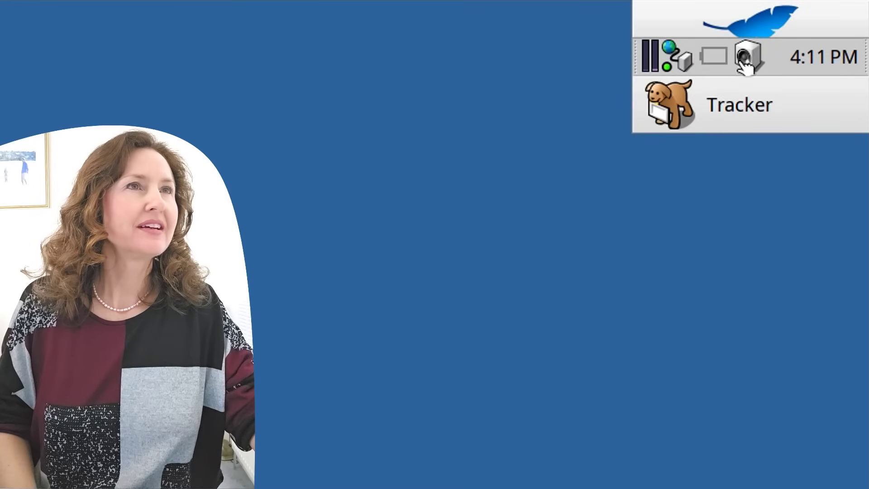
Check the system volume, then view the October 2024 calendar from the Deskbar clock.
{"action": "left_click", "coordinate": [747, 56]}
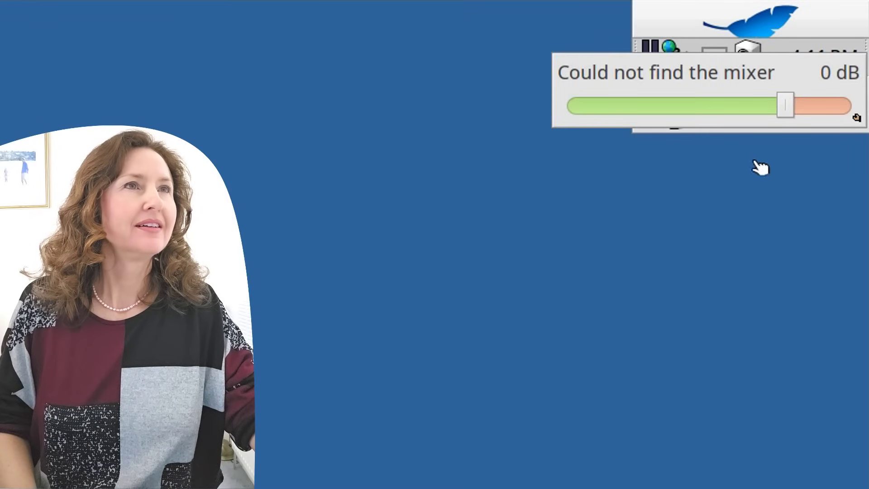
{"action": "left_click", "coordinate": [732, 284]}
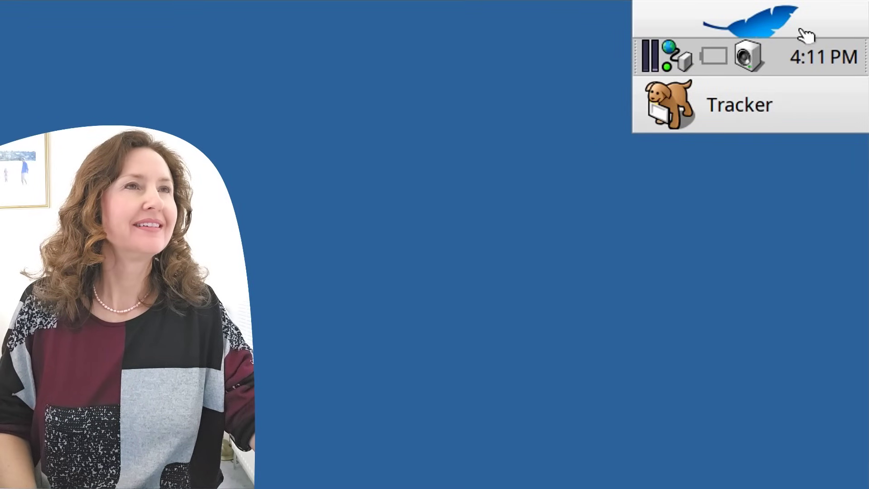
{"action": "left_click", "coordinate": [827, 56]}
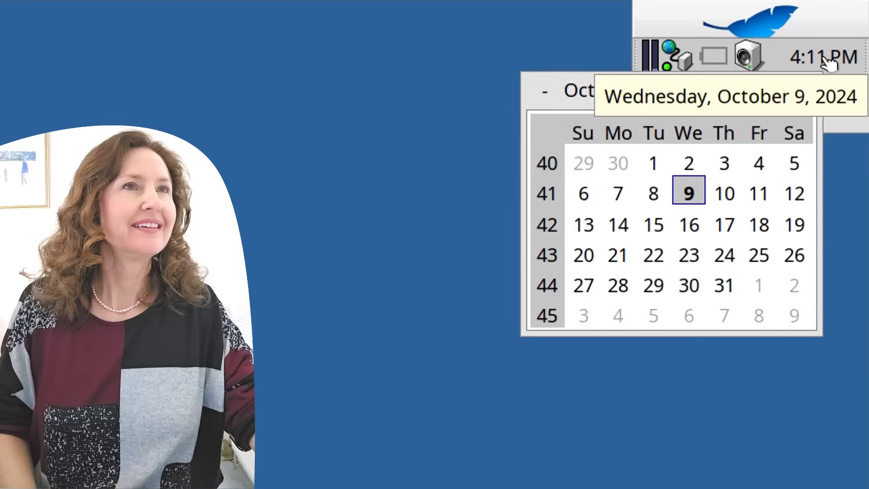
{"action": "left_click", "coordinate": [596, 463]}
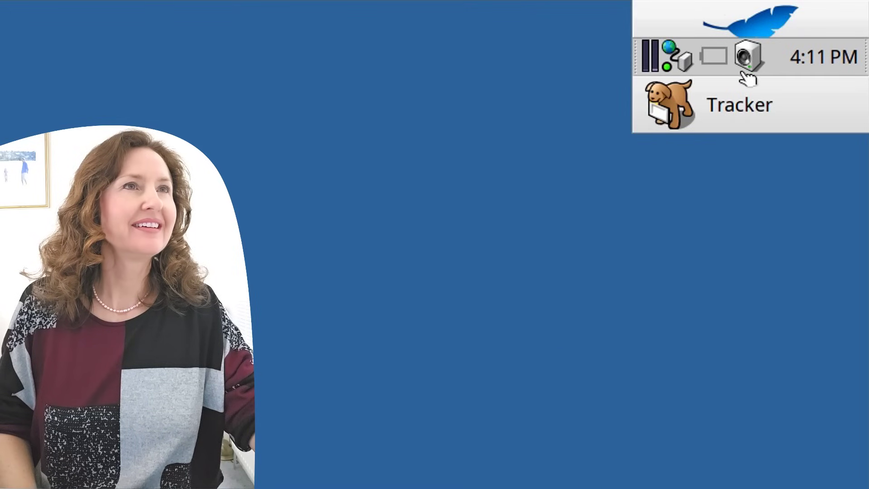
Look at the battery status options, dismiss them, and open the home folder.
{"action": "right_click", "coordinate": [661, 49]}
{"action": "key", "text": "Escape"}
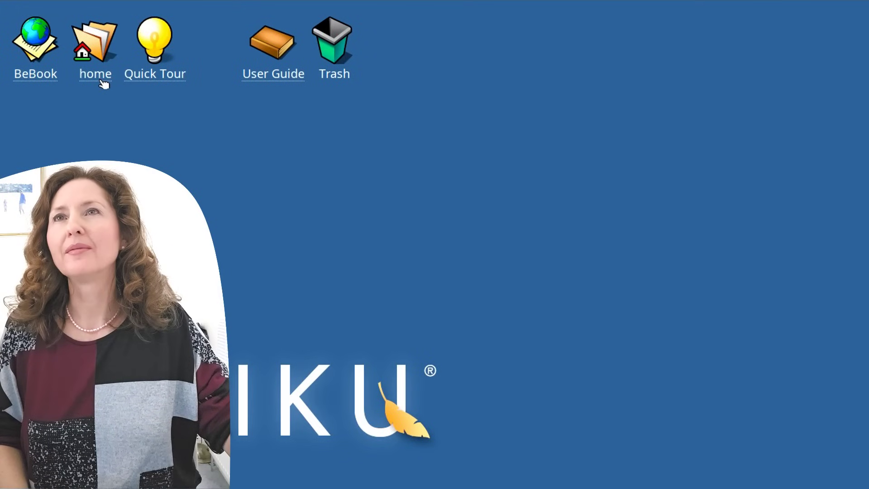
{"action": "double_click", "coordinate": [102, 77]}
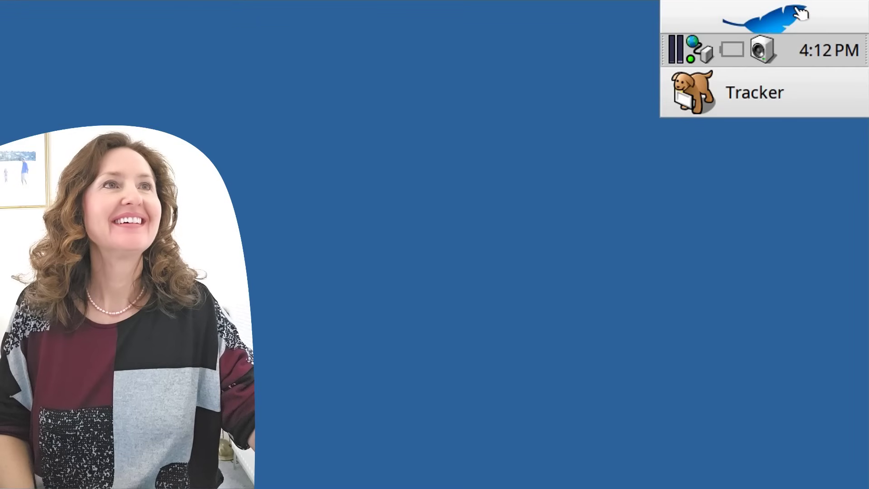
Browse the Deskbar leaf menu's submenus and start the Clock demo from Demos.
{"action": "left_click", "coordinate": [831, 15]}
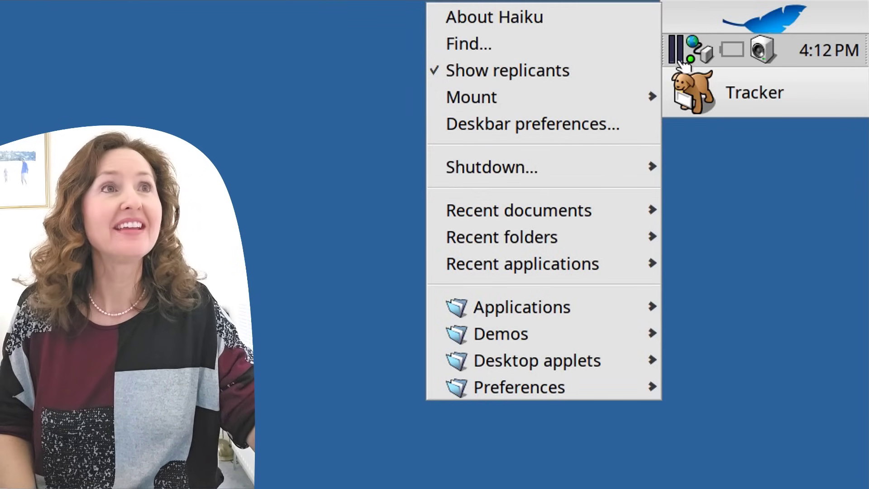
{"action": "mouse_move", "coordinate": [657, 170]}
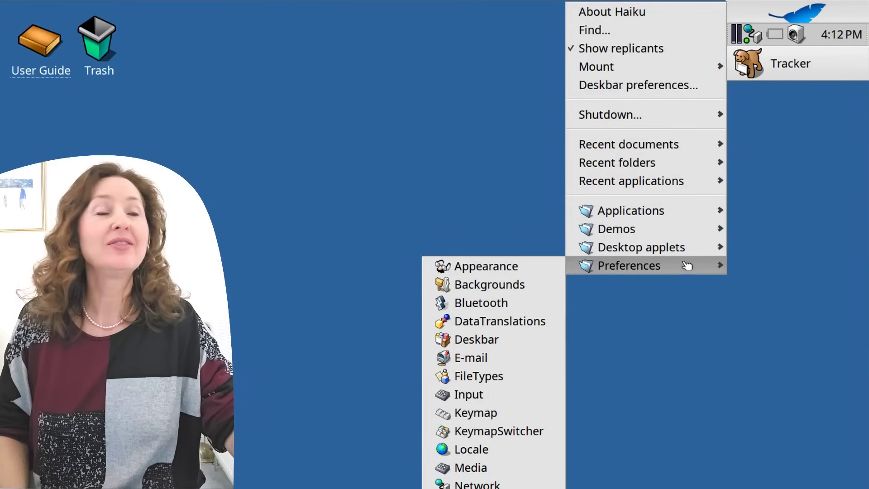
{"action": "mouse_move", "coordinate": [748, 177]}
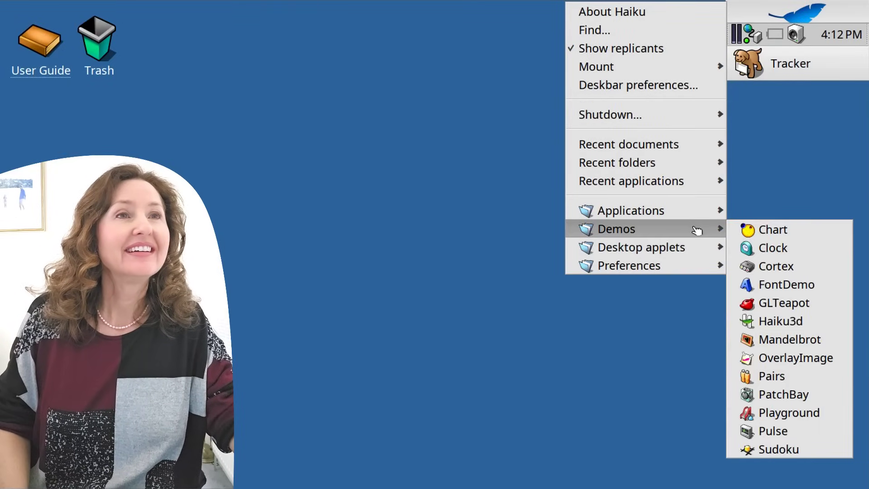
{"action": "mouse_move", "coordinate": [692, 213]}
{"action": "mouse_move", "coordinate": [718, 230]}
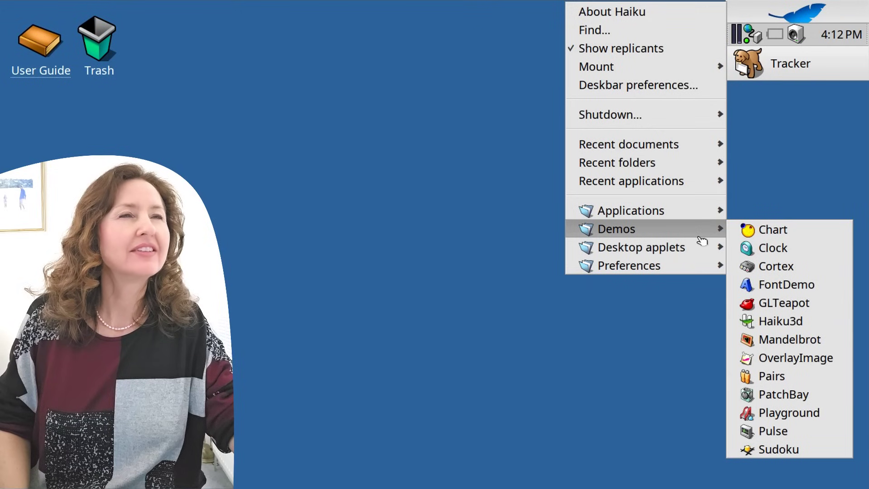
{"action": "left_click", "coordinate": [774, 247]}
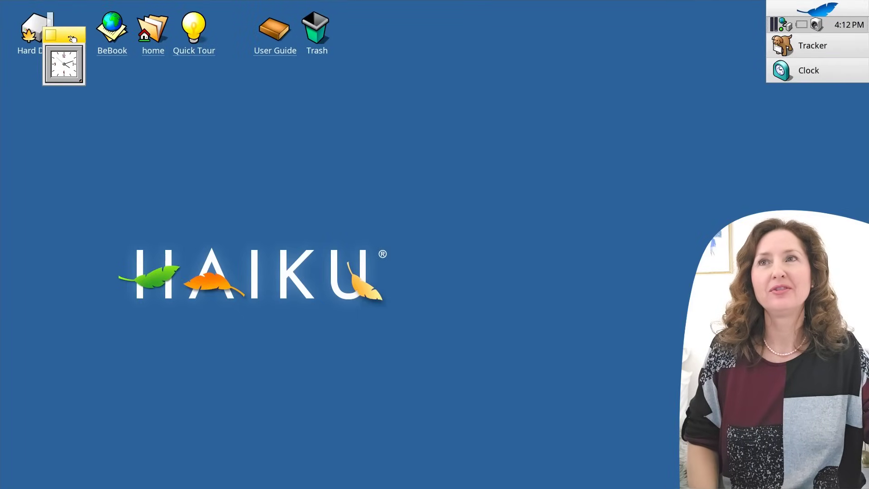
Move the Clock window to the upper right, switch its face style, and nudge it into place.
{"action": "left_click_drag", "start_coordinate": [71, 39], "coordinate": [849, 95]}
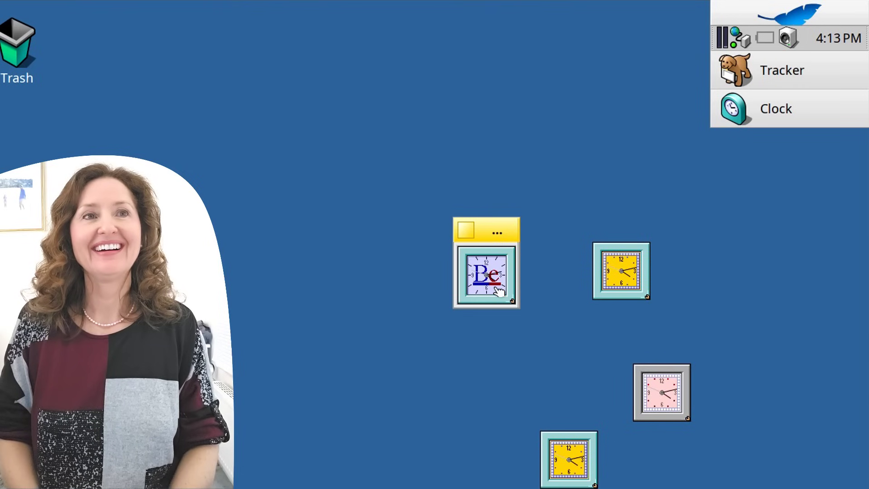
{"action": "left_click", "coordinate": [510, 302]}
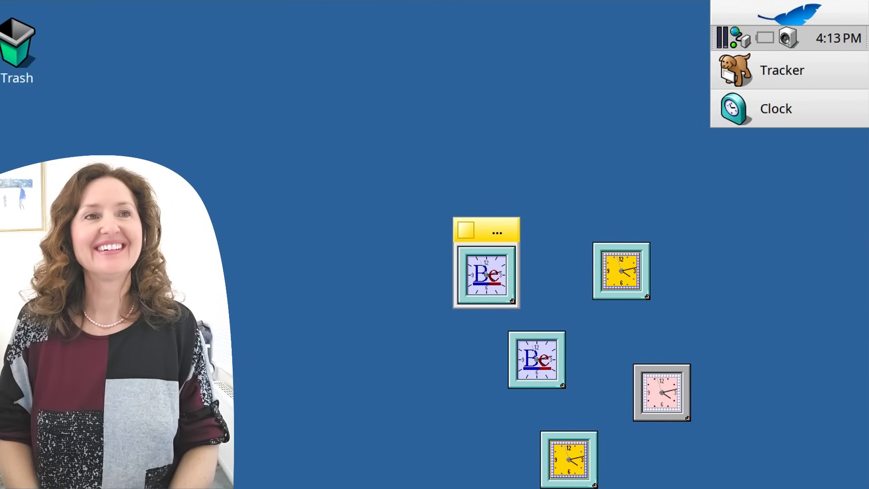
{"action": "left_click_drag", "start_coordinate": [474, 243], "coordinate": [503, 219]}
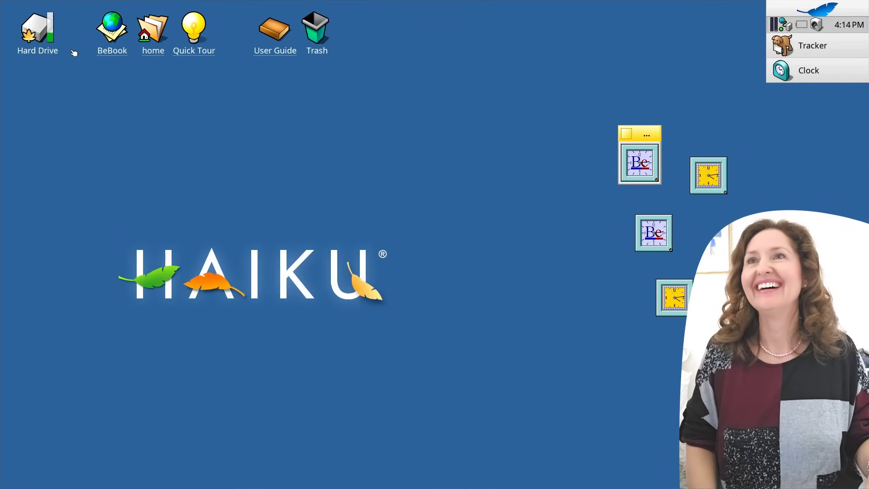
Select the home icon, then browse the Deskbar menu's Applications and Demos submenus toward Preferences.
{"action": "left_click", "coordinate": [154, 49]}
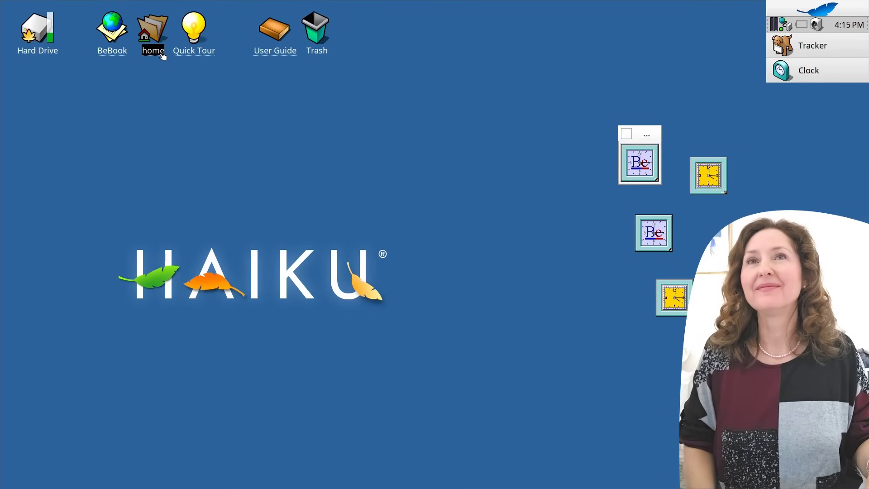
{"action": "left_click", "coordinate": [830, 8]}
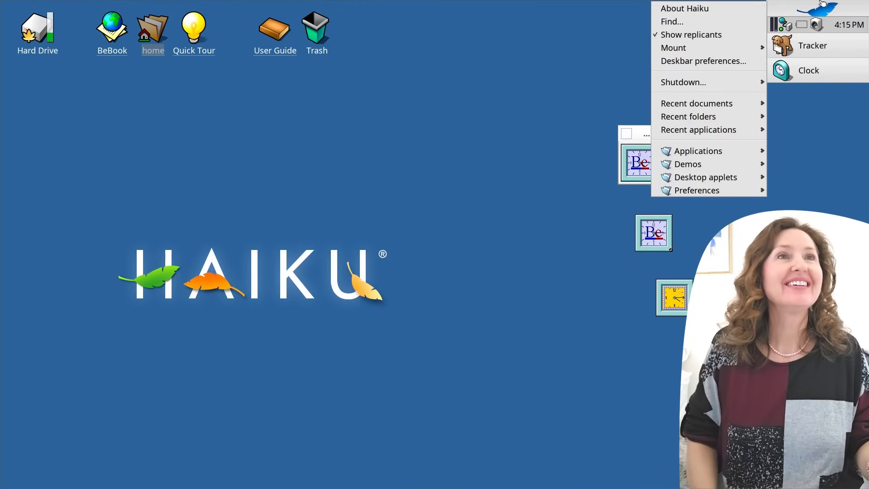
{"action": "mouse_move", "coordinate": [738, 154]}
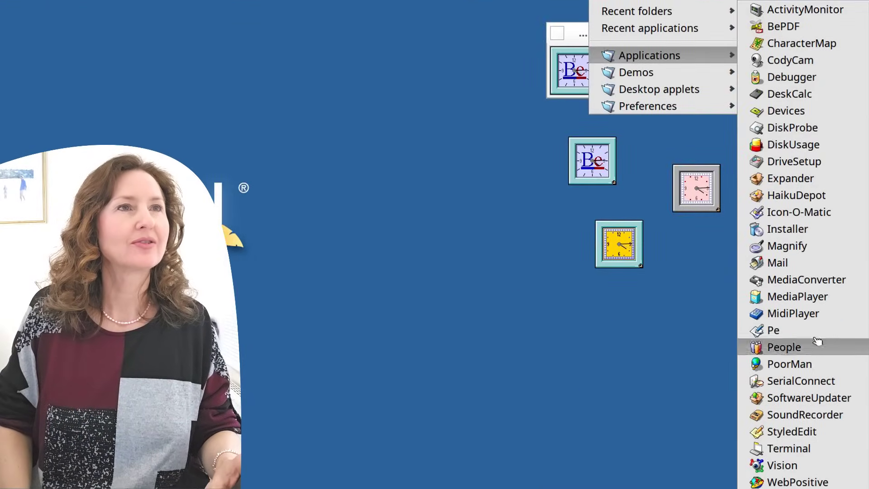
{"action": "mouse_move", "coordinate": [729, 75]}
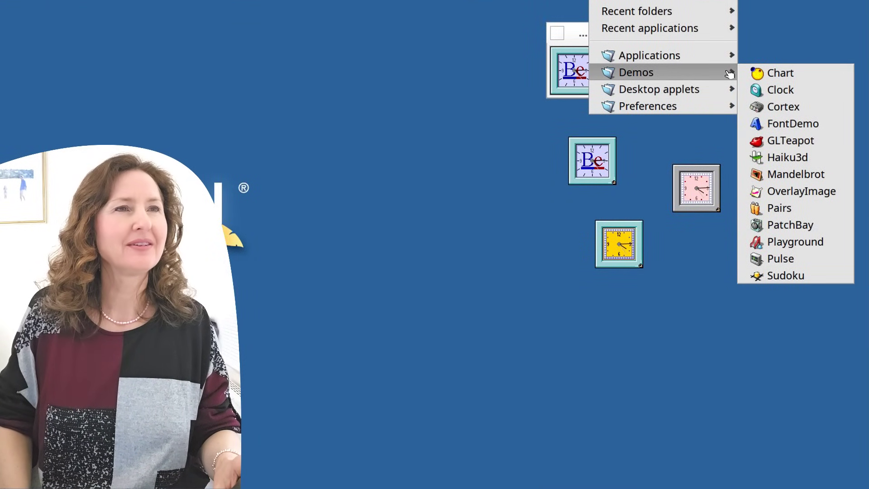
{"action": "mouse_move", "coordinate": [722, 93]}
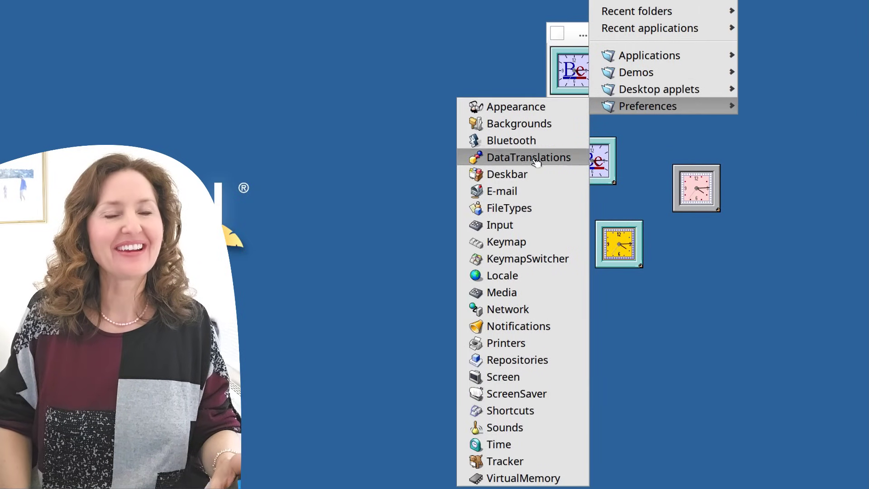
Open Sounds preferences, move three clock replicants toward the top-left, then close Sounds with Alt+W.
{"action": "left_click", "coordinate": [507, 427]}
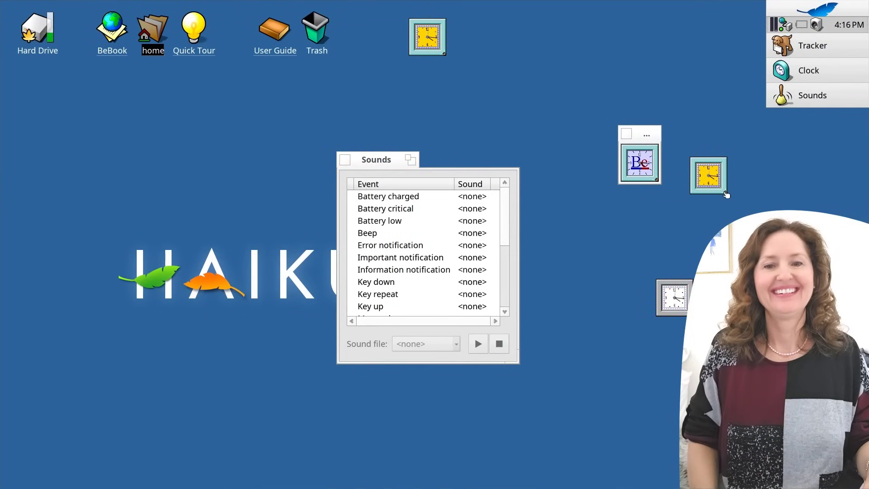
{"action": "mouse_move", "coordinate": [725, 193]}
{"action": "left_mouse_down"}
{"action": "mouse_move", "coordinate": [2, 100]}
{"action": "mouse_move", "coordinate": [79, 103]}
{"action": "mouse_move", "coordinate": [66, 126]}
{"action": "left_mouse_up"}
{"action": "mouse_move", "coordinate": [126, 178]}
{"action": "left_mouse_down"}
{"action": "mouse_move", "coordinate": [164, 213]}
{"action": "mouse_move", "coordinate": [128, 142]}
{"action": "left_mouse_up"}
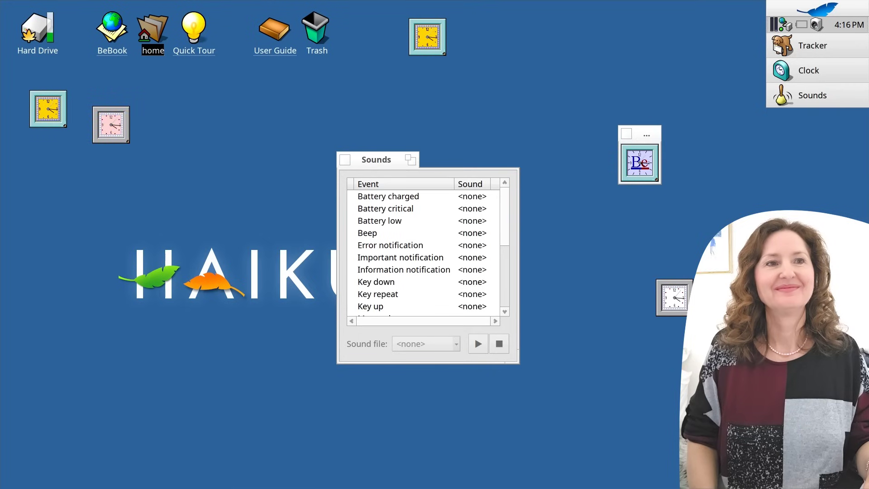
{"action": "left_click_drag", "start_coordinate": [646, 135], "coordinate": [510, 18]}
{"action": "key", "text": "alt+w"}
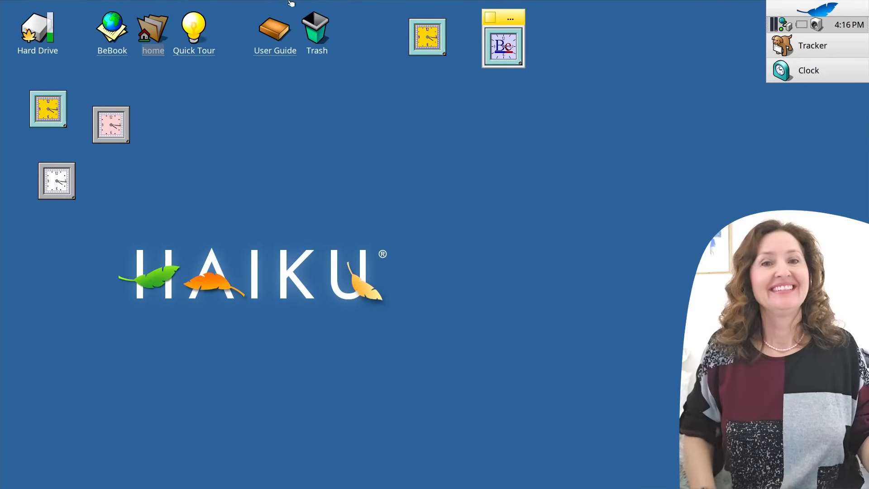
Open the Time preferences from the Deskbar menu, then close them again.
{"action": "left_click", "coordinate": [810, 8]}
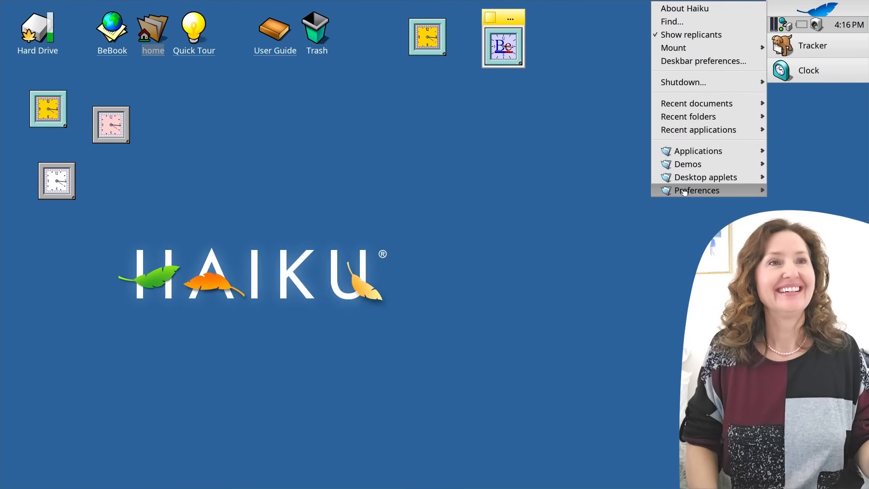
{"action": "mouse_move", "coordinate": [688, 191]}
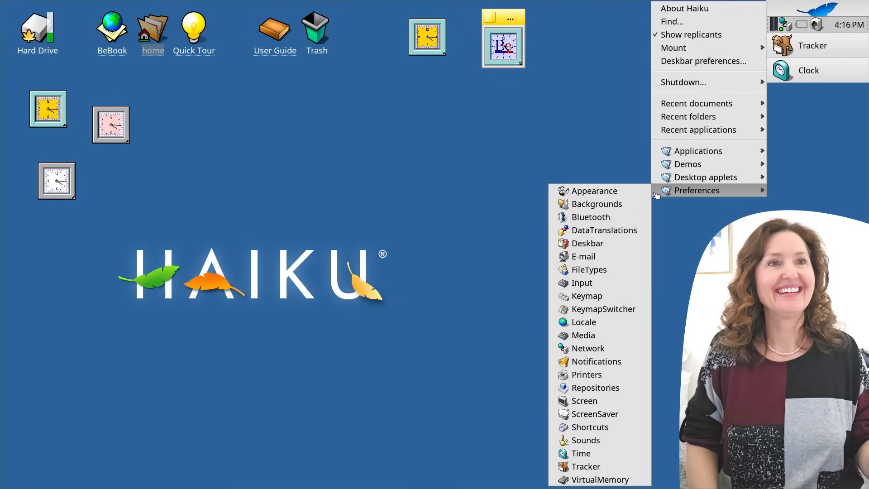
{"action": "left_click", "coordinate": [598, 449]}
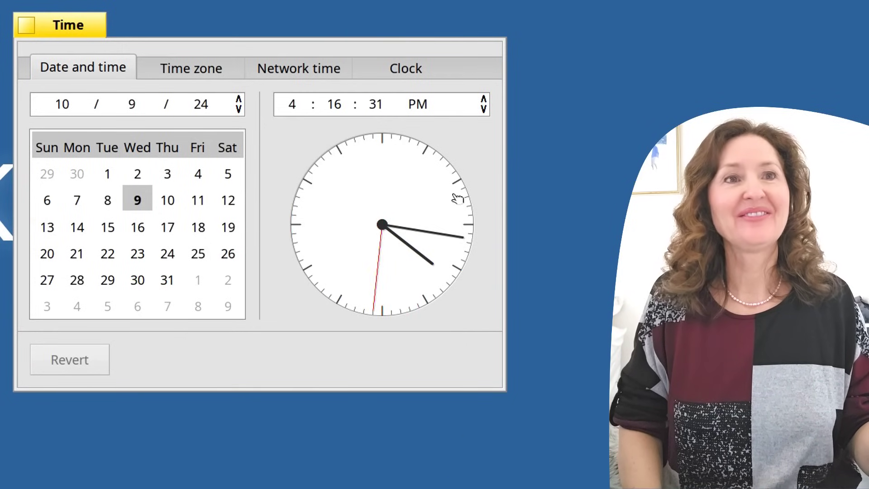
{"action": "left_click", "coordinate": [26, 24]}
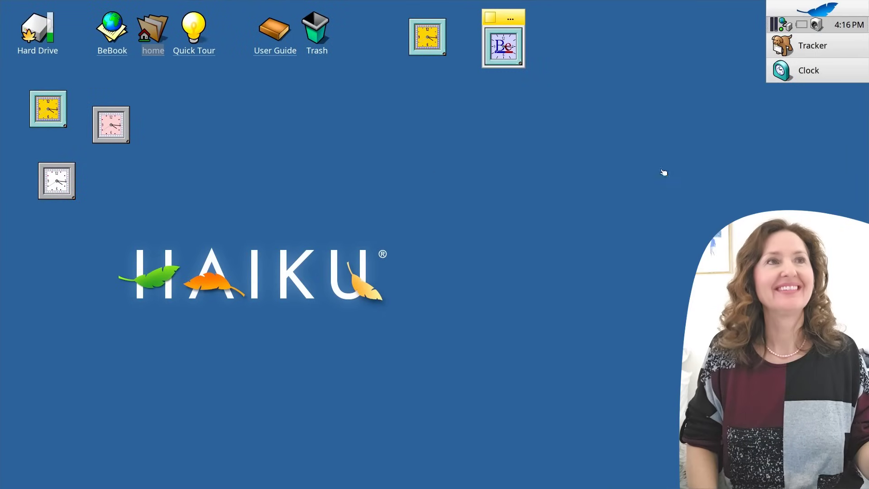
Open the Sounds preferences from the Deskbar Preferences submenu.
{"action": "left_click", "coordinate": [825, 9]}
{"action": "mouse_move", "coordinate": [732, 192]}
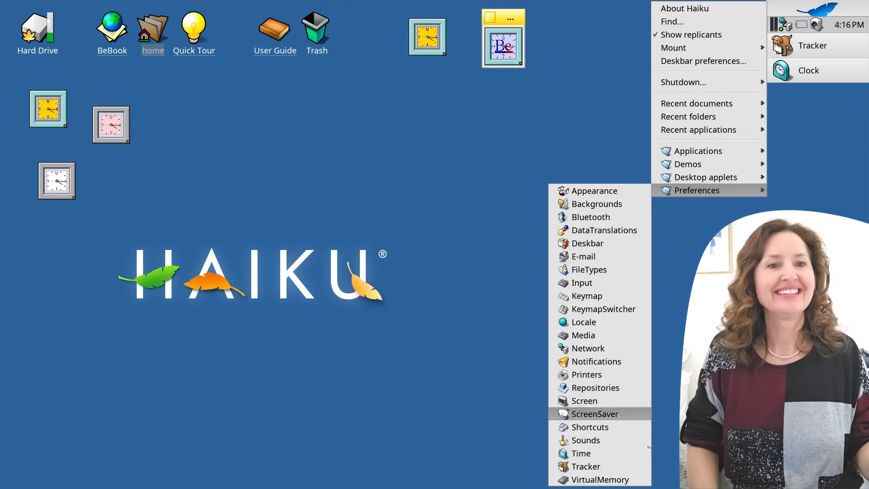
{"action": "left_click", "coordinate": [633, 443]}
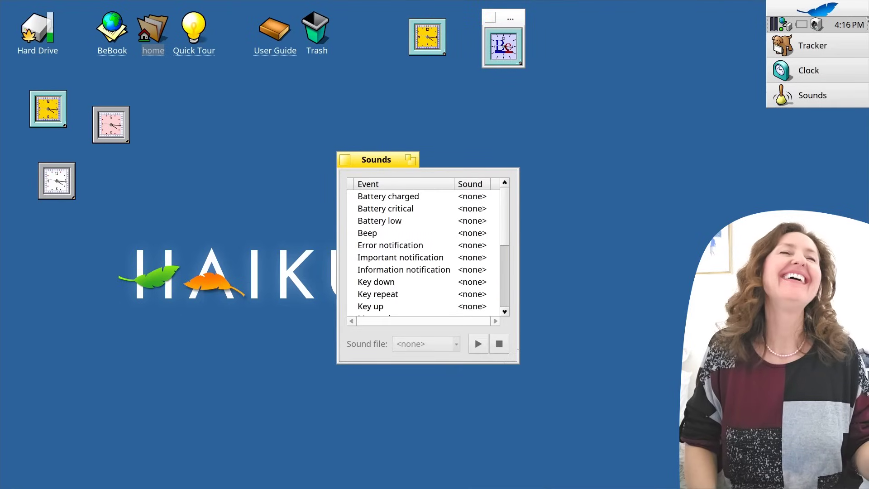
Reopen the Time preferences and switch to the Clock settings.
{"action": "left_click", "coordinate": [834, 5]}
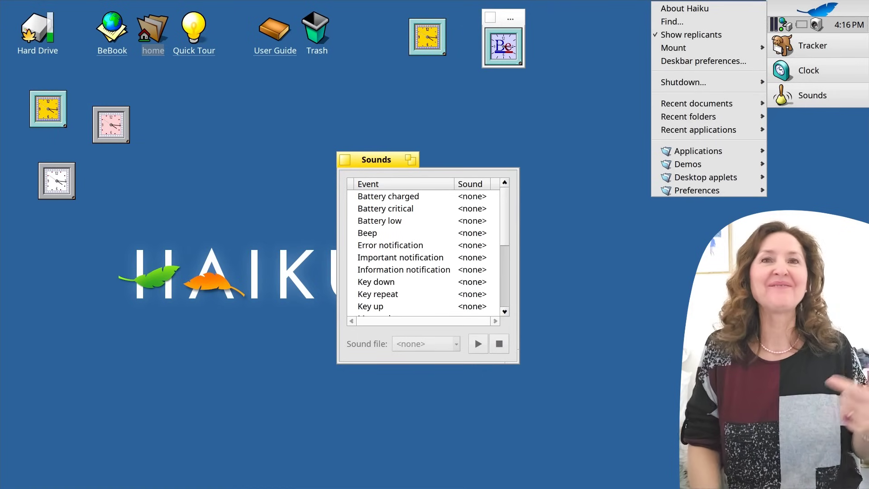
{"action": "mouse_move", "coordinate": [706, 190]}
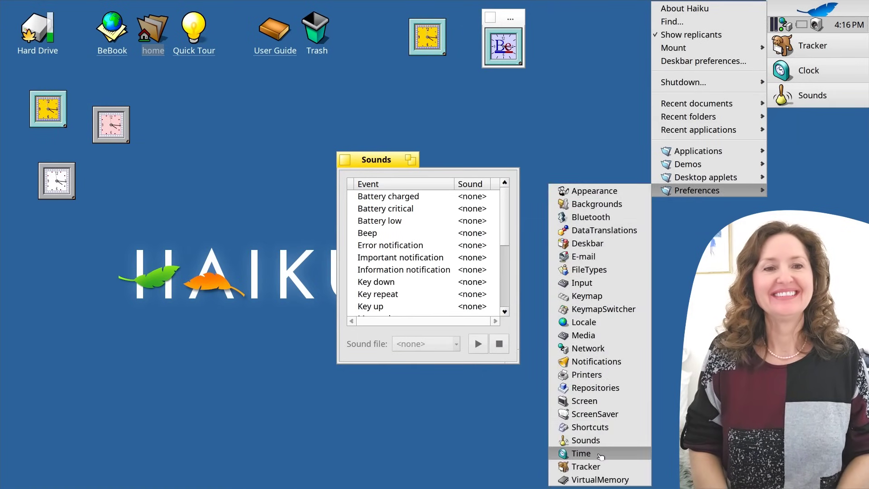
{"action": "left_click", "coordinate": [600, 454]}
{"action": "left_click", "coordinate": [561, 187]}
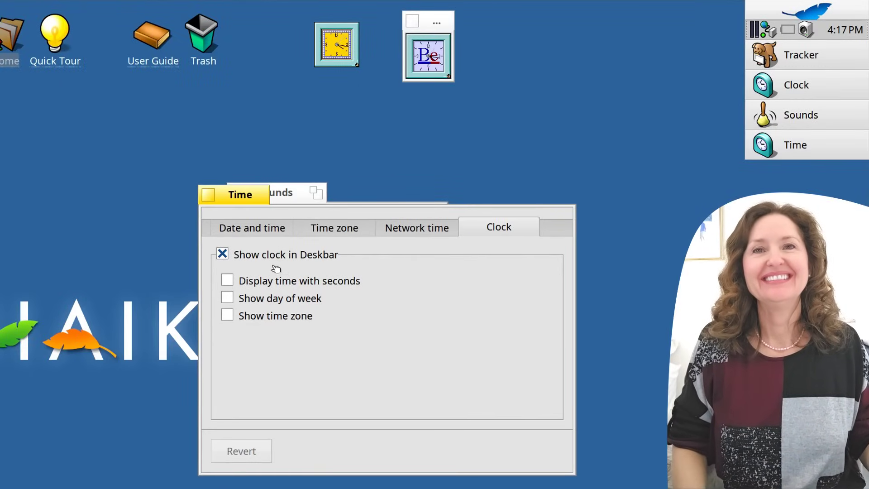
Enable Display time with seconds, Show day of week and Show time zone for the Deskbar clock.
{"action": "left_click", "coordinate": [228, 280]}
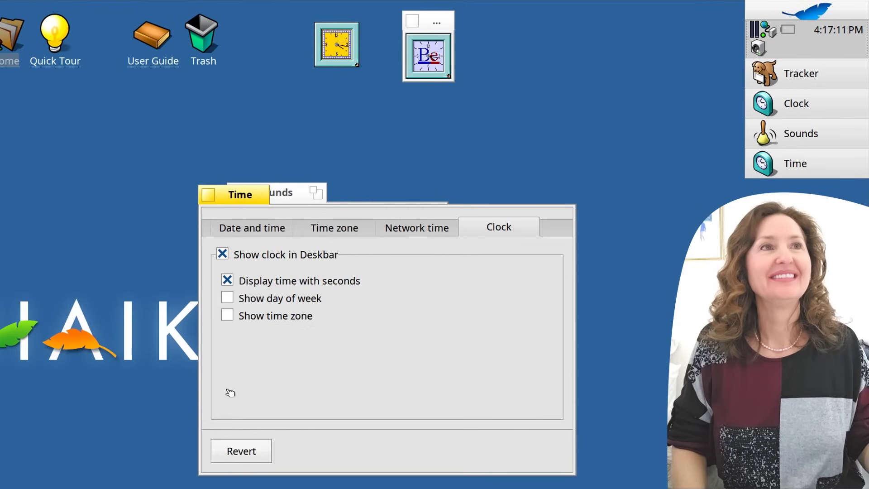
{"action": "left_click", "coordinate": [227, 297]}
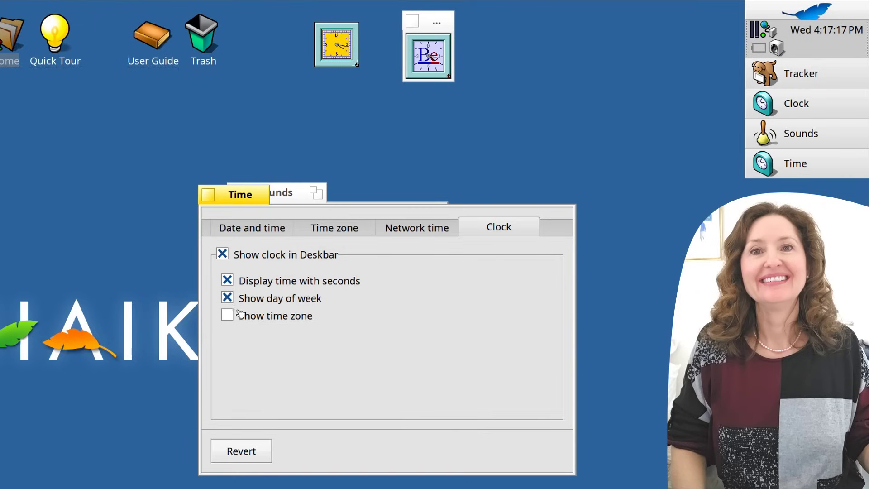
{"action": "left_click", "coordinate": [227, 316]}
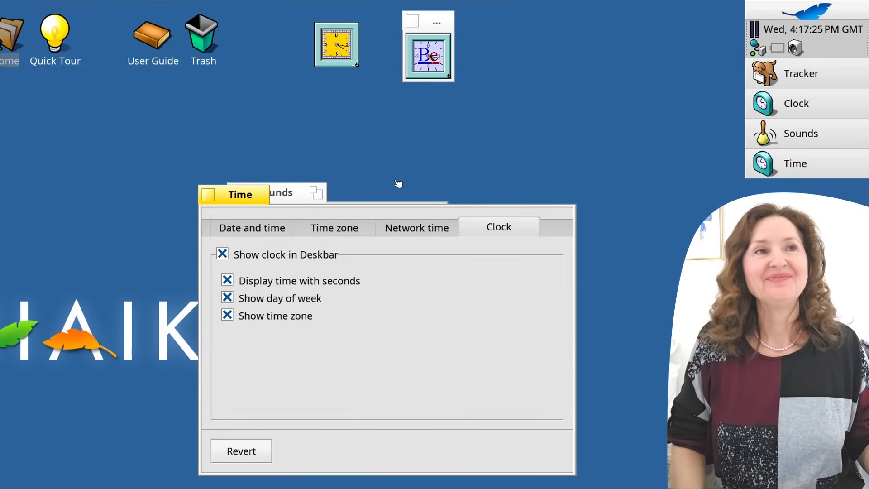
Close all Clock, Sounds and Time windows from their Deskbar entries.
{"action": "left_click", "coordinate": [825, 165]}
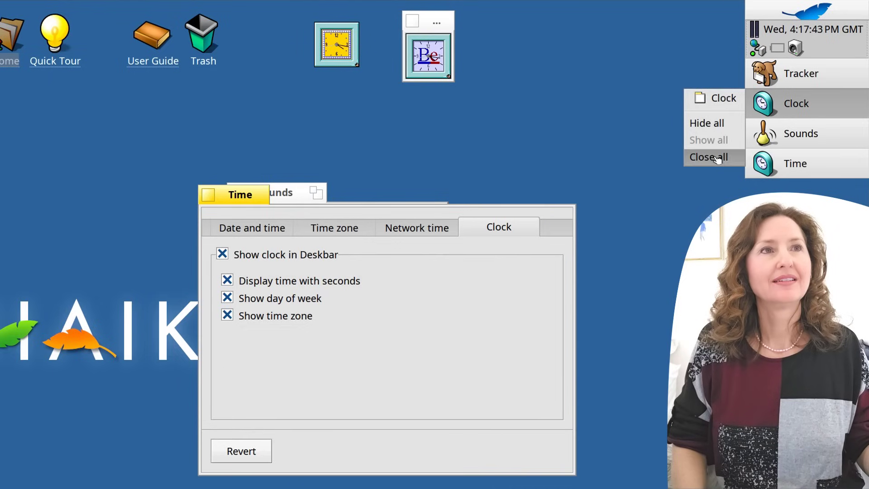
{"action": "left_click", "coordinate": [717, 158]}
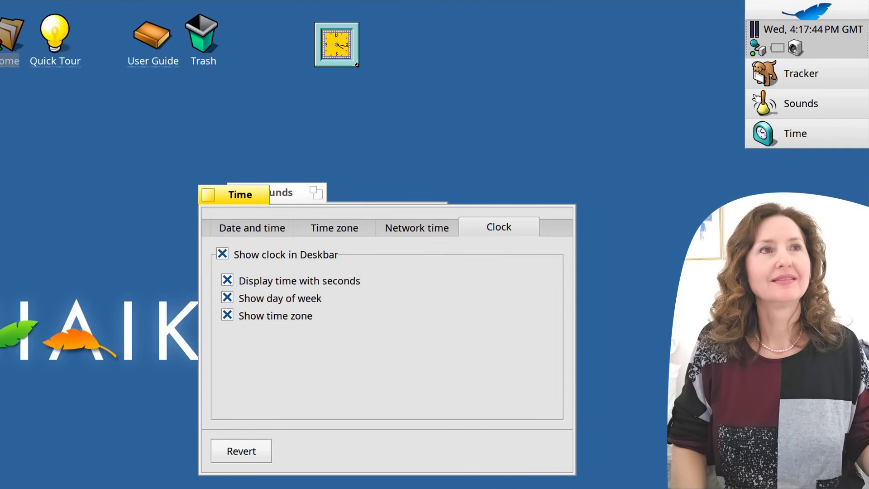
{"action": "left_click", "coordinate": [754, 99]}
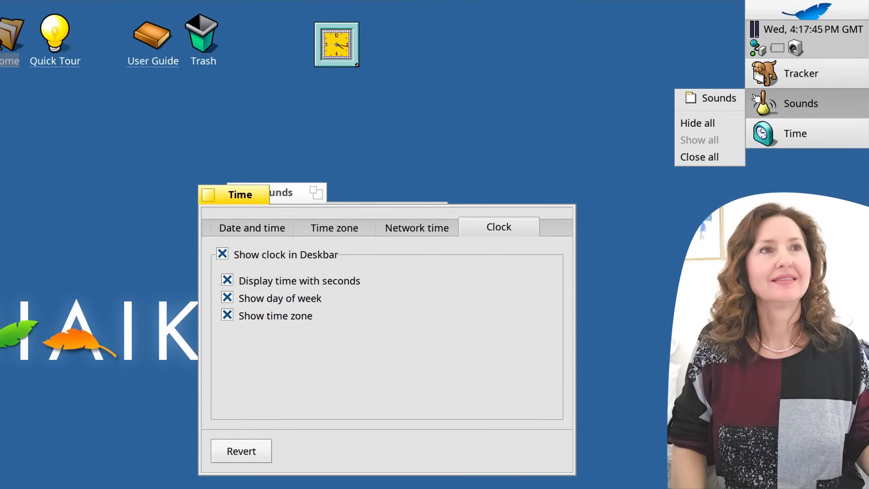
{"action": "left_click", "coordinate": [719, 157]}
{"action": "left_click", "coordinate": [749, 105]}
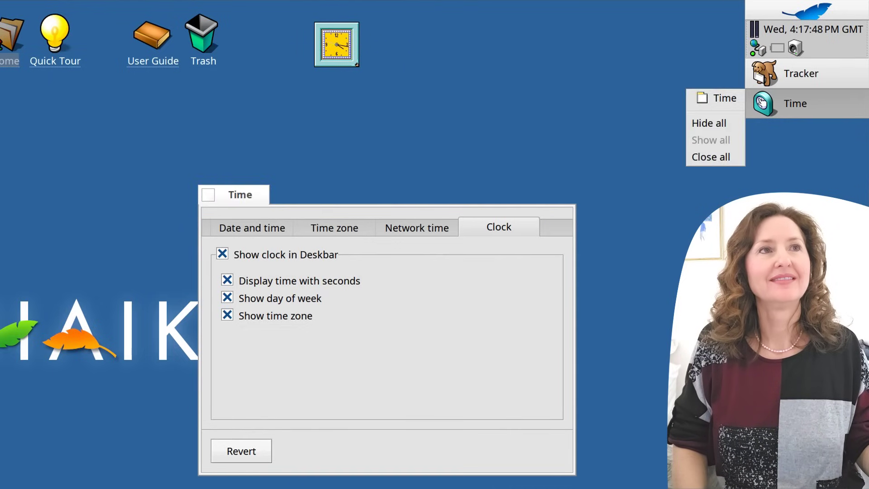
{"action": "left_click", "coordinate": [723, 157]}
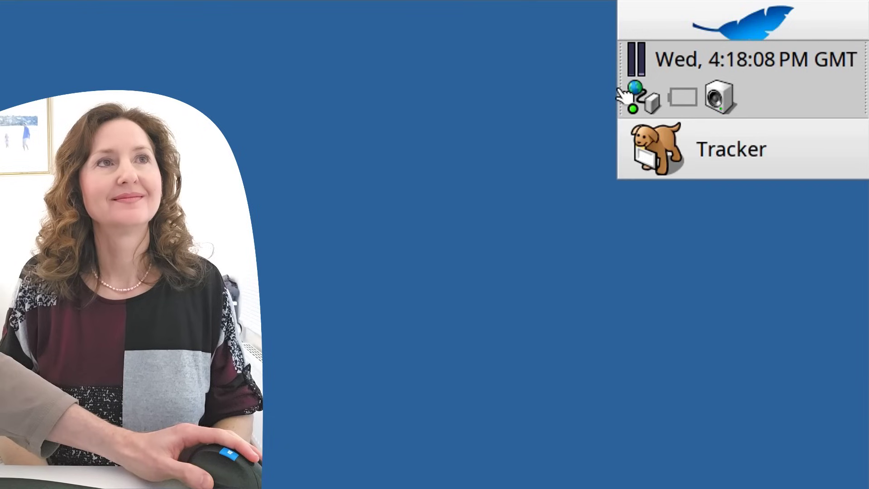
Widen the Deskbar, dock it full-width along the bottom, then return it to the top-right corner.
{"action": "left_click_drag", "start_coordinate": [623, 67], "coordinate": [497, 65]}
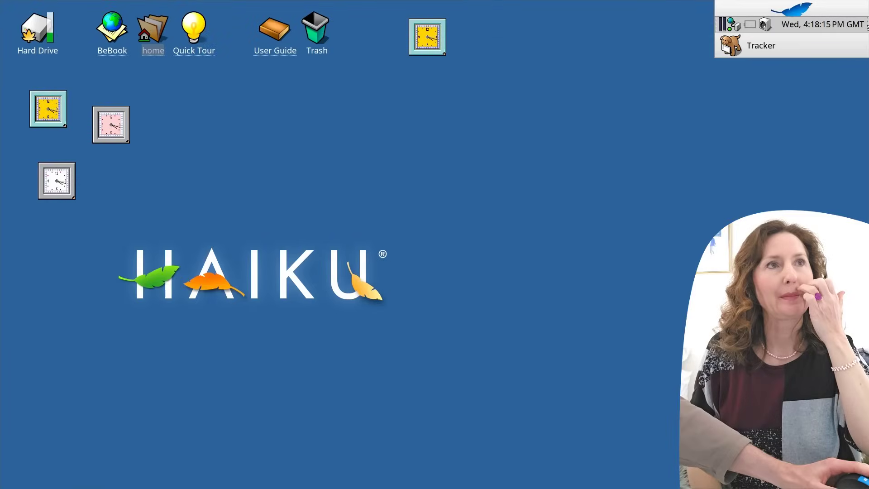
{"action": "left_click_drag", "start_coordinate": [866, 25], "coordinate": [434, 480]}
{"action": "left_click", "coordinate": [23, 479]}
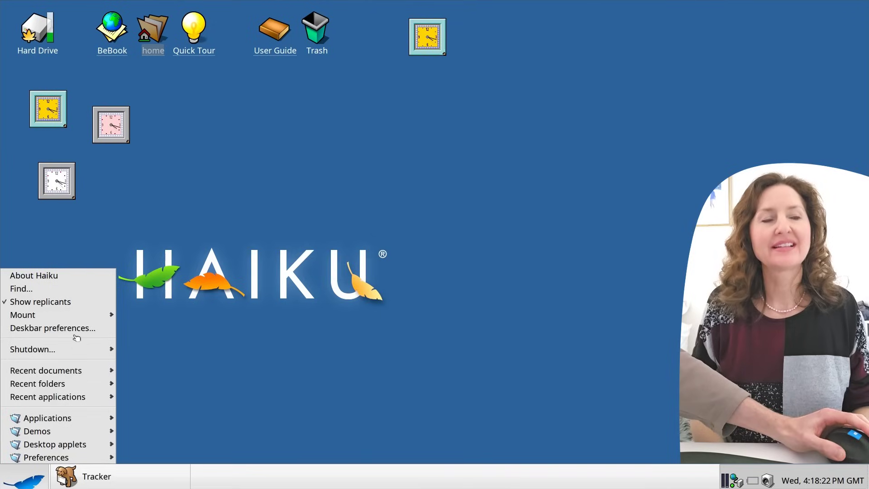
{"action": "left_click", "coordinate": [194, 416]}
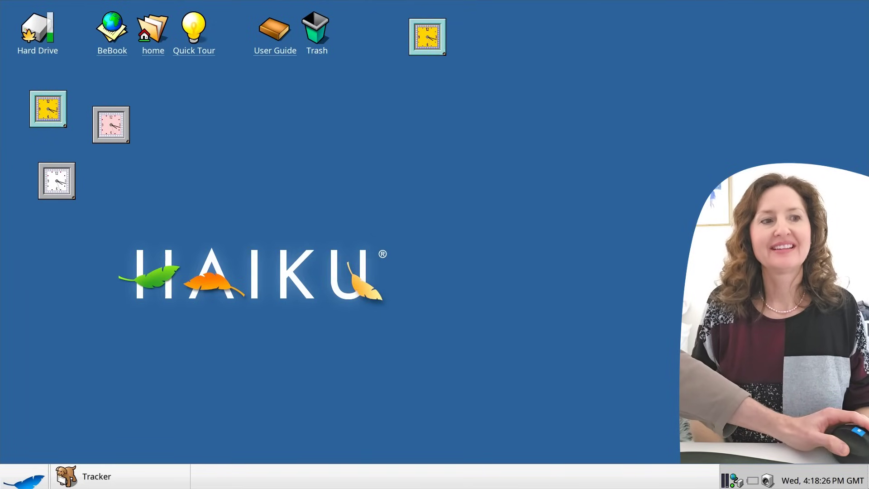
{"action": "left_click_drag", "start_coordinate": [724, 479], "coordinate": [854, 65]}
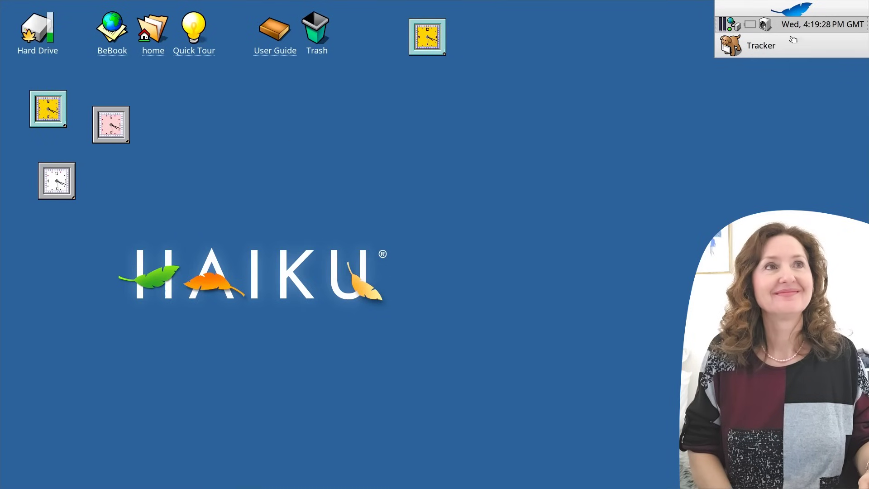
Launch Pe and then StyledEdit from the Deskbar's Applications menu.
{"action": "left_click", "coordinate": [797, 12]}
{"action": "mouse_move", "coordinate": [706, 104]}
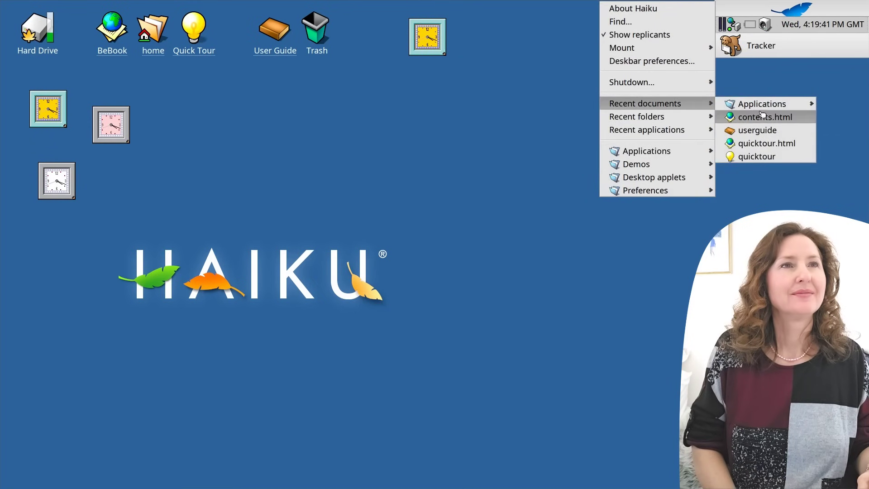
{"action": "mouse_move", "coordinate": [763, 108]}
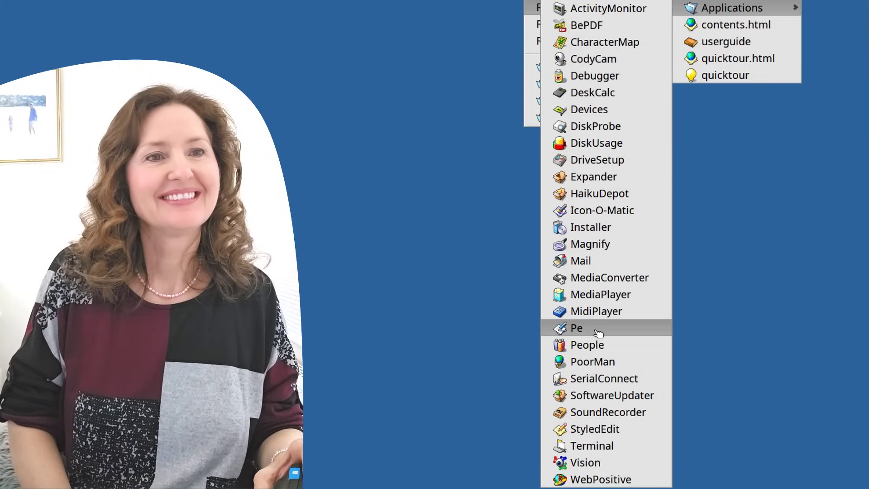
{"action": "left_click", "coordinate": [597, 329]}
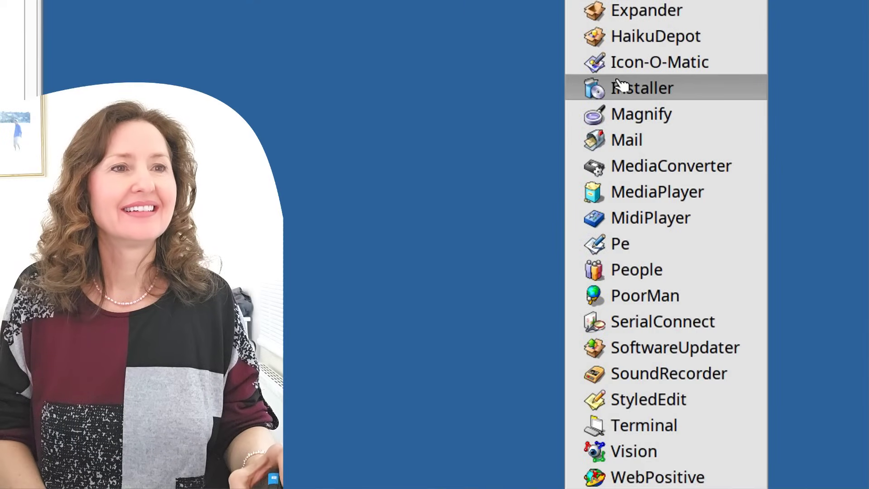
{"action": "left_click", "coordinate": [705, 405]}
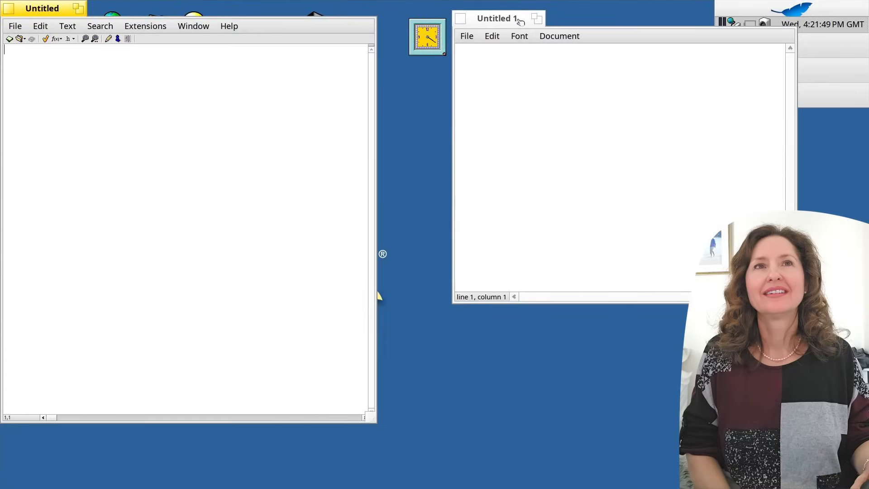
Move StyledEdit's window beside Pe, zoom and restore it, then close the empty document.
{"action": "left_click_drag", "start_coordinate": [518, 20], "coordinate": [442, 24]}
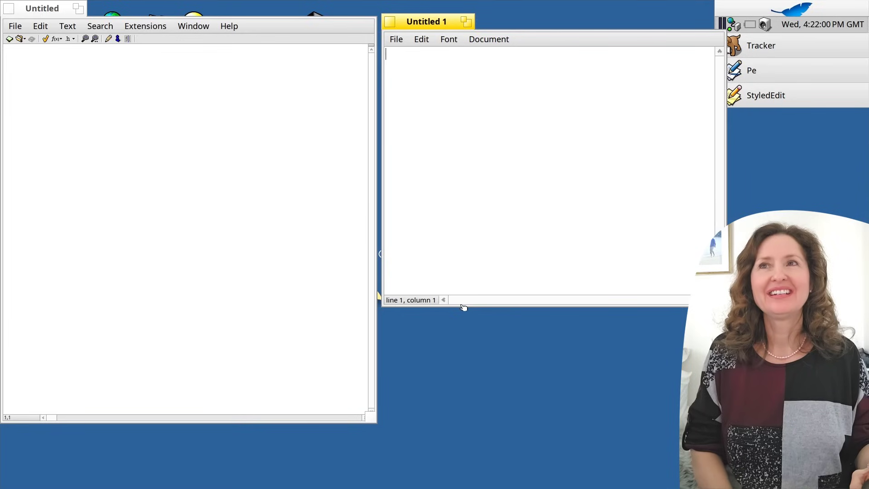
{"action": "left_click", "coordinate": [468, 22]}
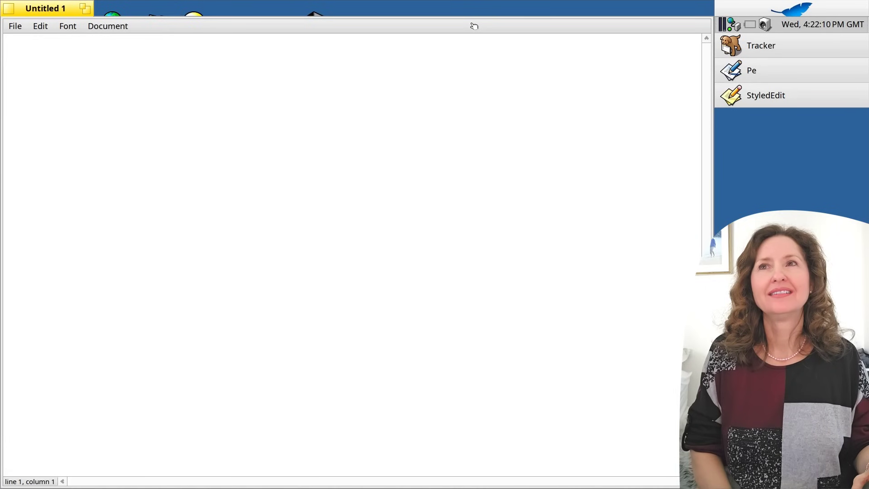
{"action": "left_click", "coordinate": [84, 8]}
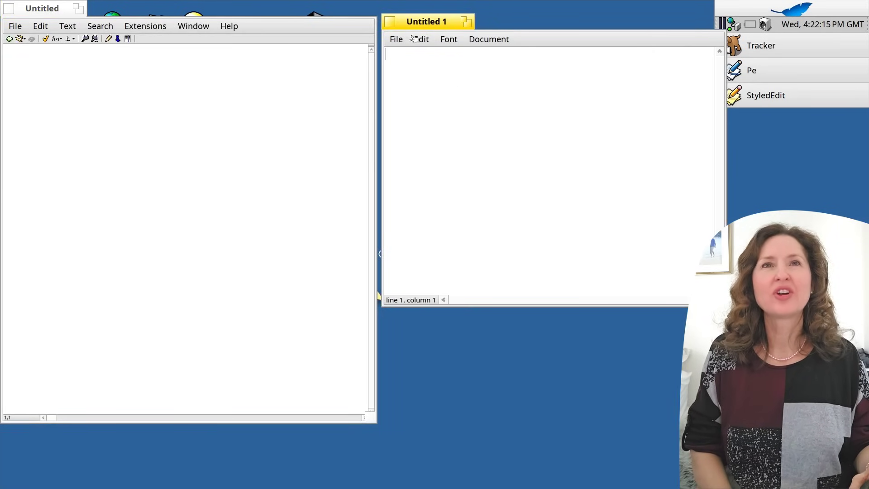
{"action": "left_click", "coordinate": [393, 21]}
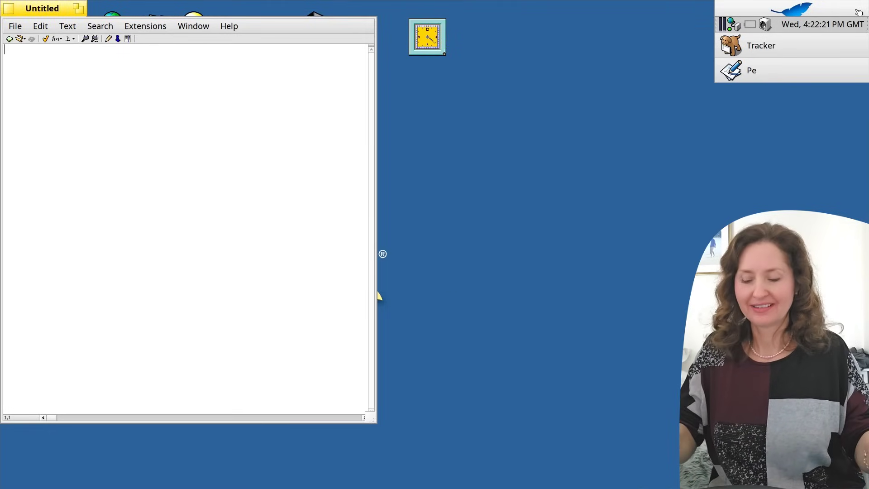
Type 'Writing in a styled text document', then insert 'non-' before 'styled'.
{"action": "type", "text": "Writing in a styled text doc"}
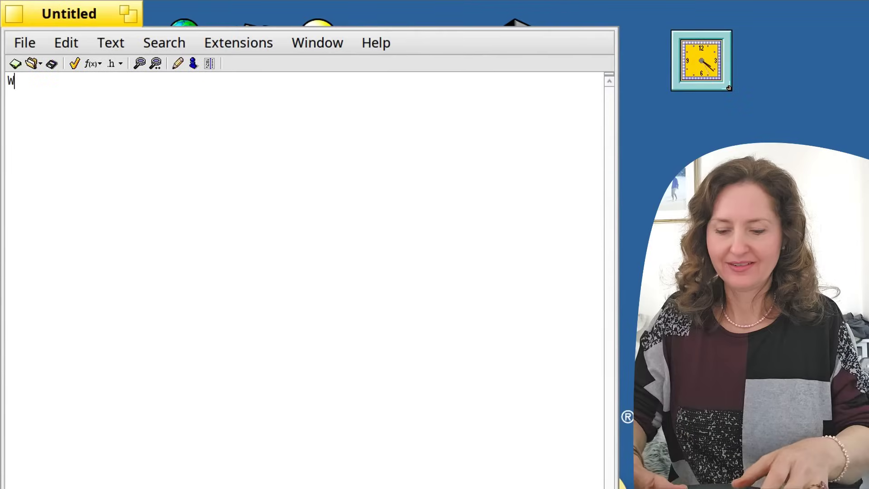
{"action": "type", "text": "ument"}
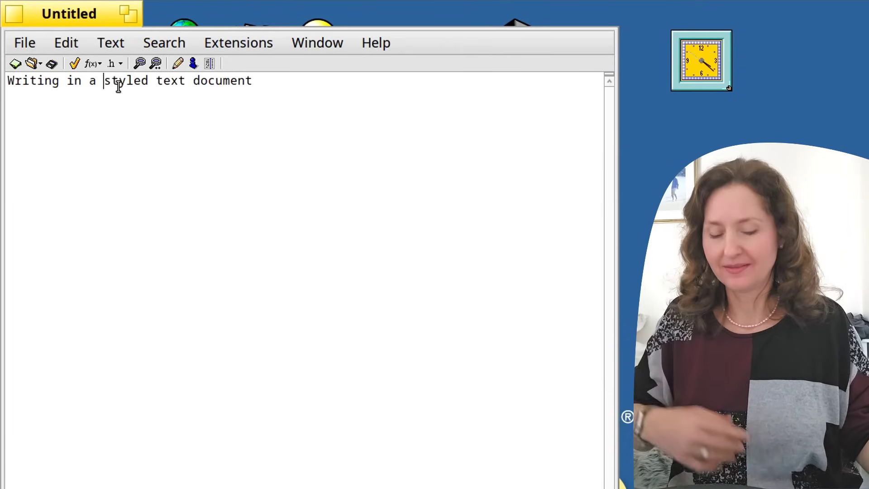
{"action": "type", "text": "non"}
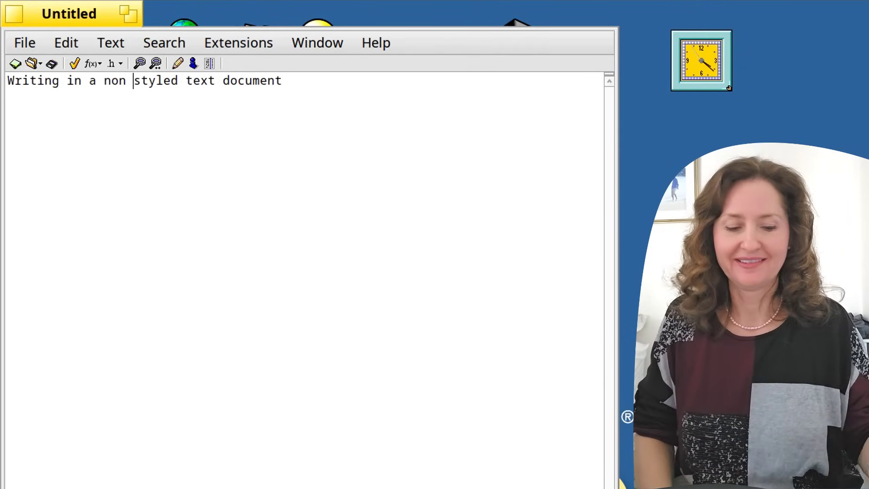
{"action": "key", "text": "BackSpace"}
{"action": "type", "text": "-"}
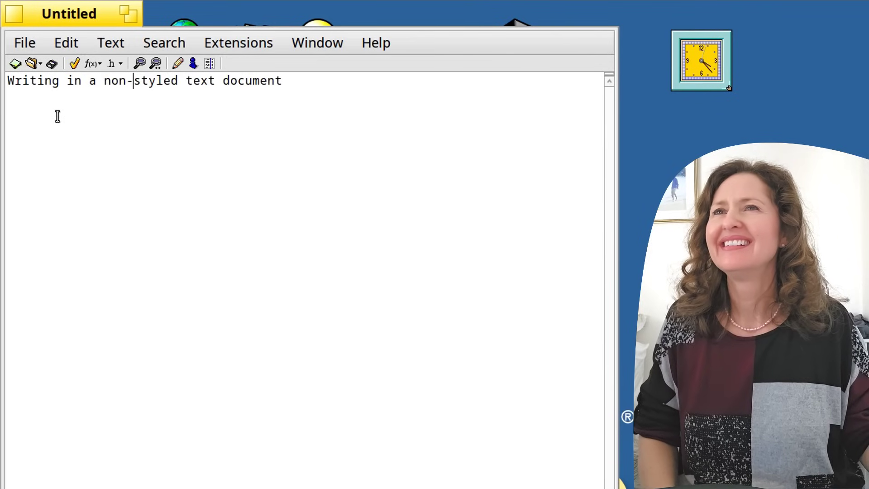
Dismiss the Open browser unused, then save the document as 'Untitled' in the home folder.
{"action": "left_click", "coordinate": [31, 64]}
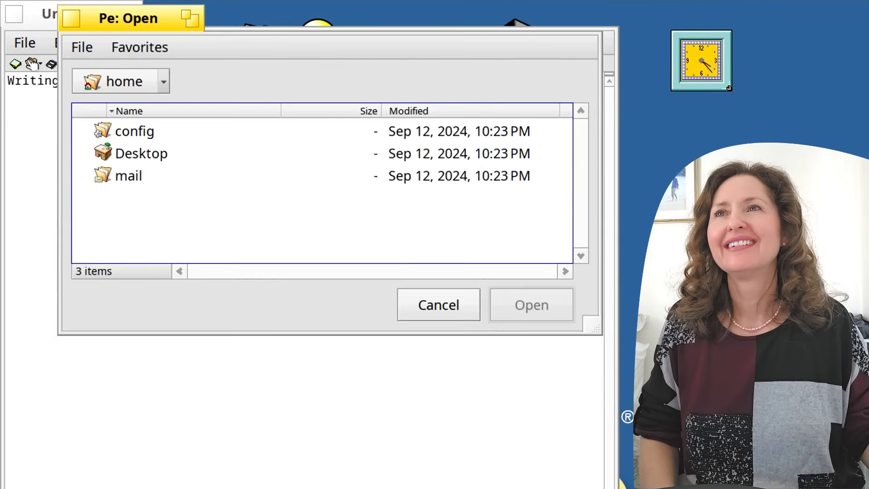
{"action": "left_click", "coordinate": [71, 19]}
{"action": "left_click", "coordinate": [53, 64]}
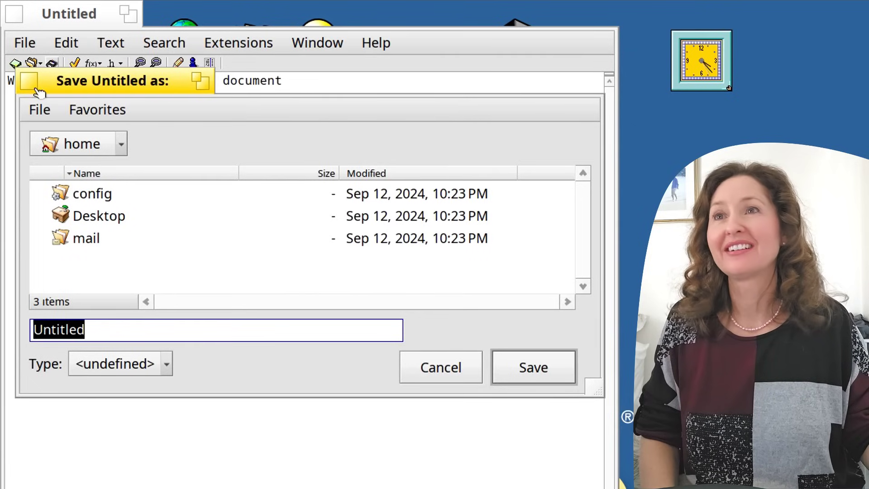
{"action": "left_click", "coordinate": [533, 367]}
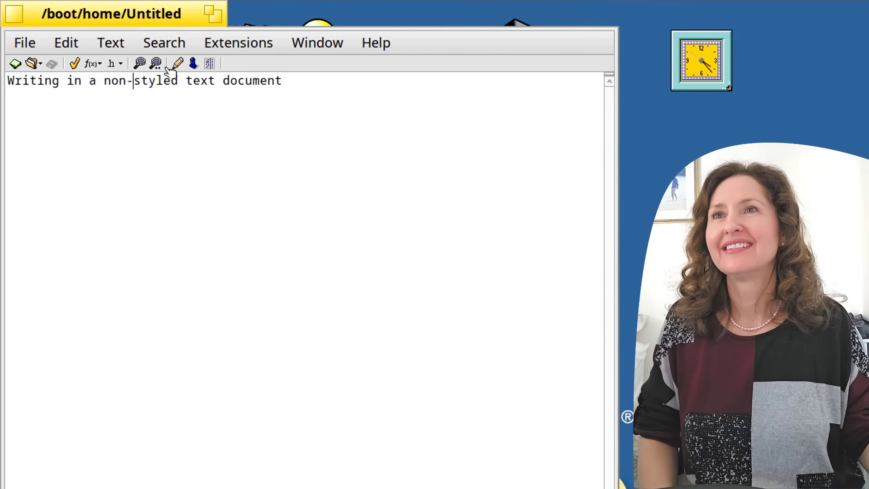
Close the saved document and view the 38-byte file in the home folder.
{"action": "left_click", "coordinate": [10, 17]}
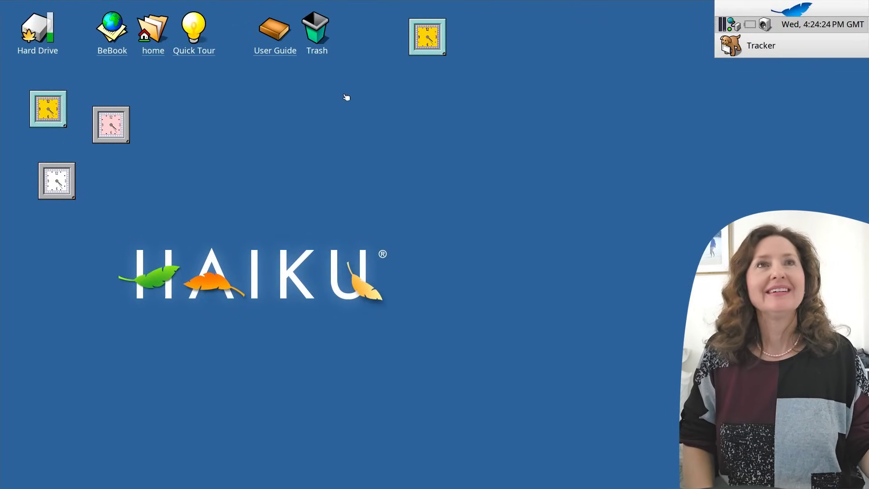
{"action": "left_click", "coordinate": [152, 34]}
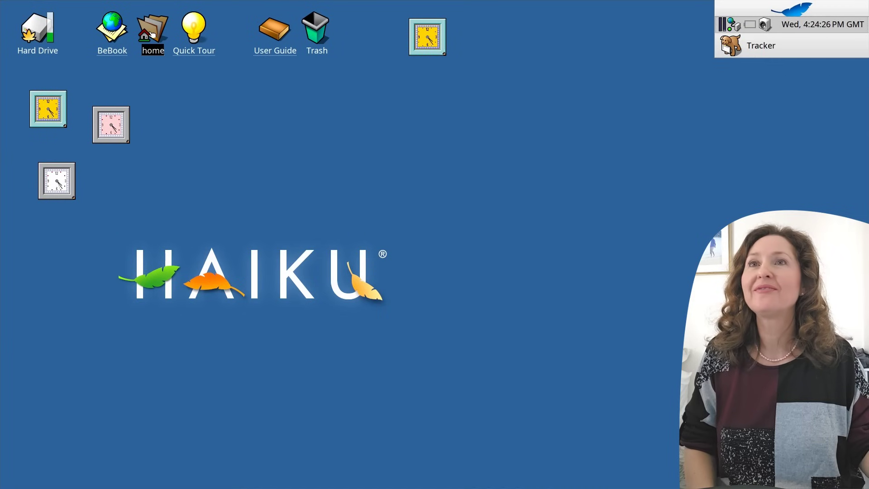
{"action": "double_click", "coordinate": [152, 34]}
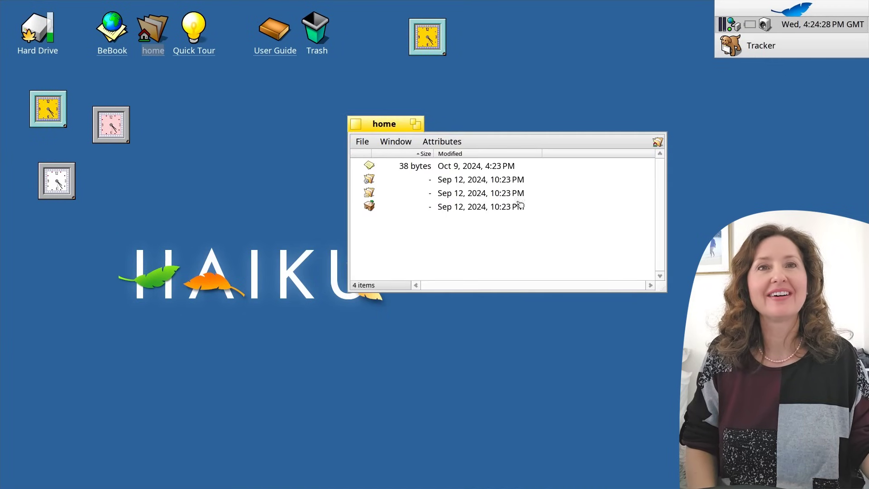
{"action": "double_click", "coordinate": [448, 166]}
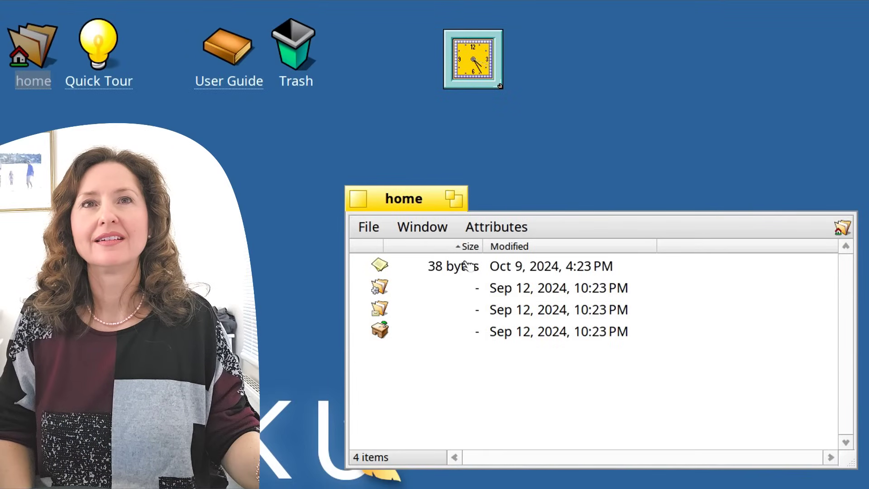
Move the 38-byte file to the Trash, close home, and empty the Trash.
{"action": "right_click", "coordinate": [450, 265]}
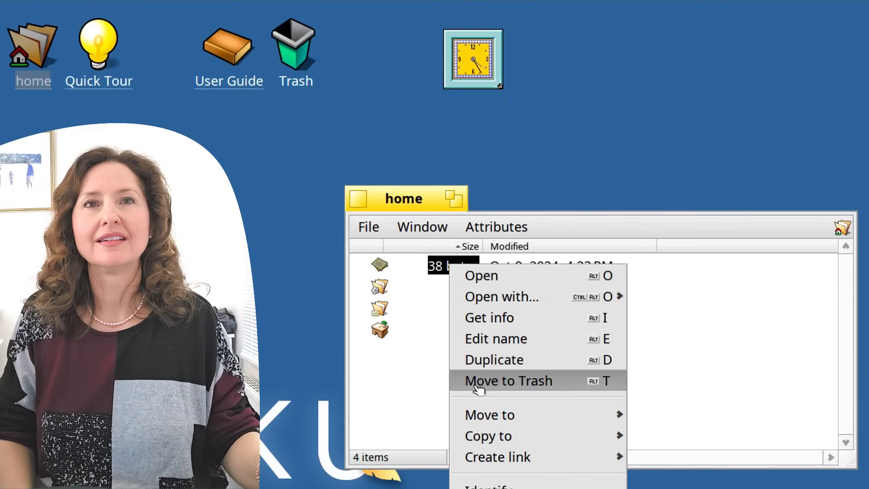
{"action": "left_click", "coordinate": [518, 387]}
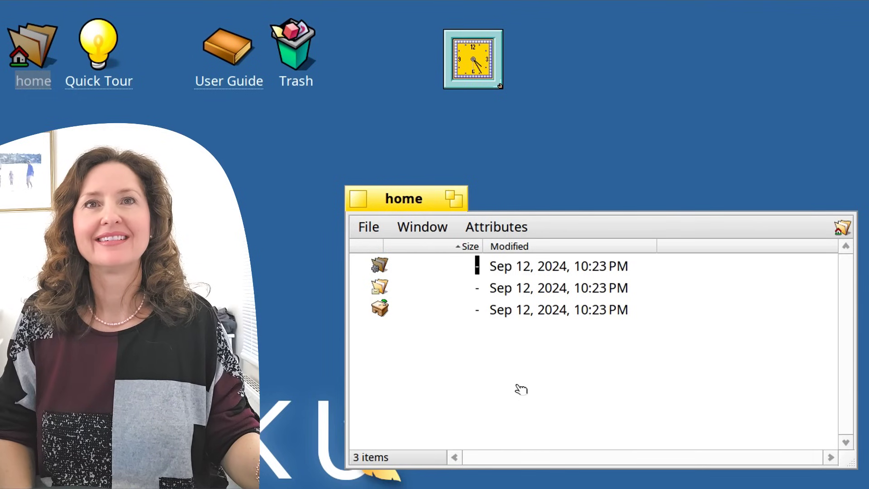
{"action": "left_click", "coordinate": [357, 198]}
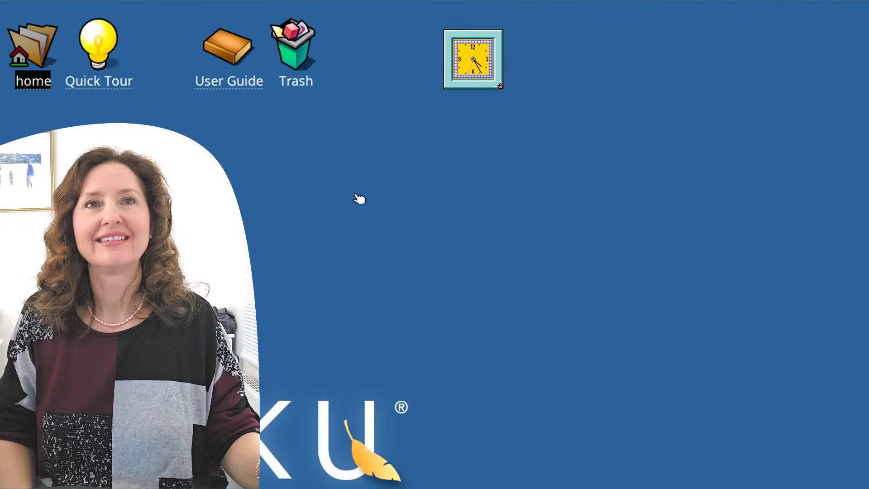
{"action": "right_click", "coordinate": [294, 61]}
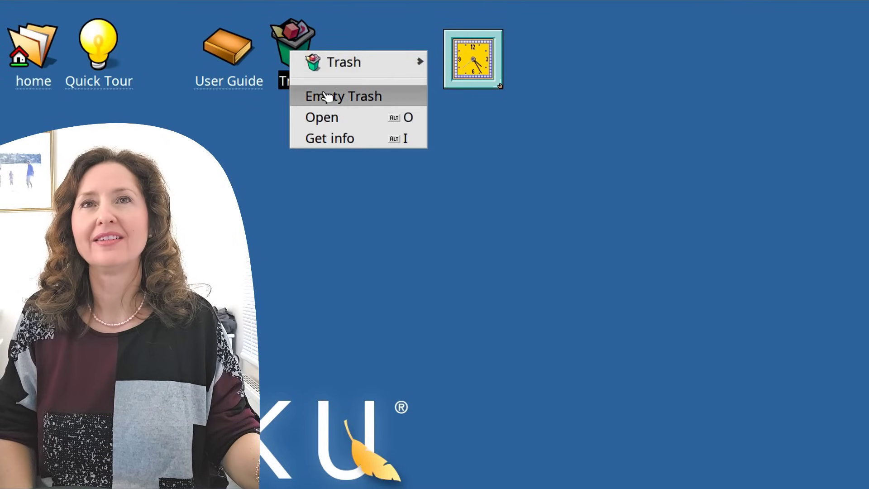
{"action": "left_click", "coordinate": [326, 96]}
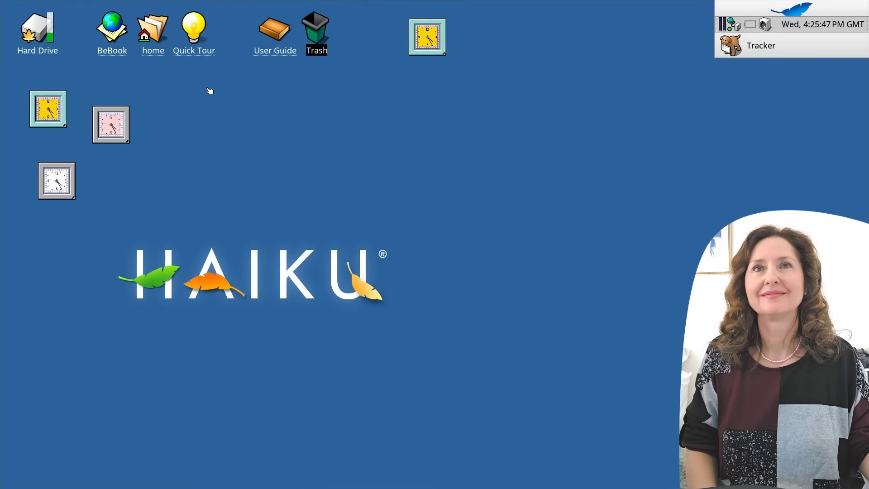
Launch DeskCalc from the Deskbar menu.
{"action": "left_click", "coordinate": [805, 14]}
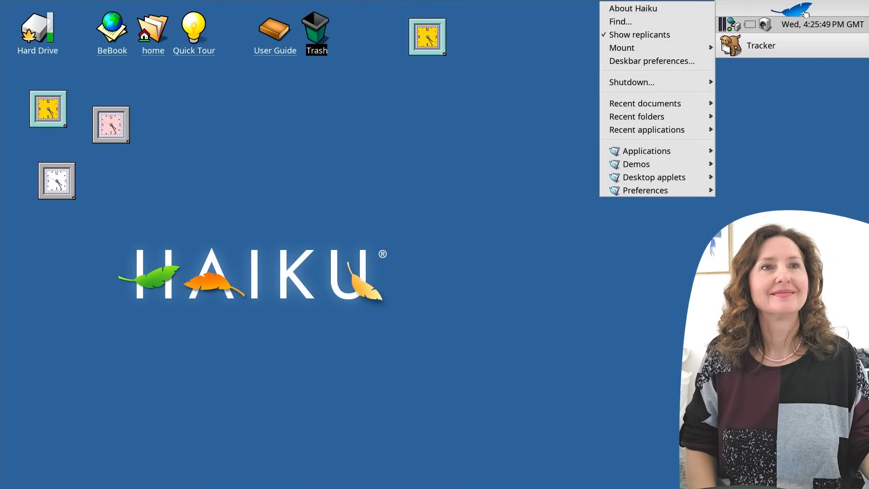
{"action": "mouse_move", "coordinate": [669, 133]}
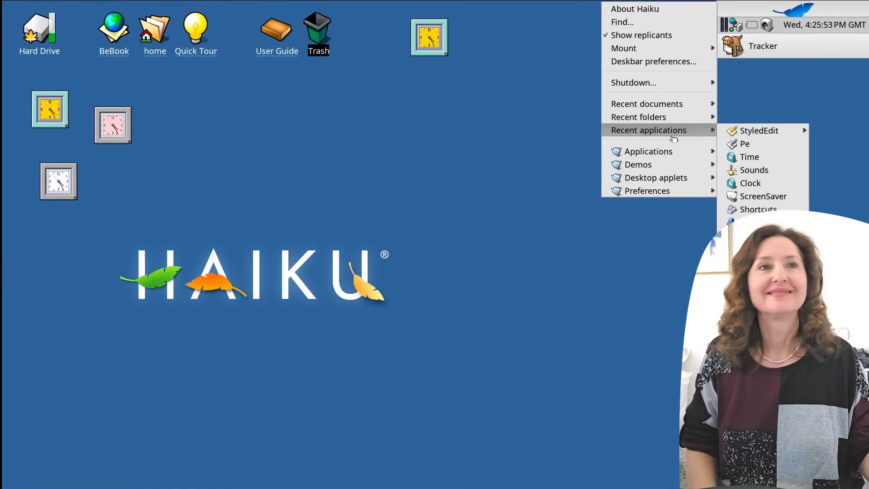
{"action": "mouse_move", "coordinate": [674, 152]}
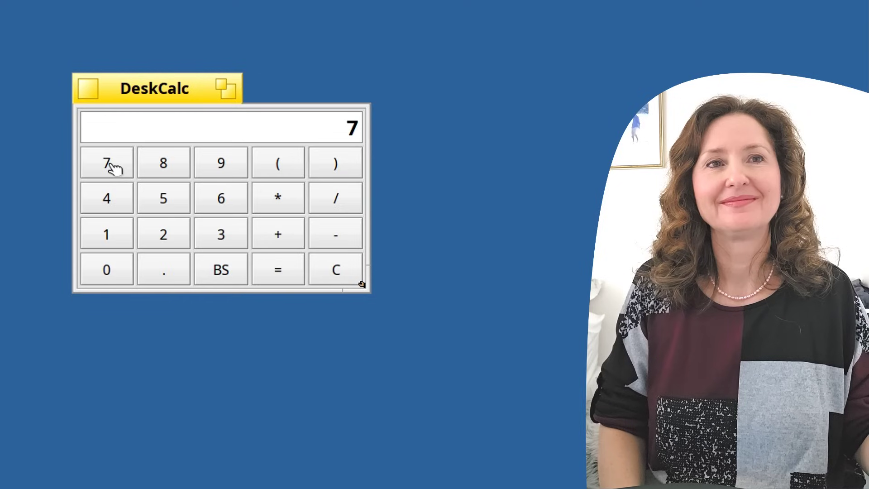
Enter (7-9)*3 on the keypad and evaluate it to -6.
{"action": "left_click", "coordinate": [298, 163]}
{"action": "left_click", "coordinate": [107, 163]}
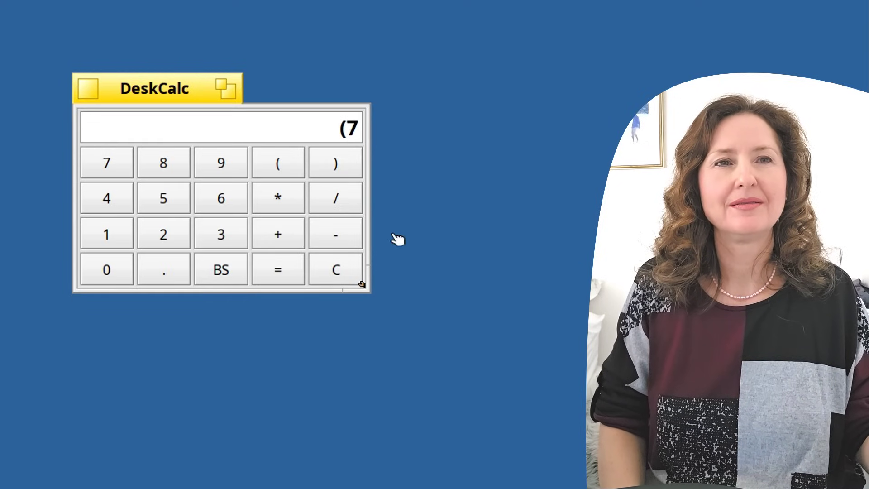
{"action": "left_click", "coordinate": [348, 238]}
{"action": "left_click", "coordinate": [222, 165]}
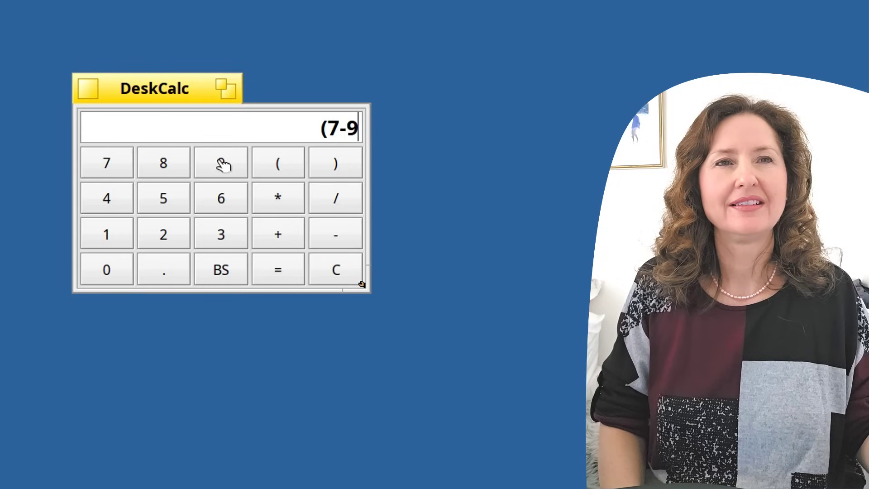
{"action": "left_click", "coordinate": [340, 161]}
{"action": "left_click", "coordinate": [283, 199]}
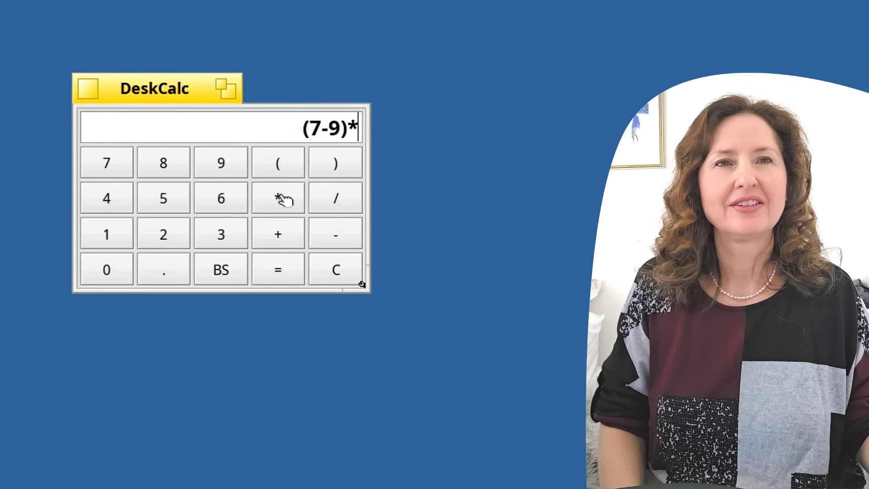
{"action": "left_click", "coordinate": [235, 240]}
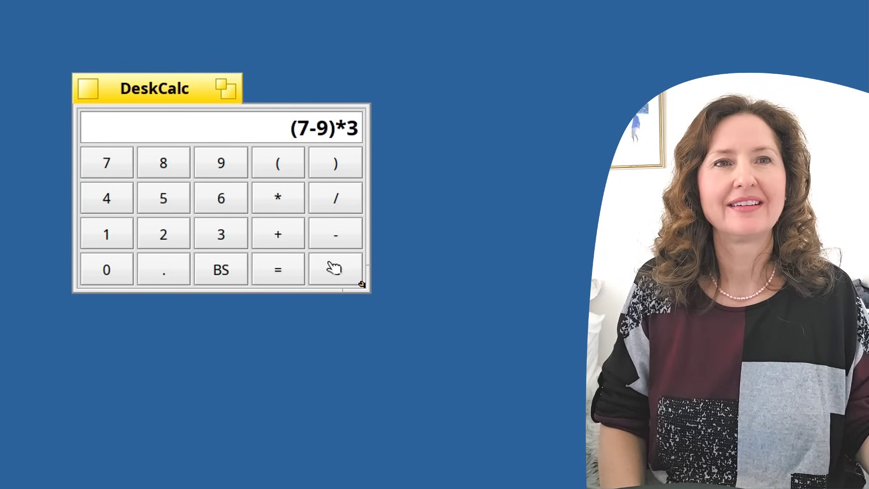
{"action": "left_click", "coordinate": [284, 270]}
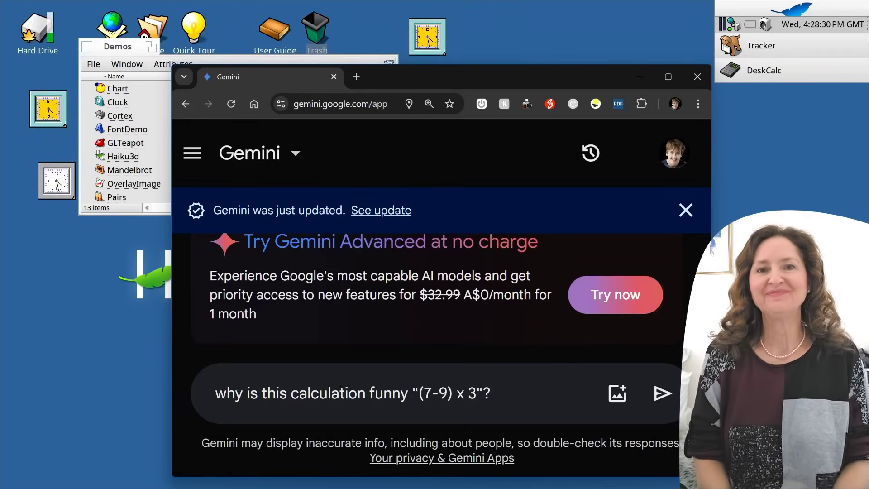
Send the '(7-9) x 3' question, read Gemini's full reply, then close the browser.
{"action": "key", "text": "Return"}
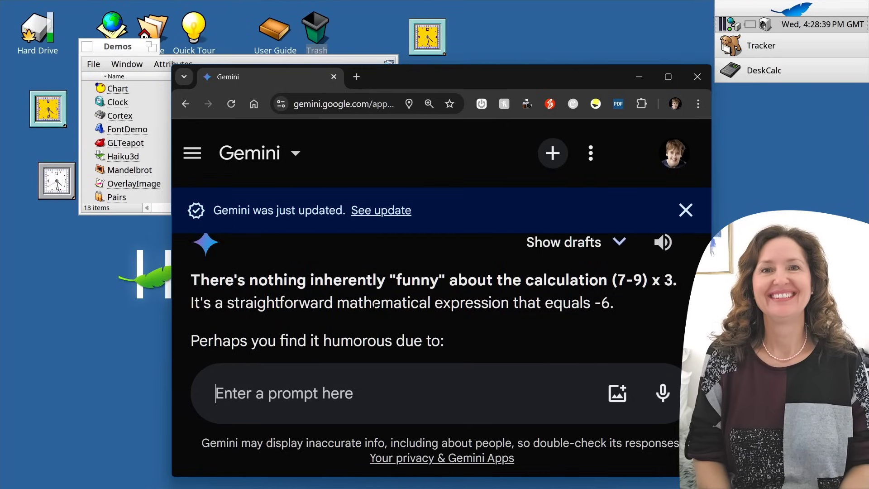
{"action": "scroll", "coordinate": [383, 299], "scroll_direction": "down", "scroll_amount": 2}
{"action": "left_click_drag", "start_coordinate": [274, 280], "coordinate": [445, 277]}
{"action": "scroll", "coordinate": [379, 277], "scroll_direction": "down", "scroll_amount": 2}
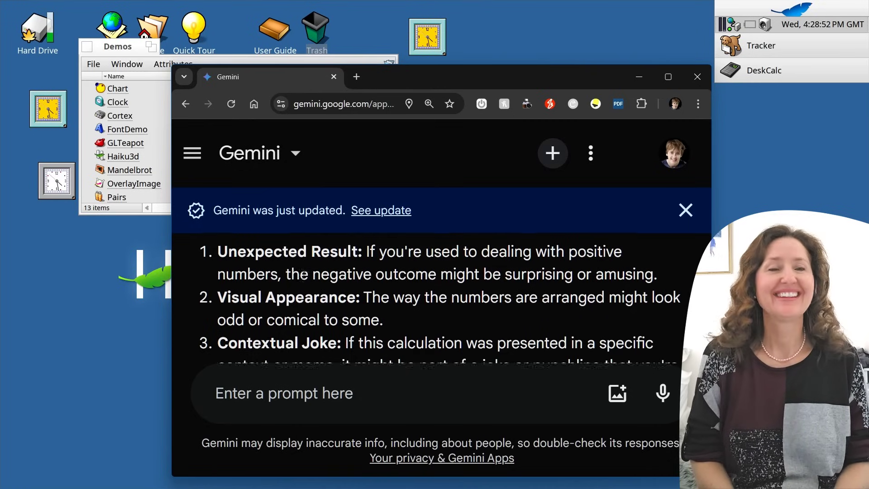
{"action": "scroll", "coordinate": [306, 276], "scroll_direction": "down", "scroll_amount": 1}
{"action": "scroll", "coordinate": [312, 290], "scroll_direction": "up", "scroll_amount": 1}
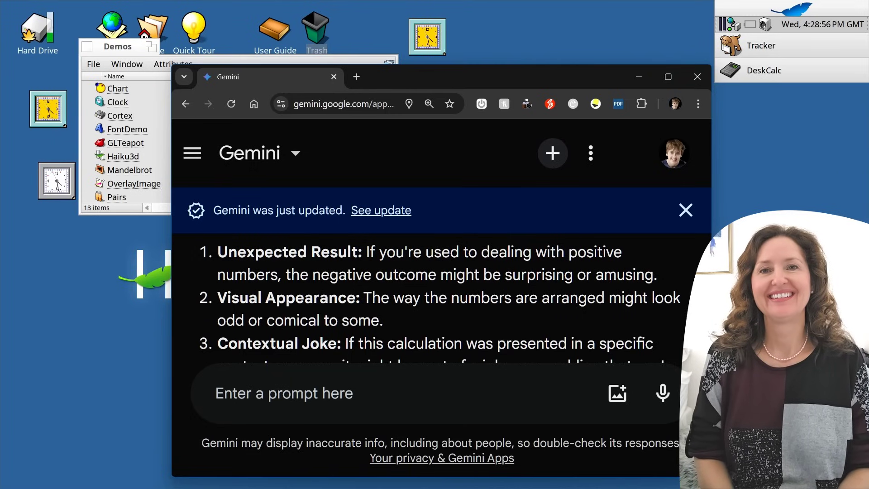
{"action": "scroll", "coordinate": [340, 317], "scroll_direction": "down", "scroll_amount": 2}
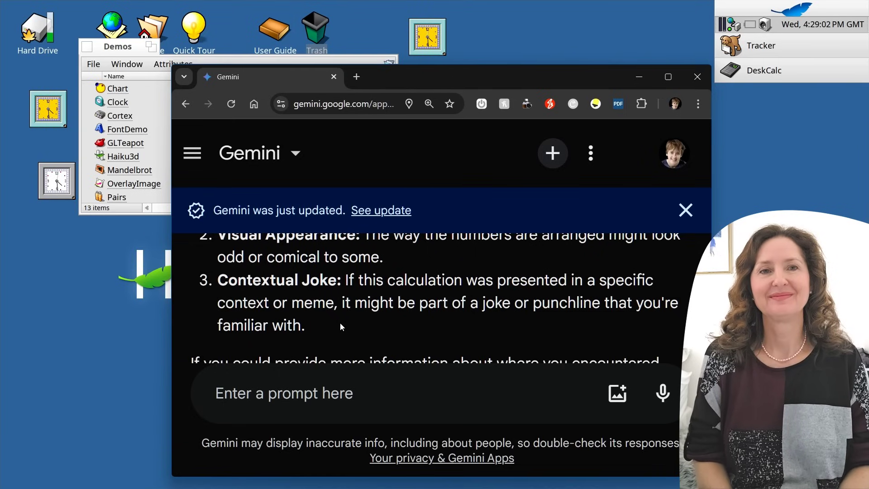
{"action": "scroll", "coordinate": [341, 322], "scroll_direction": "down", "scroll_amount": 2}
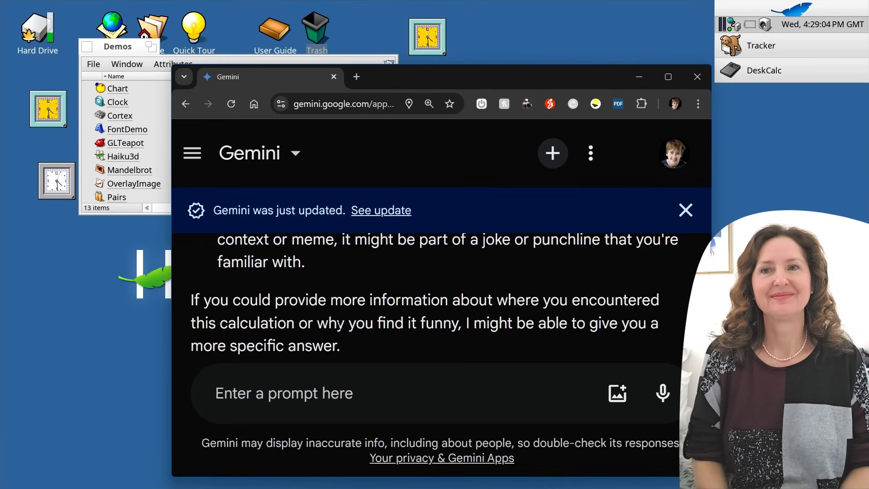
{"action": "left_click", "coordinate": [687, 83]}
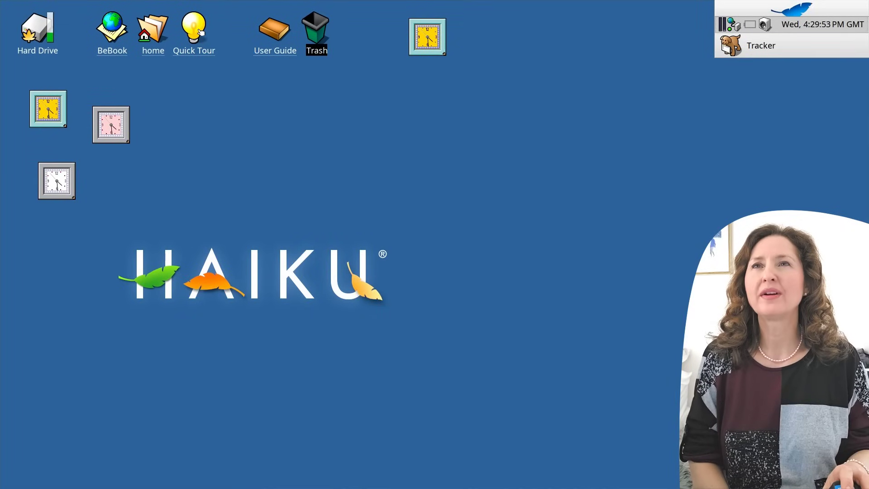
Open the Quick Tour's 'Window management: Tile' page and tile Haiku3d with the browser window.
{"action": "double_click", "coordinate": [195, 30]}
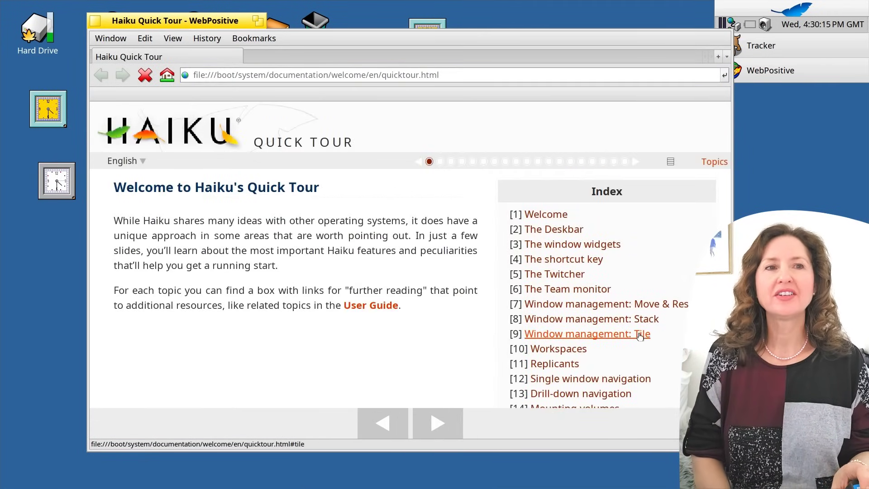
{"action": "left_click", "coordinate": [643, 337]}
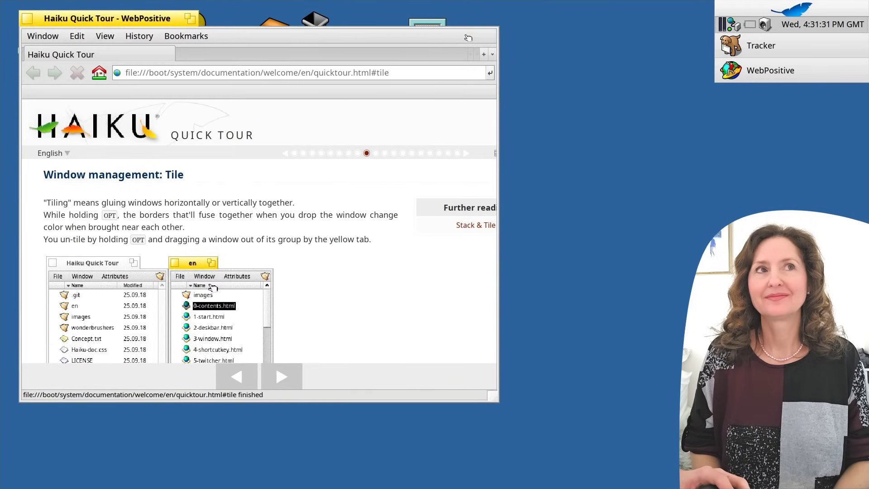
{"action": "left_click", "coordinate": [752, 3]}
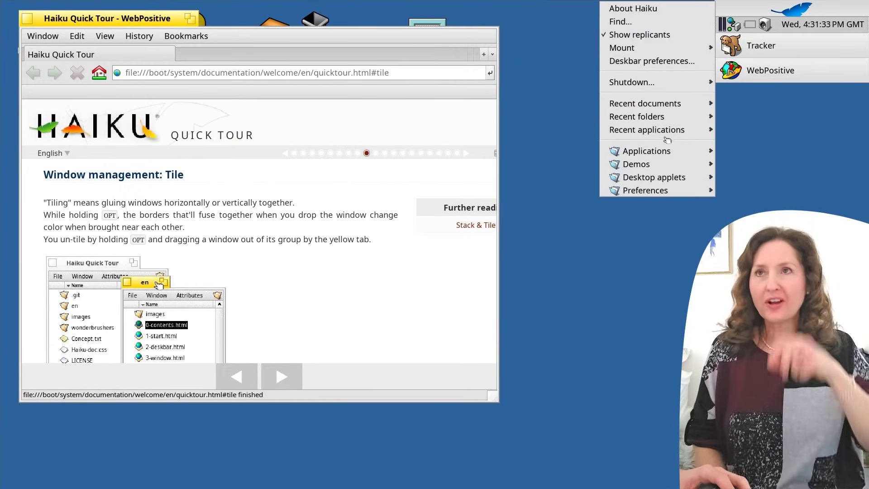
{"action": "mouse_move", "coordinate": [703, 152]}
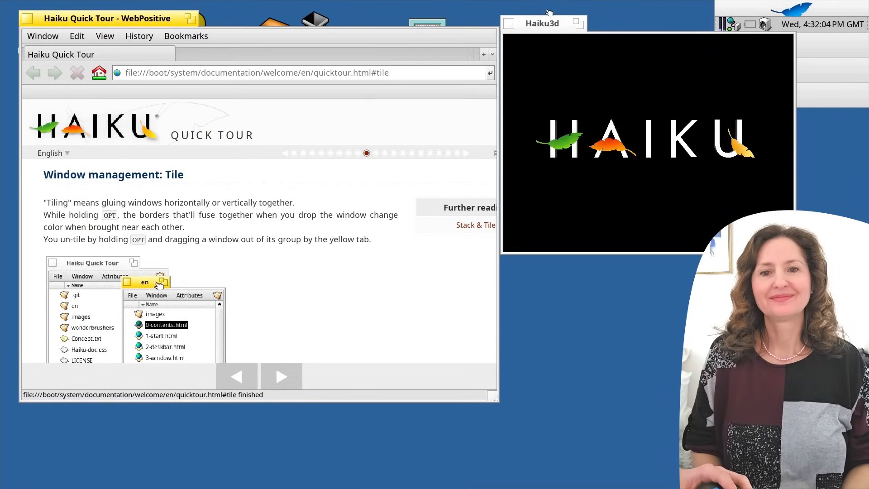
{"action": "left_click_drag", "start_coordinate": [545, 29], "coordinate": [579, 38]}
{"action": "left_click_drag", "start_coordinate": [99, 45], "coordinate": [59, 30]}
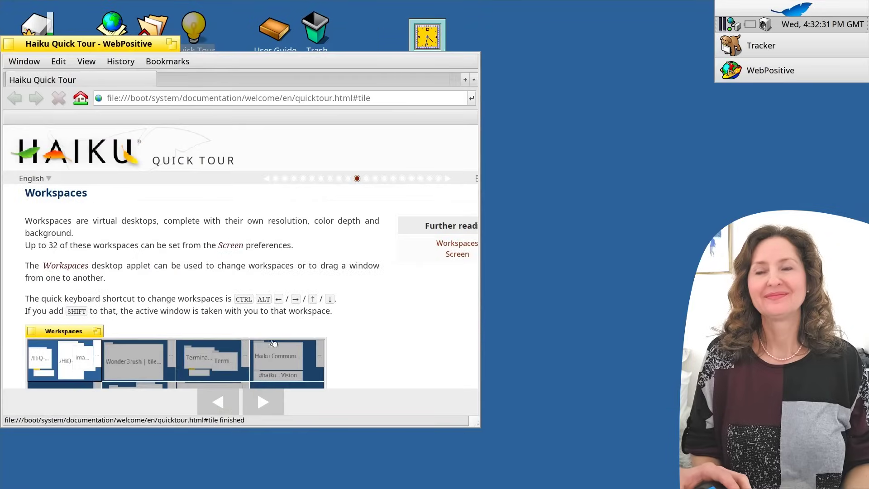
Add the Workspaces applet at the top of the screen and bring Quick Tour forward.
{"action": "left_click_drag", "start_coordinate": [73, 43], "coordinate": [96, 37]}
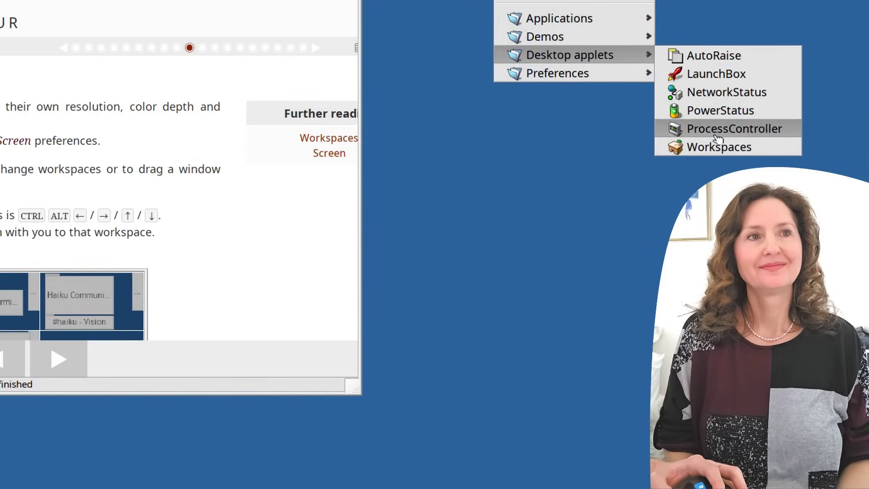
{"action": "left_click", "coordinate": [723, 150]}
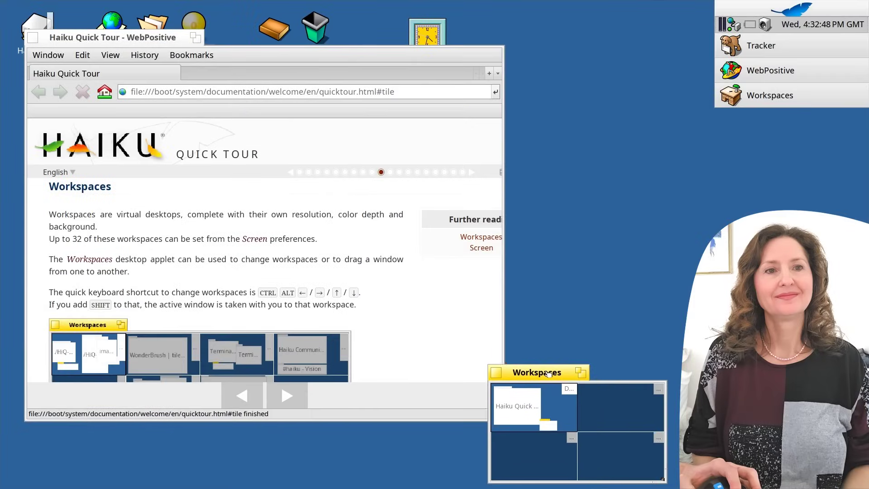
{"action": "left_click_drag", "start_coordinate": [549, 369], "coordinate": [544, 18]}
{"action": "left_click", "coordinate": [319, 53]}
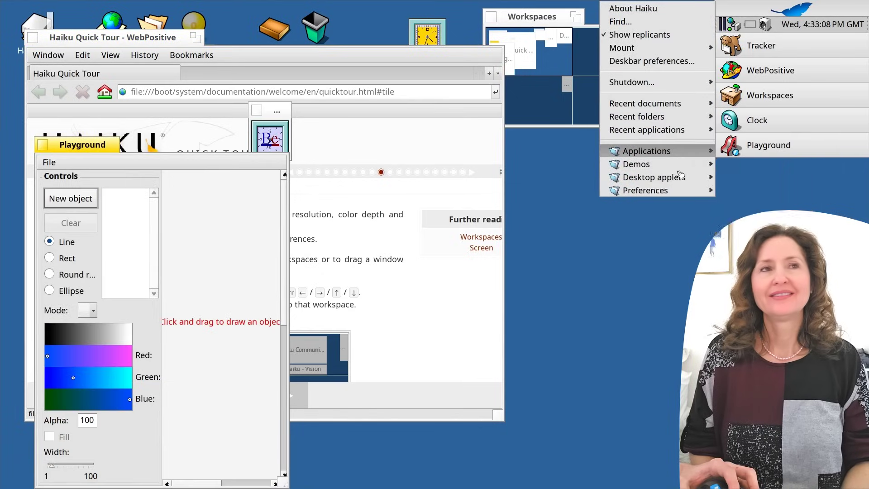
{"action": "mouse_move", "coordinate": [674, 169]}
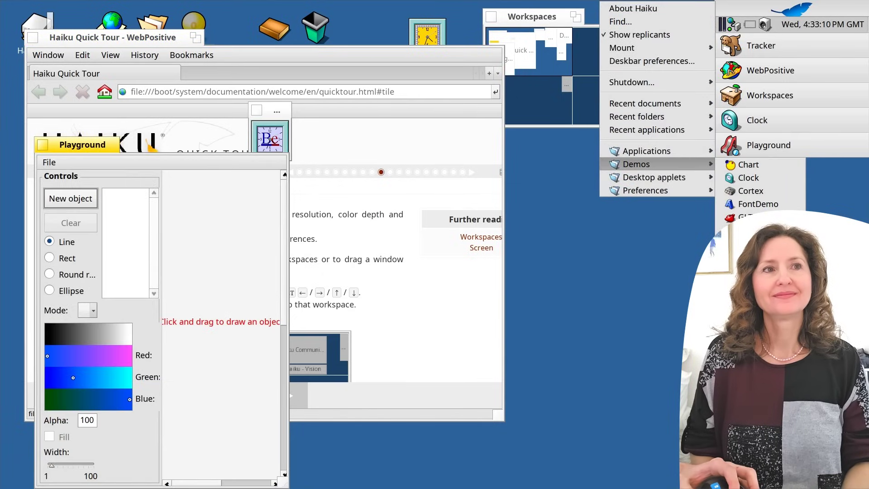
Launch Pairs and match the cabinet pair and the monkey pair.
{"action": "left_click", "coordinate": [751, 256]}
{"action": "left_click_drag", "start_coordinate": [394, 156], "coordinate": [375, 177]}
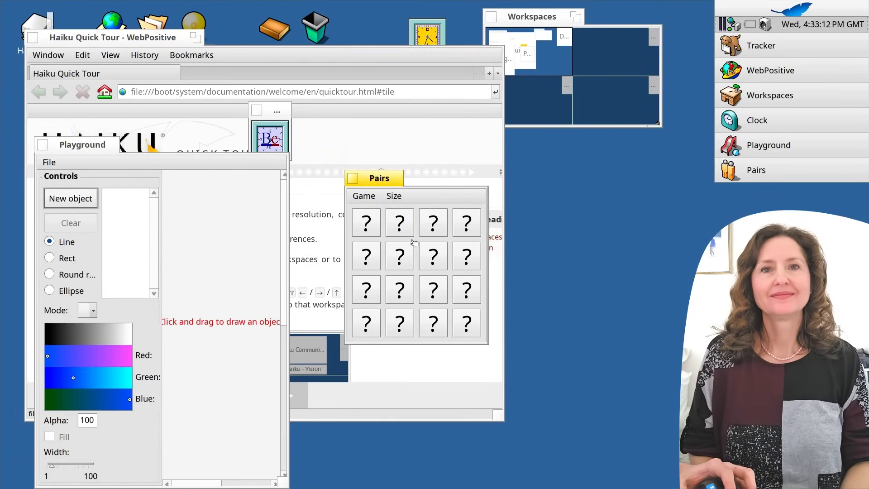
{"action": "left_click", "coordinate": [425, 255]}
{"action": "left_click", "coordinate": [366, 289]}
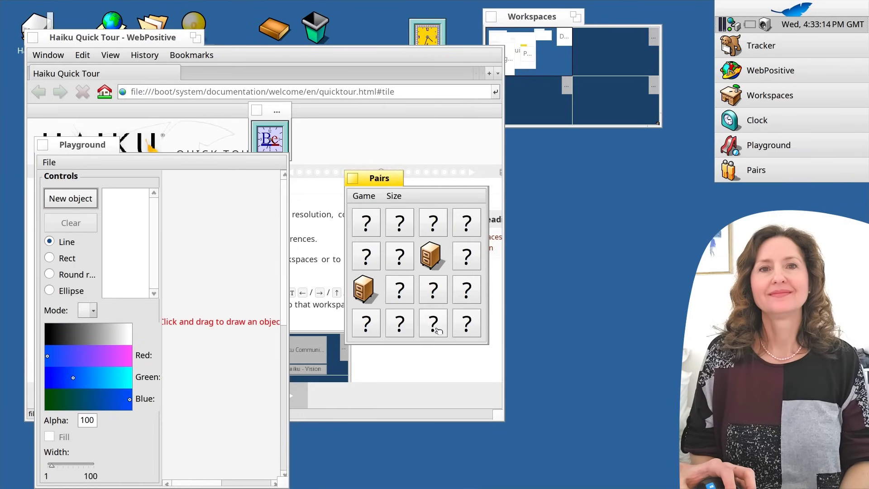
{"action": "left_click", "coordinate": [428, 301]}
{"action": "left_click", "coordinate": [474, 224]}
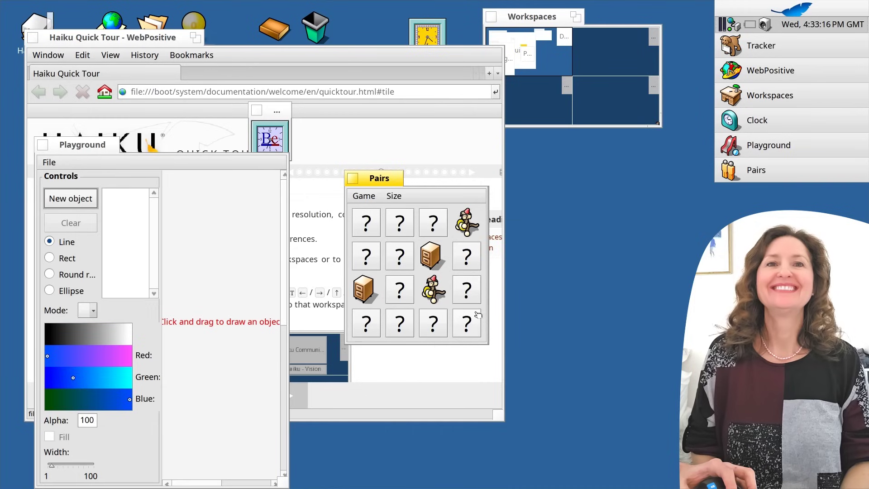
Flip three more card pairs looking for matches and reposition the Pairs window.
{"action": "left_click", "coordinate": [466, 292]}
{"action": "left_click", "coordinate": [399, 256]}
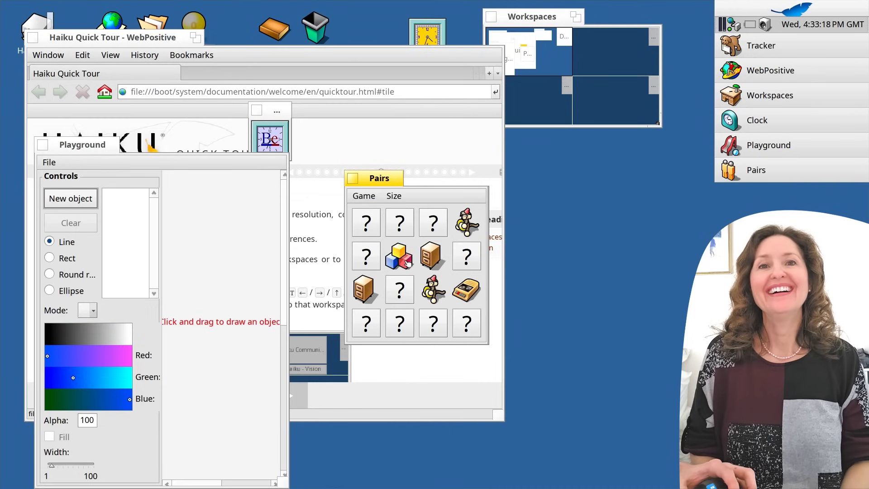
{"action": "left_click", "coordinate": [410, 224]}
{"action": "left_click", "coordinate": [433, 224]}
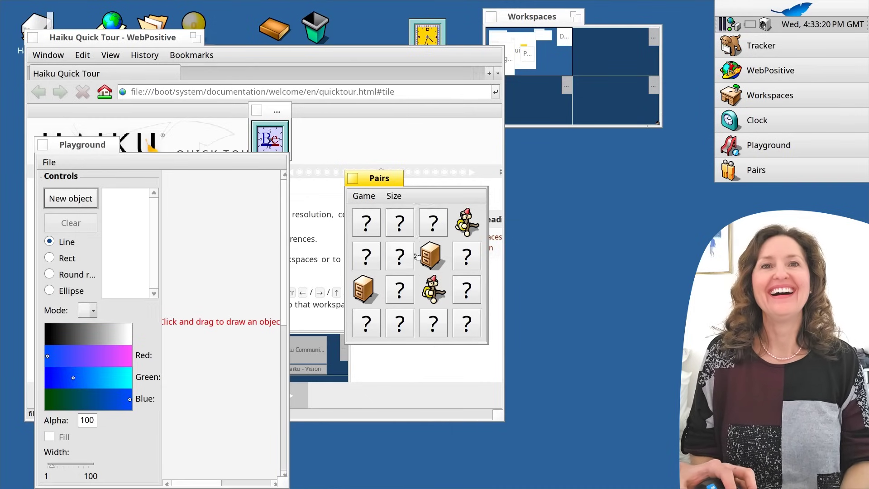
{"action": "left_click", "coordinate": [379, 263]}
{"action": "left_click", "coordinate": [395, 317]}
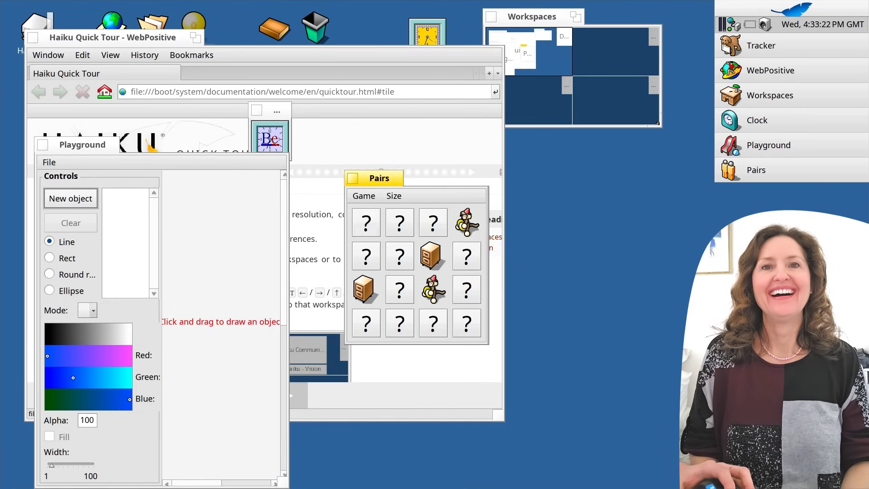
{"action": "left_click_drag", "start_coordinate": [374, 186], "coordinate": [365, 169]}
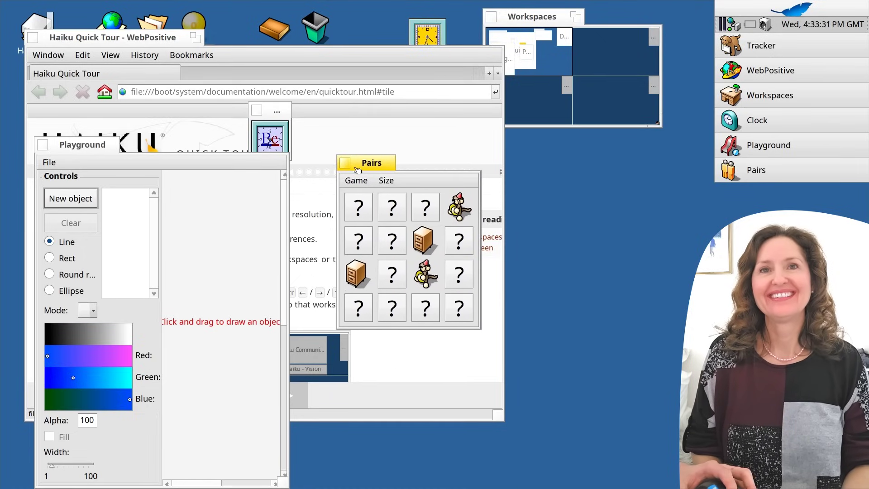
{"action": "left_click_drag", "start_coordinate": [357, 170], "coordinate": [427, 211]}
Drag Pairs to workspace 2 and the Quick Tour browser to workspace 3.
{"action": "left_click", "coordinate": [623, 63]}
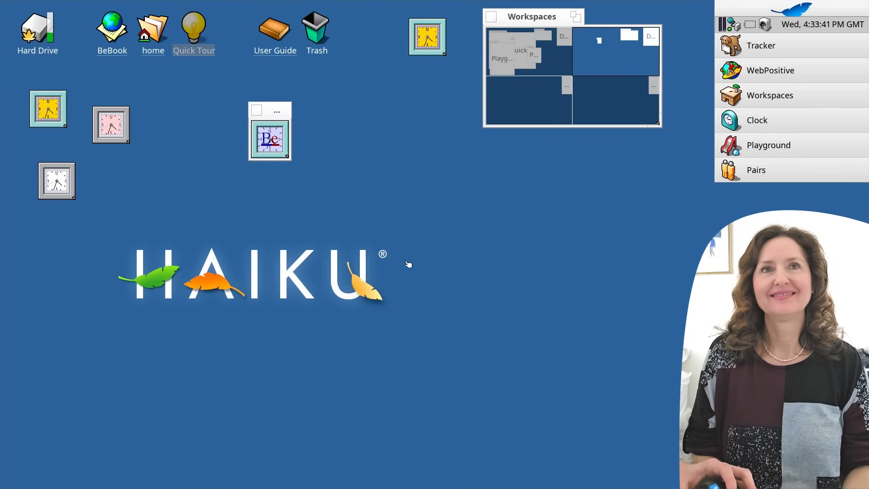
{"action": "left_click", "coordinate": [531, 60]}
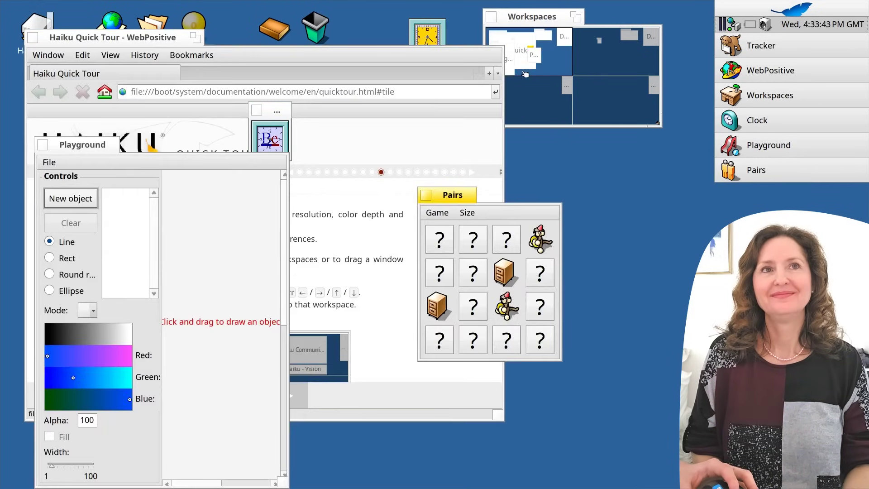
{"action": "left_click_drag", "start_coordinate": [538, 61], "coordinate": [615, 72]}
{"action": "left_click_drag", "start_coordinate": [548, 59], "coordinate": [538, 109]}
Check workspaces 2, 4 and 3, then return to workspace 1.
{"action": "left_click", "coordinate": [609, 55]}
{"action": "left_click", "coordinate": [612, 105]}
{"action": "left_click", "coordinate": [536, 102]}
{"action": "left_click", "coordinate": [547, 49]}
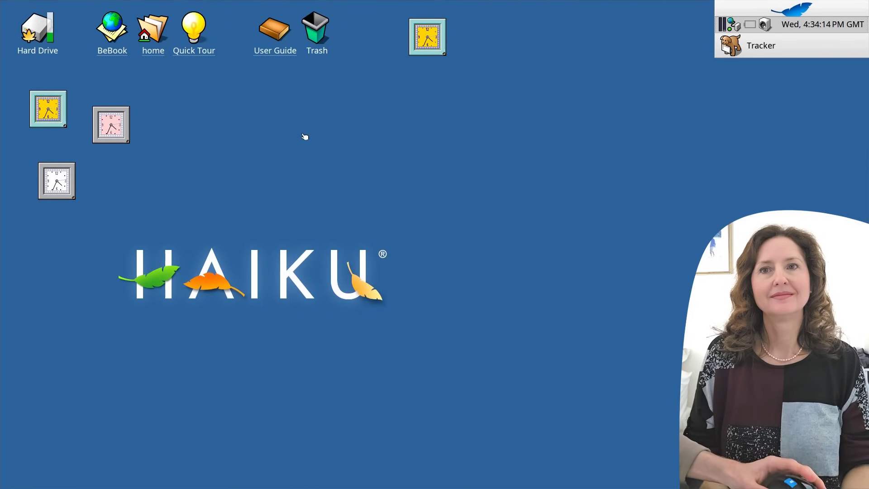
Browse the Applications, Preferences and Demos submenus, ending on Desktop applets.
{"action": "right_click", "coordinate": [305, 136]}
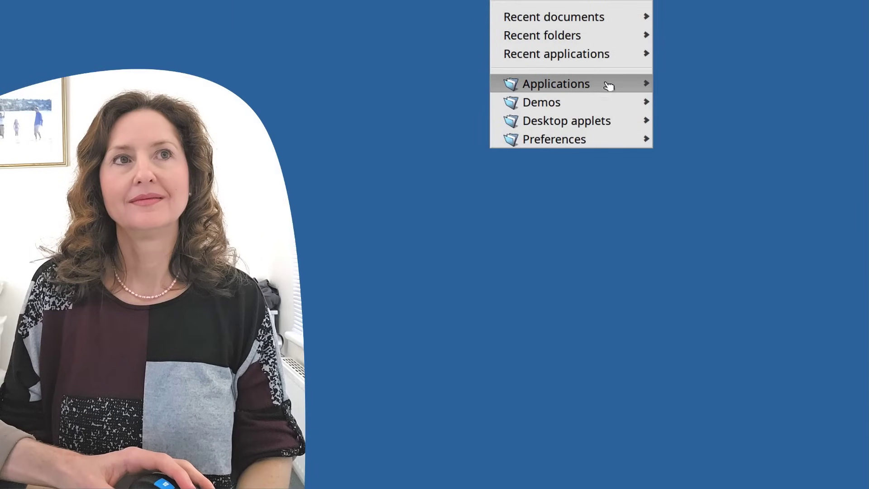
{"action": "mouse_move", "coordinate": [605, 116]}
{"action": "mouse_move", "coordinate": [600, 144]}
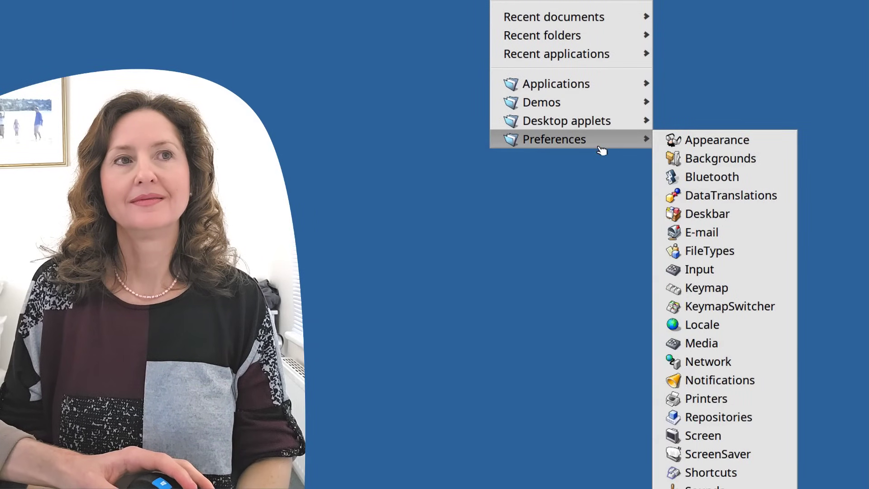
{"action": "mouse_move", "coordinate": [602, 83]}
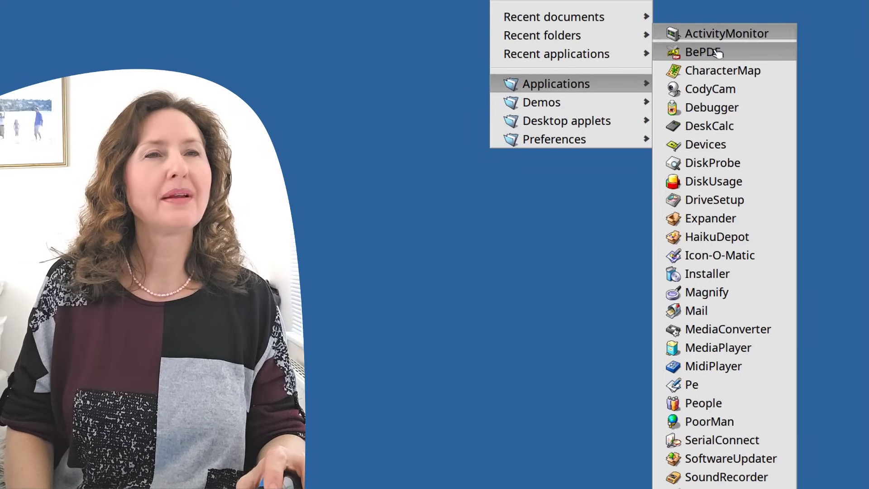
{"action": "mouse_move", "coordinate": [624, 126]}
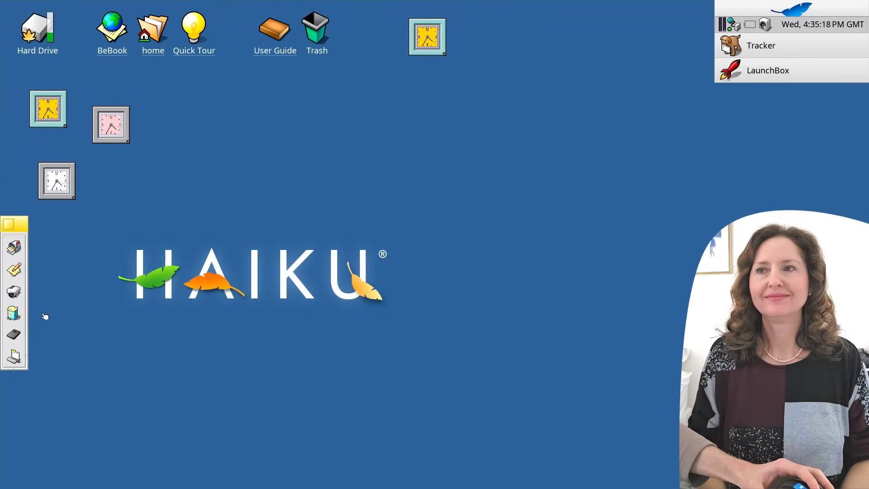
Launch DeskCalc and a new StyledEdit document from LaunchBox, closing the Terminal that also opened.
{"action": "left_click", "coordinate": [14, 334]}
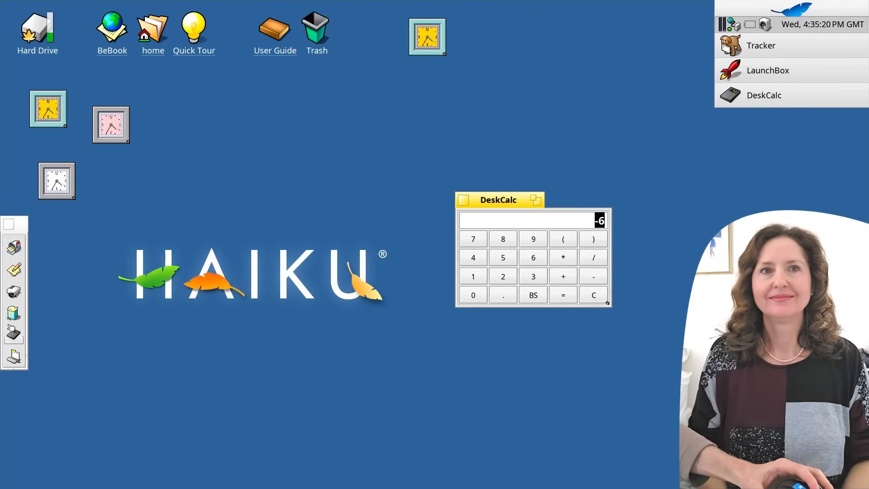
{"action": "left_click", "coordinate": [14, 269]}
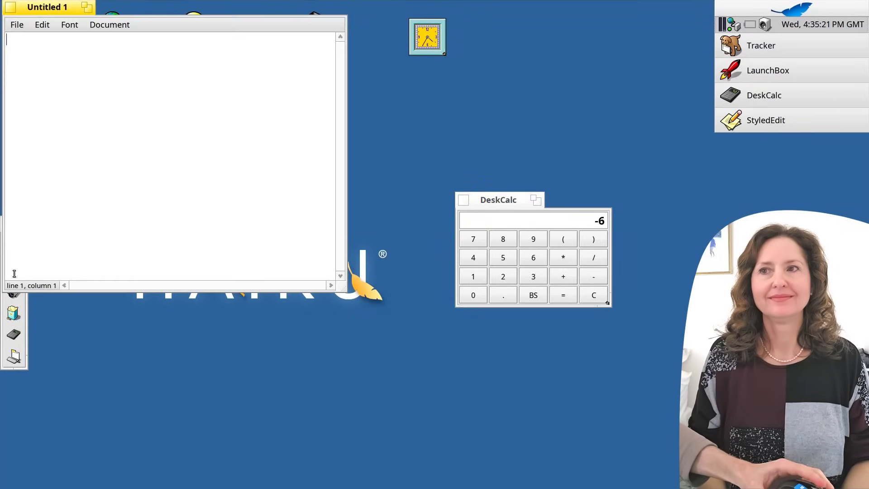
{"action": "left_click", "coordinate": [14, 357]}
{"action": "left_click_drag", "start_coordinate": [37, 12], "coordinate": [86, 95]}
{"action": "left_click", "coordinate": [76, 95]}
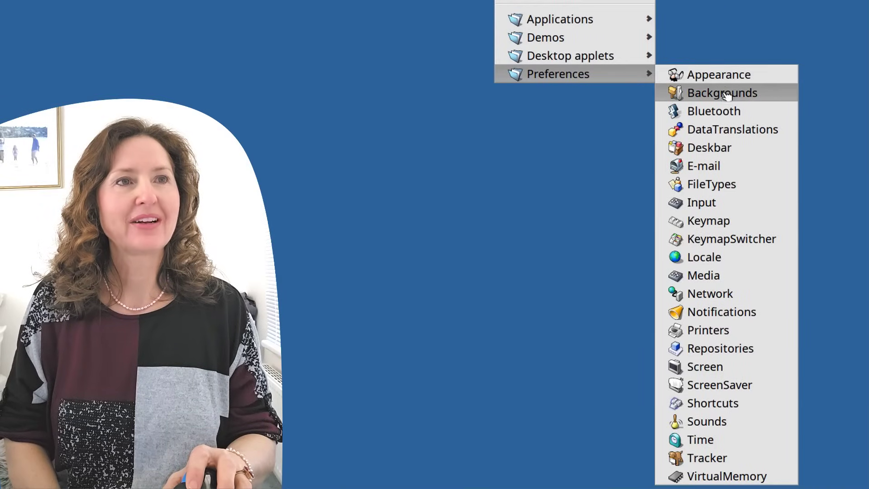
In Backgrounds, set the desktop colour to Red 177, Green 122, Blue 204 and apply it.
{"action": "left_click", "coordinate": [724, 93]}
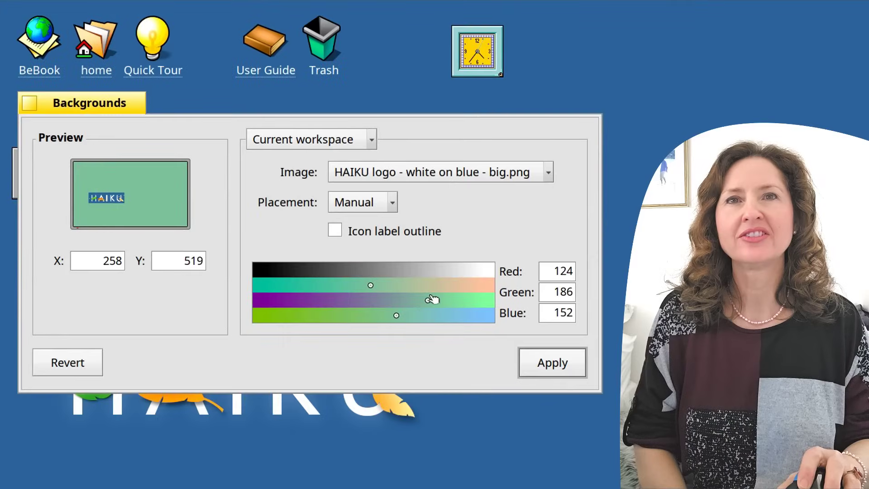
{"action": "left_click_drag", "start_coordinate": [432, 299], "coordinate": [326, 300]}
{"action": "left_click_drag", "start_coordinate": [368, 285], "coordinate": [413, 285]}
{"action": "left_click", "coordinate": [549, 178]}
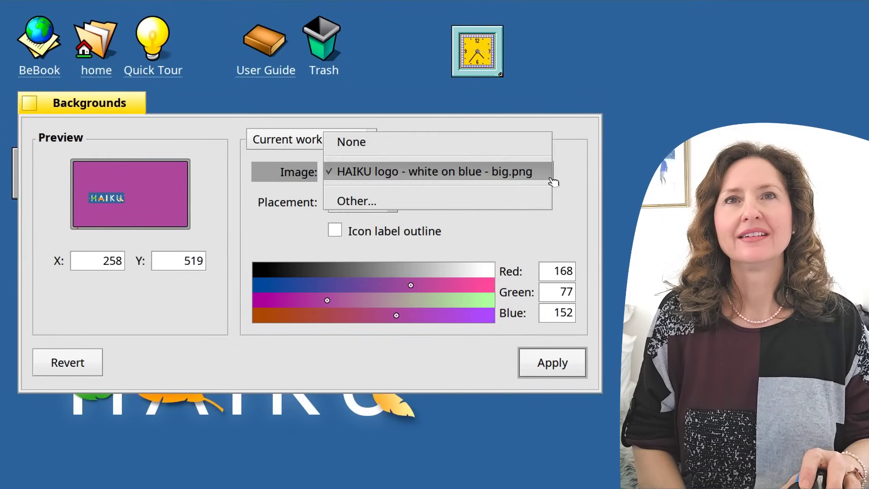
{"action": "left_click", "coordinate": [553, 180]}
{"action": "left_click_drag", "start_coordinate": [397, 316], "coordinate": [431, 330]}
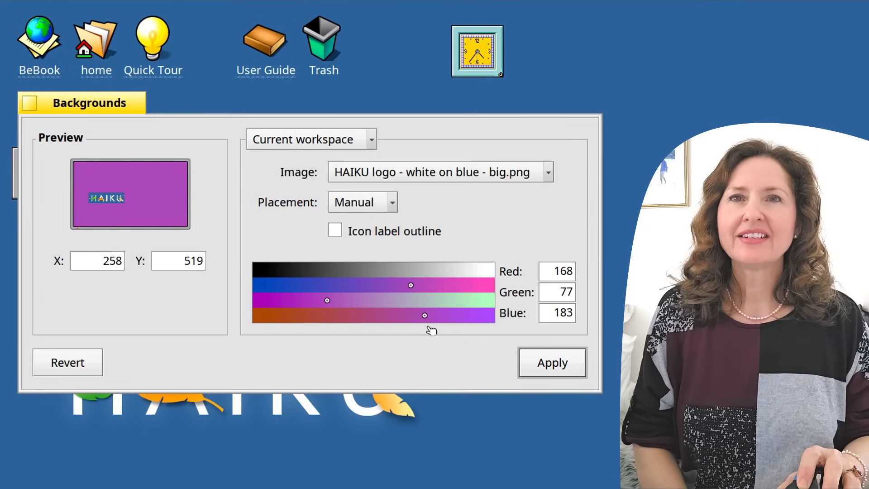
{"action": "left_click_drag", "start_coordinate": [330, 302], "coordinate": [419, 286]}
{"action": "left_click_drag", "start_coordinate": [425, 316], "coordinate": [442, 316]}
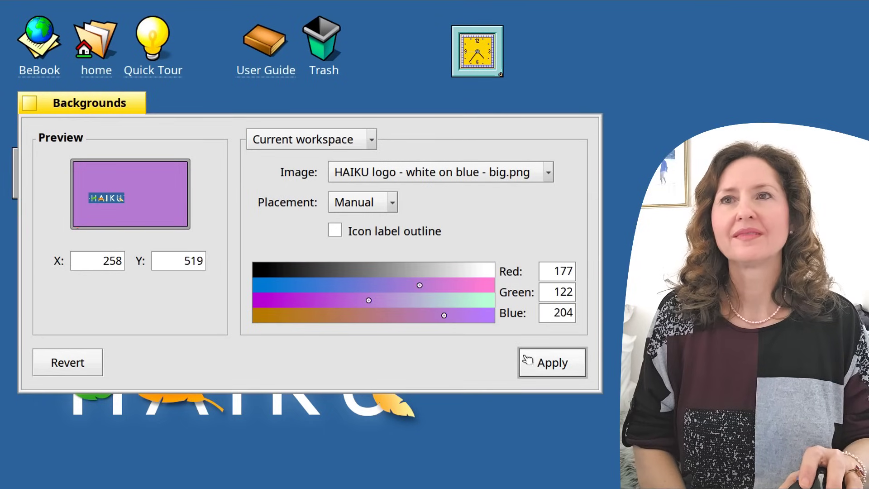
{"action": "left_click", "coordinate": [561, 363]}
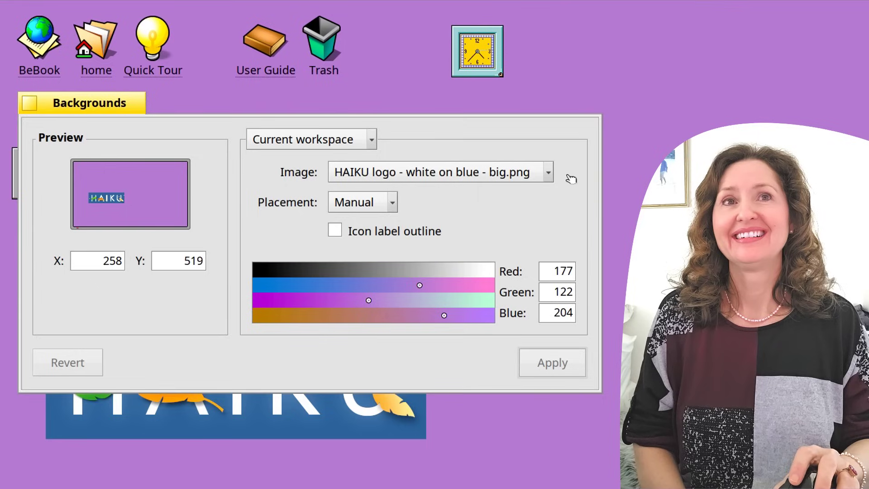
Set the background image to None and apply, then reopen the image choices.
{"action": "left_click", "coordinate": [547, 173]}
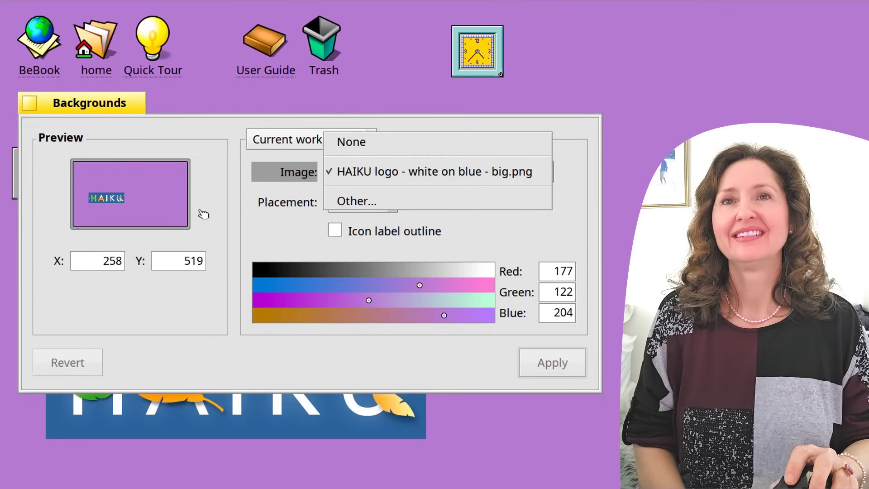
{"action": "left_click", "coordinate": [412, 145]}
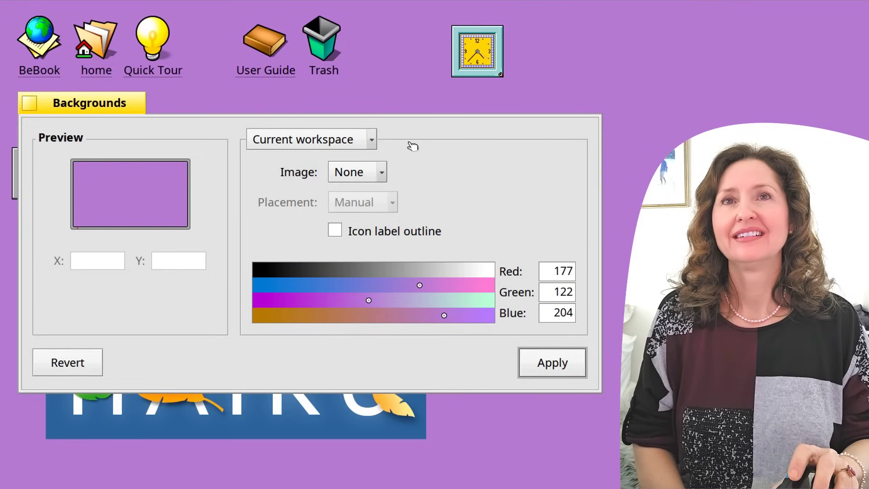
{"action": "left_click", "coordinate": [561, 365]}
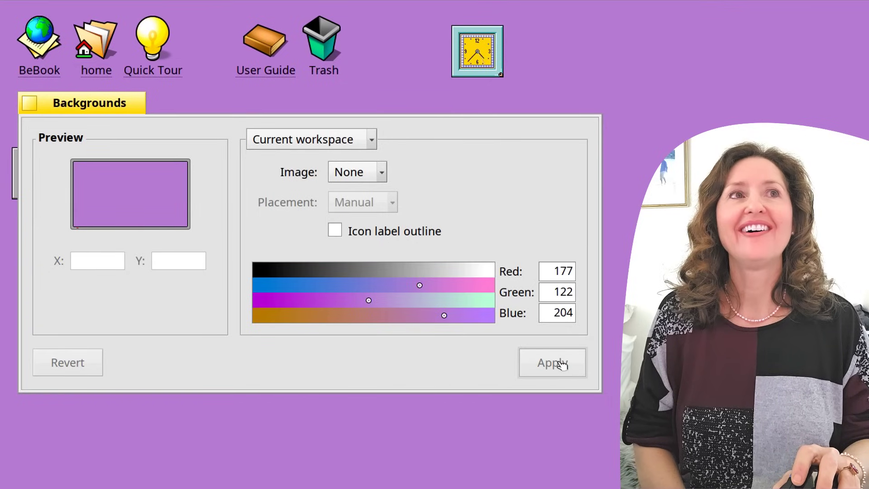
{"action": "left_click", "coordinate": [380, 174]}
{"action": "left_click", "coordinate": [401, 204]}
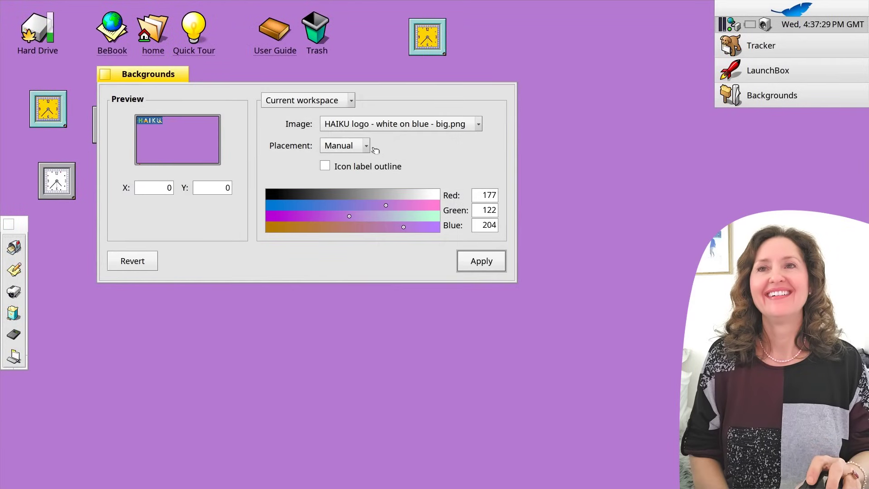
{"action": "left_click", "coordinate": [497, 267]}
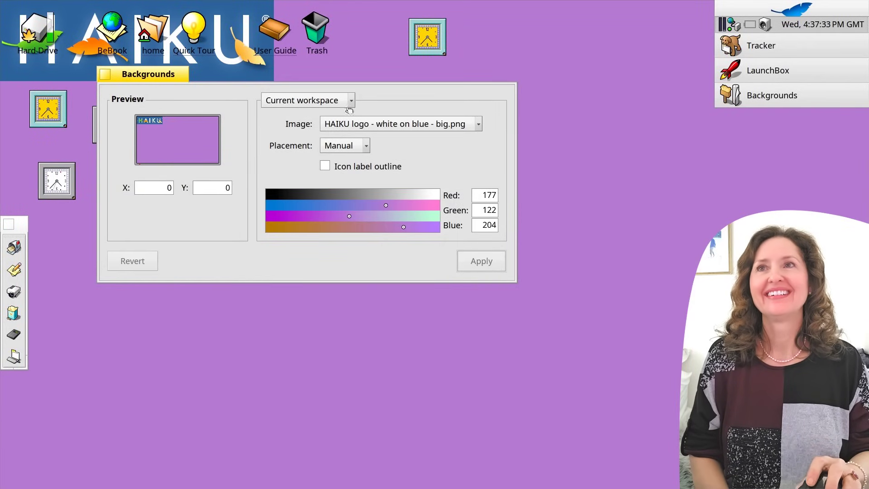
{"action": "left_click", "coordinate": [58, 12]}
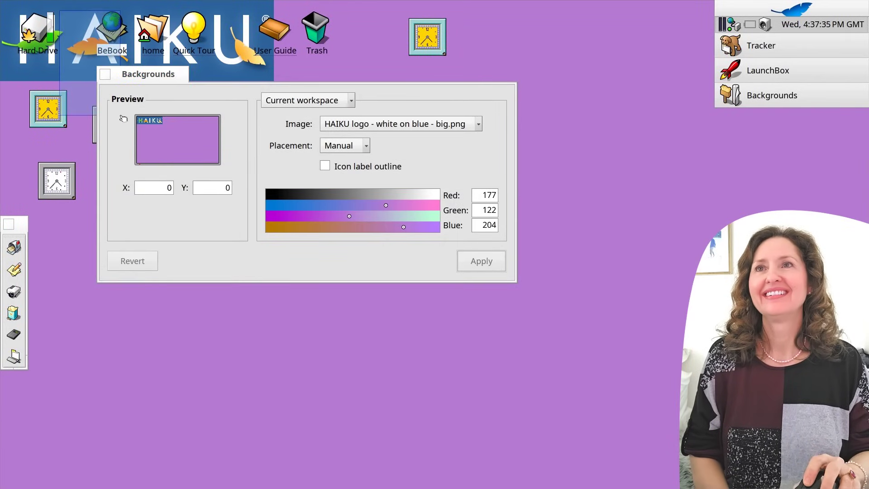
{"action": "left_click", "coordinate": [156, 186]}
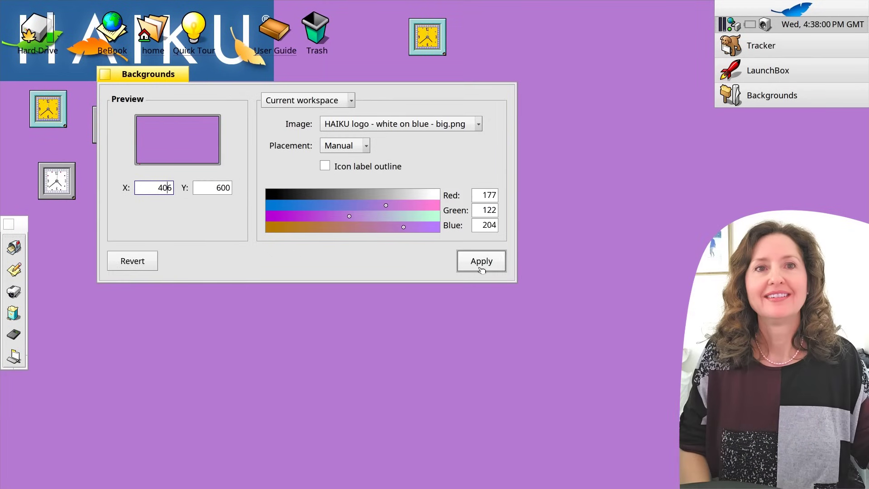
{"action": "left_click", "coordinate": [481, 261]}
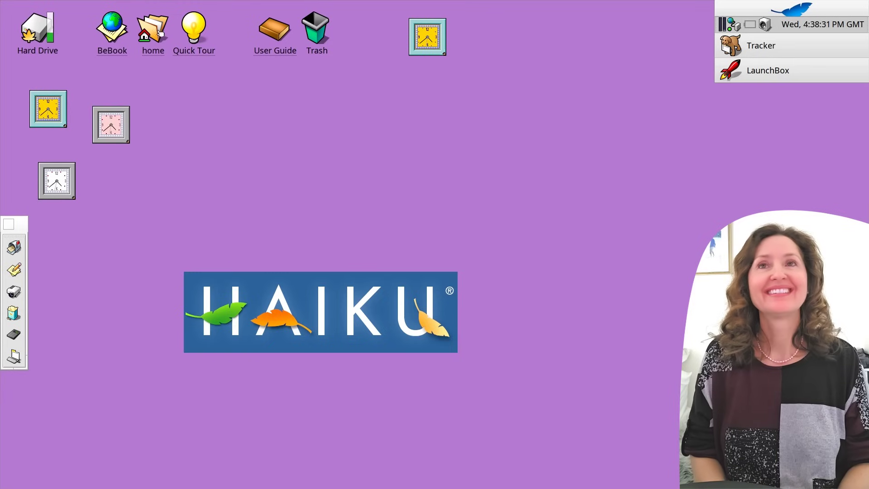
Open the home folder window and the Appearance preferences at the Colors tab.
{"action": "double_click", "coordinate": [159, 33]}
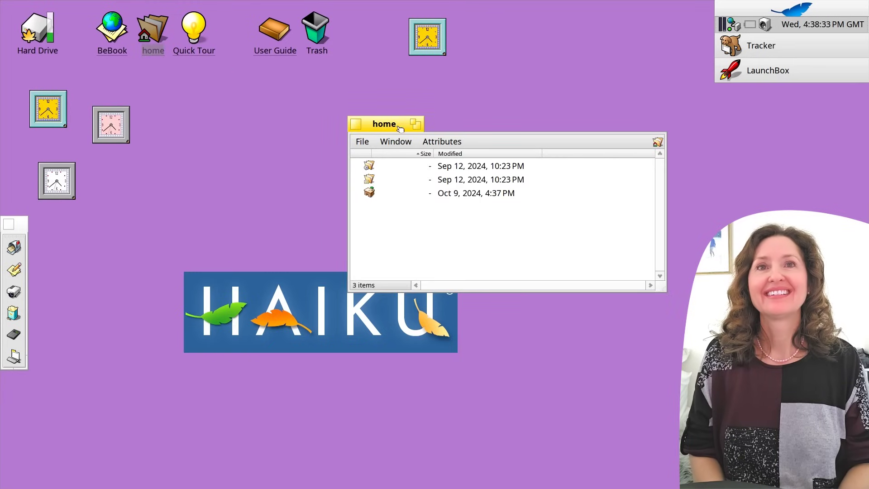
{"action": "left_click_drag", "start_coordinate": [400, 129], "coordinate": [139, 93]}
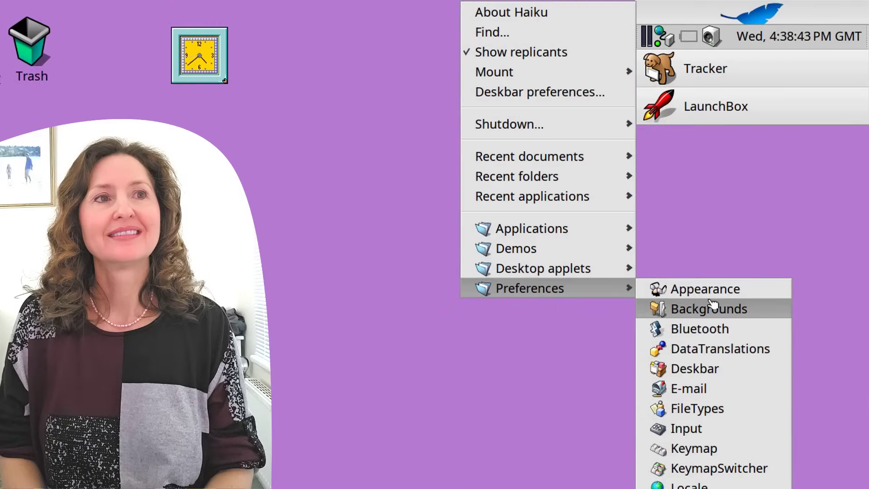
{"action": "left_click", "coordinate": [705, 290]}
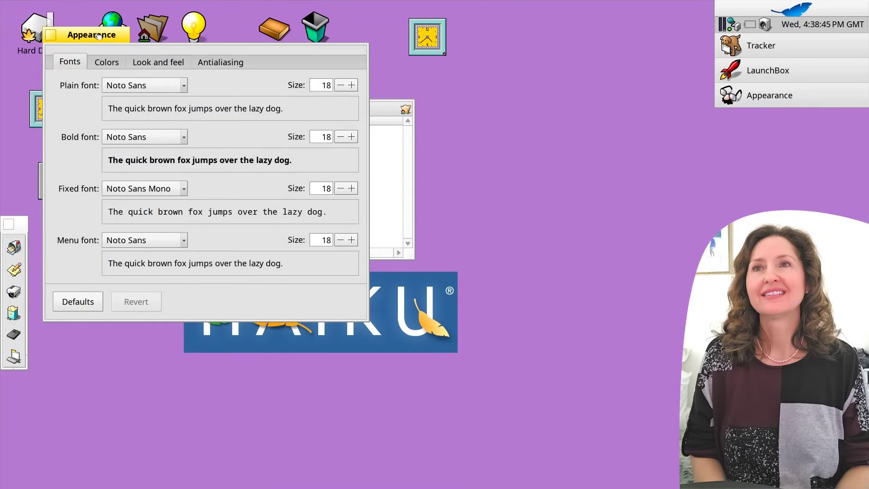
{"action": "left_click_drag", "start_coordinate": [99, 36], "coordinate": [118, 133]}
{"action": "left_click", "coordinate": [126, 159]}
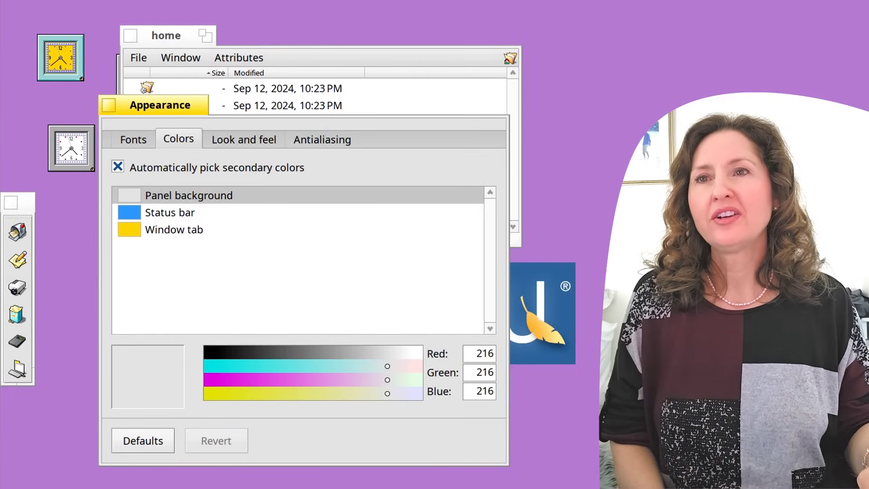
Change the Window tab colour to lavender (Red 175, Green 159, Blue 243).
{"action": "left_click", "coordinate": [156, 230]}
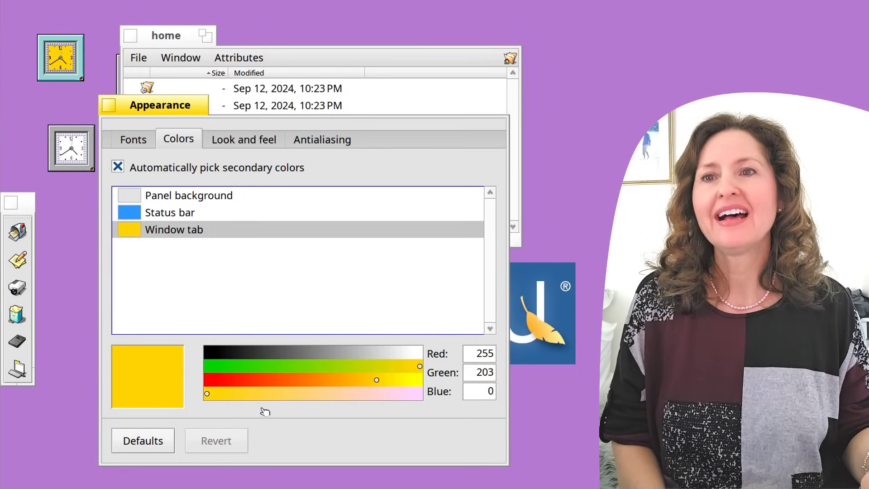
{"action": "left_click_drag", "start_coordinate": [206, 394], "coordinate": [345, 395]}
{"action": "left_click_drag", "start_coordinate": [395, 366], "coordinate": [356, 366]}
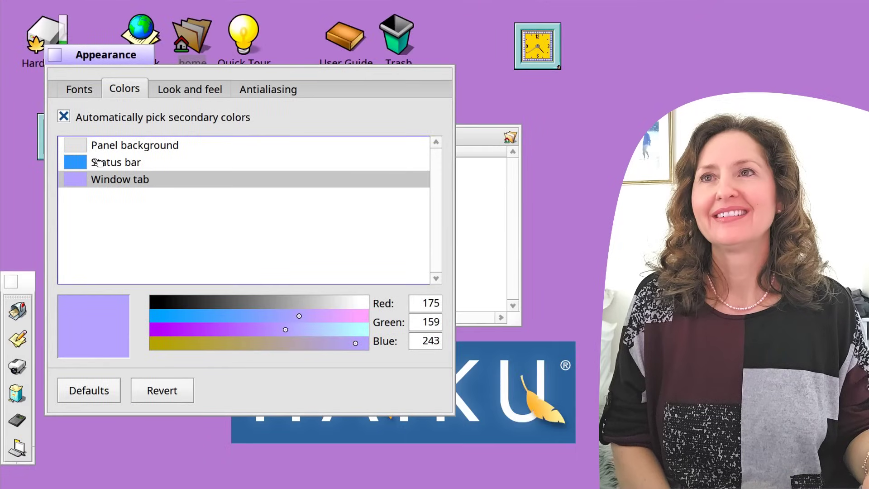
Raise the blue in the Panel background colour for a lavender tint, then close Appearance.
{"action": "left_click", "coordinate": [94, 151]}
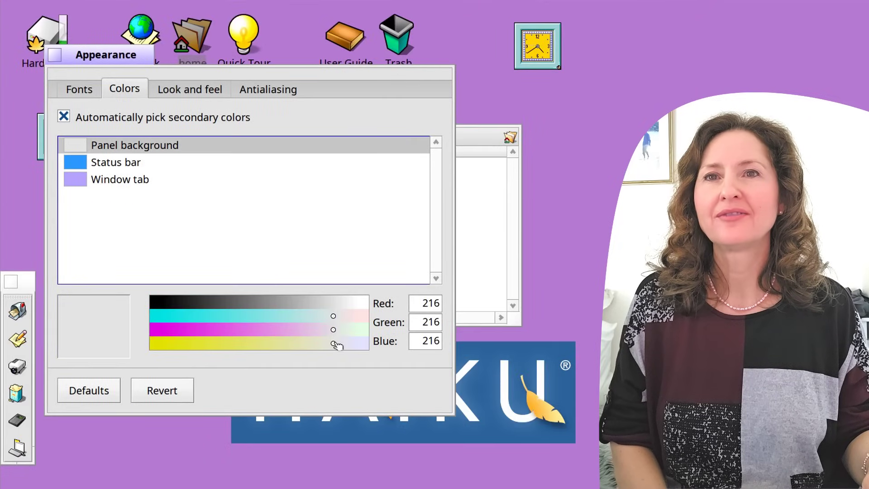
{"action": "left_click_drag", "start_coordinate": [335, 344], "coordinate": [315, 330]}
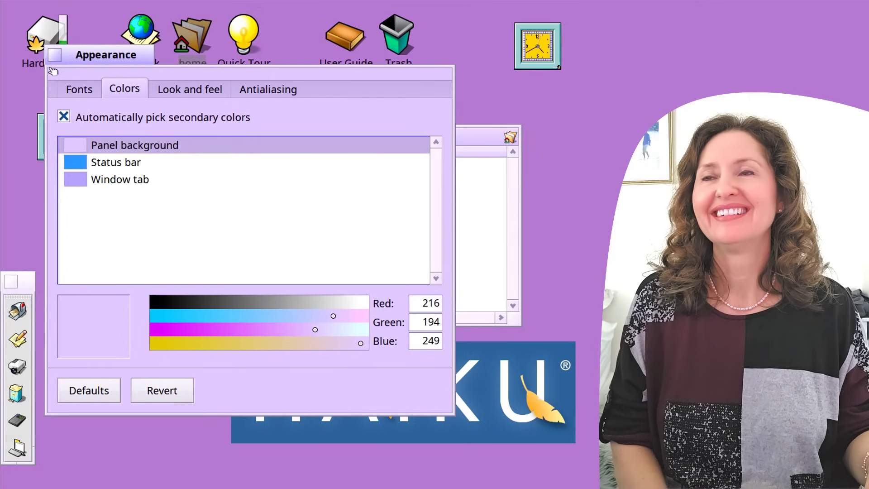
{"action": "left_click", "coordinate": [55, 54]}
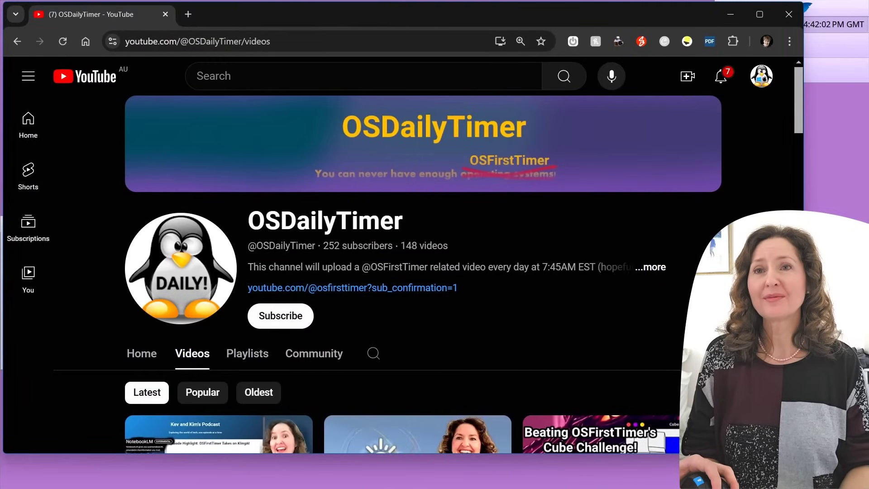
Narrow the browser window, open the 'Cube Challenge + Voice Reveal' video, and pause it.
{"action": "left_click_drag", "start_coordinate": [803, 452], "coordinate": [676, 478]}
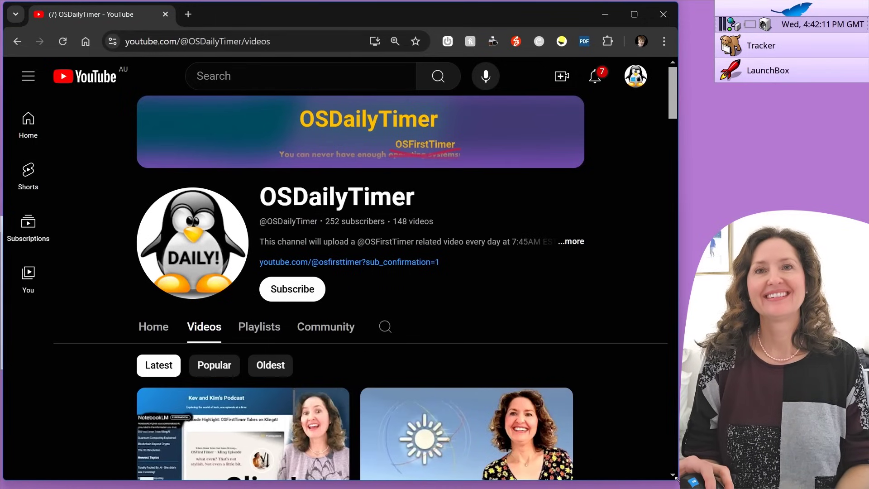
{"action": "scroll", "coordinate": [474, 325], "scroll_direction": "down", "scroll_amount": 3}
{"action": "scroll", "coordinate": [129, 205], "scroll_direction": "down", "scroll_amount": 4}
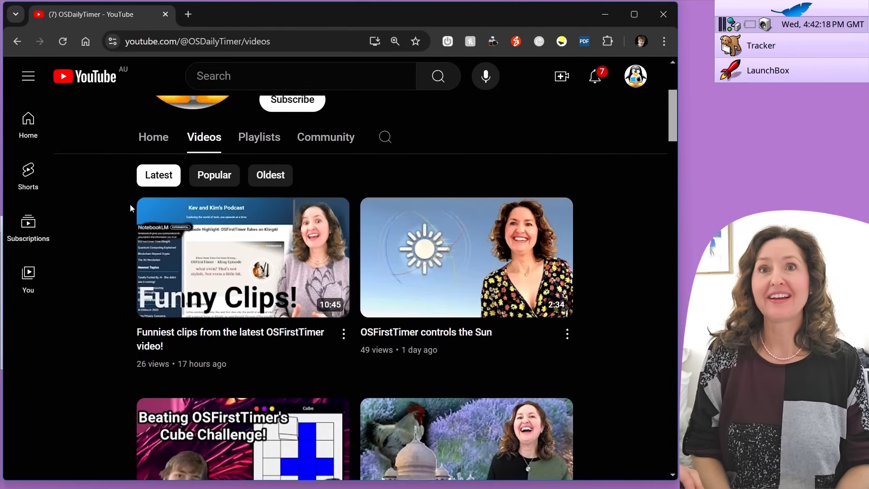
{"action": "scroll", "coordinate": [126, 225], "scroll_direction": "up", "scroll_amount": 6}
{"action": "scroll", "coordinate": [126, 225], "scroll_direction": "up", "scroll_amount": 2}
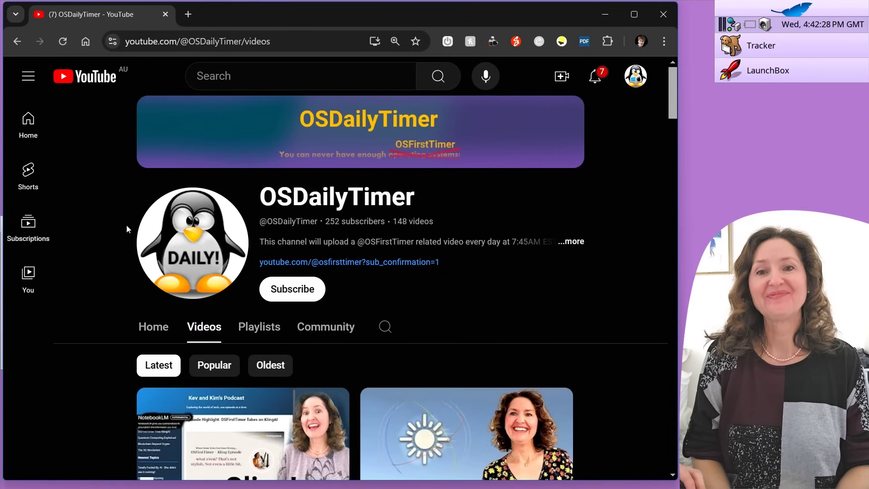
{"action": "scroll", "coordinate": [126, 224], "scroll_direction": "down", "scroll_amount": 3}
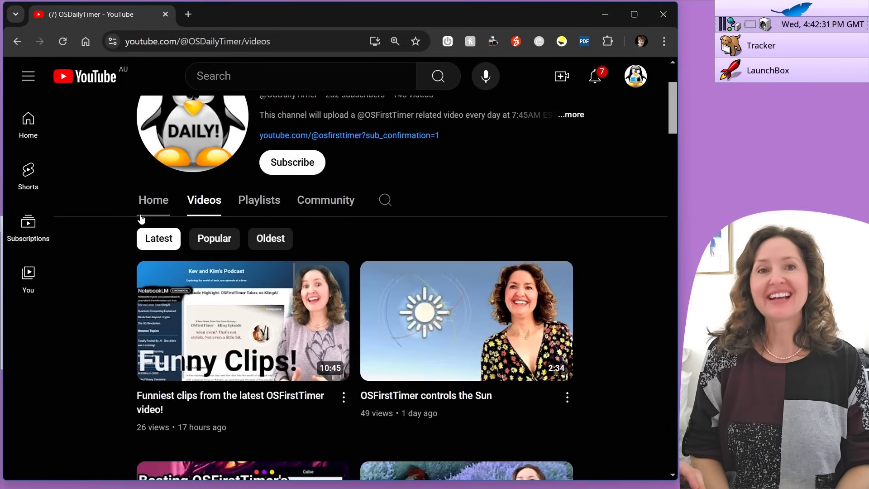
{"action": "scroll", "coordinate": [142, 288], "scroll_direction": "down", "scroll_amount": 7}
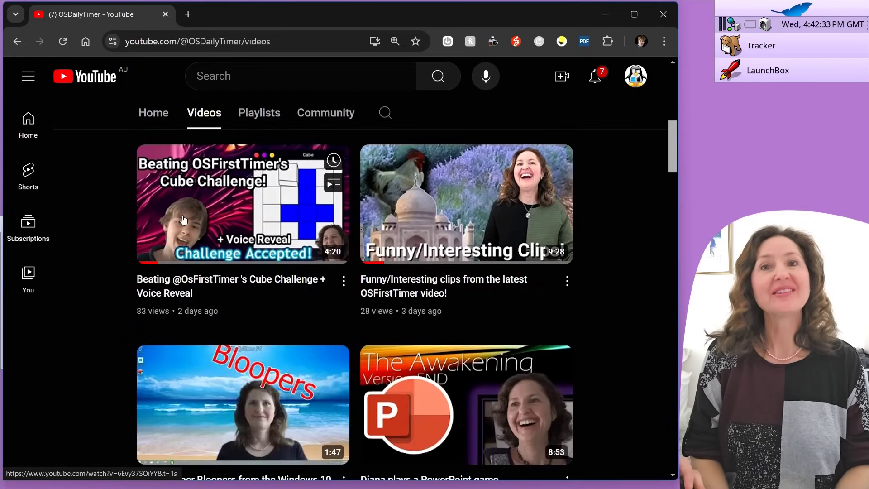
{"action": "left_click", "coordinate": [142, 288]}
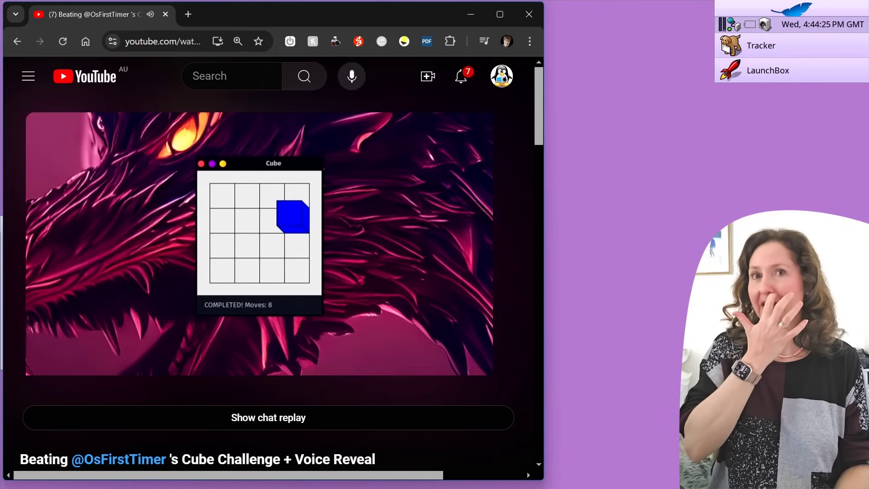
{"action": "key", "text": "k"}
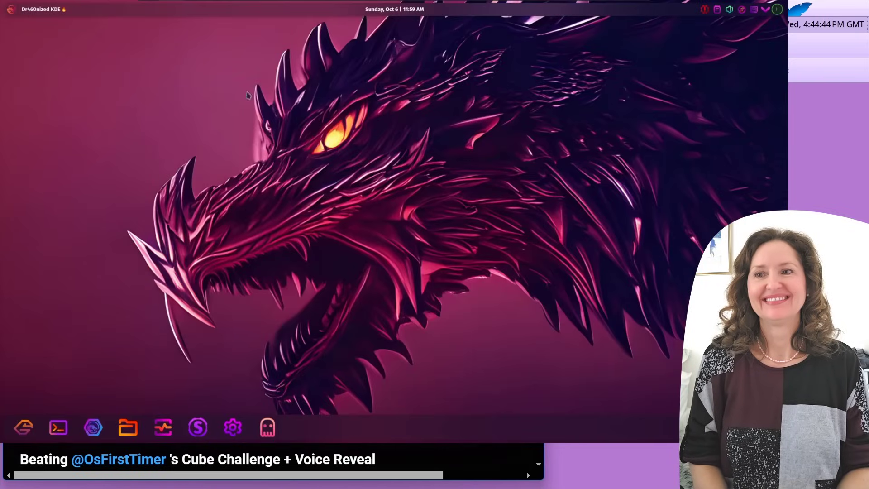
Close the open window and launch the Cube puzzle from the Garuda Linux menu.
{"action": "left_click", "coordinate": [23, 427]}
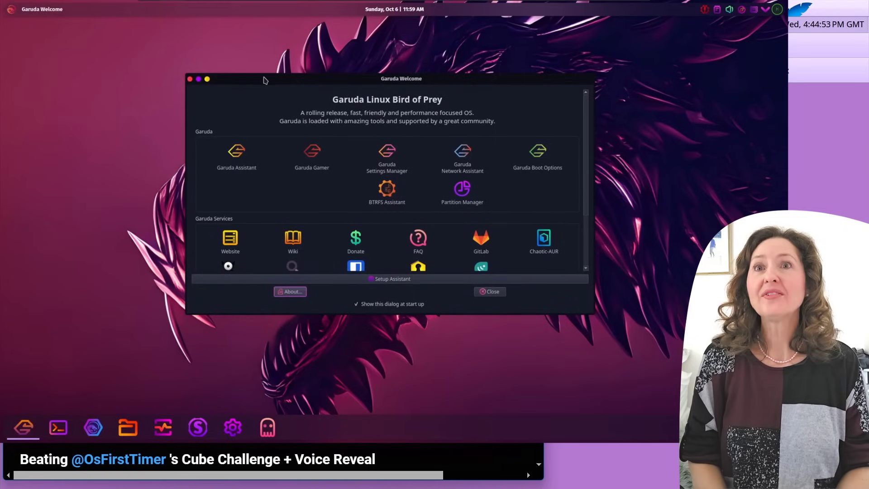
{"action": "key", "text": "alt+F4"}
{"action": "key", "text": "super"}
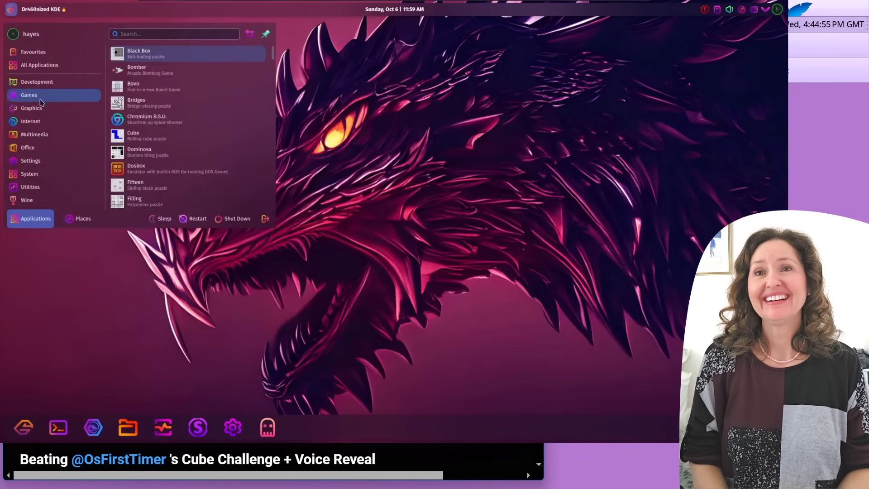
{"action": "left_click", "coordinate": [159, 140]}
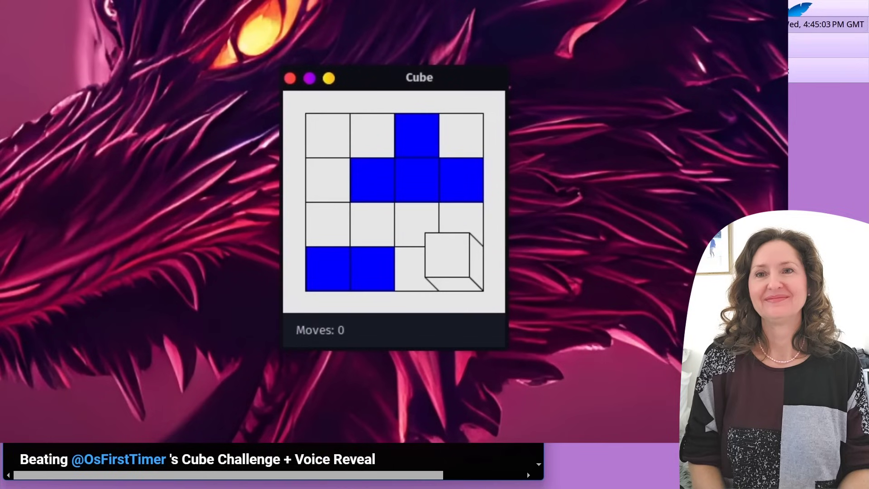
Play the Cube puzzle with a long run of arrow-key moves.
{"action": "key", "text": "Left"}
{"action": "key", "text": "Left"}
{"action": "key", "text": "Left"}
{"action": "key", "text": "Up"}
{"action": "key", "text": "Up"}
{"action": "key", "text": "Up"}
{"action": "key", "text": "Right"}
{"action": "key", "text": "Down"}
{"action": "key", "text": "Right"}
{"action": "key", "text": "Left"}
{"action": "key", "text": "Right"}
{"action": "key", "text": "Up"}
{"action": "key", "text": "Left"}
{"action": "key", "text": "Down"}
{"action": "key", "text": "Up"}
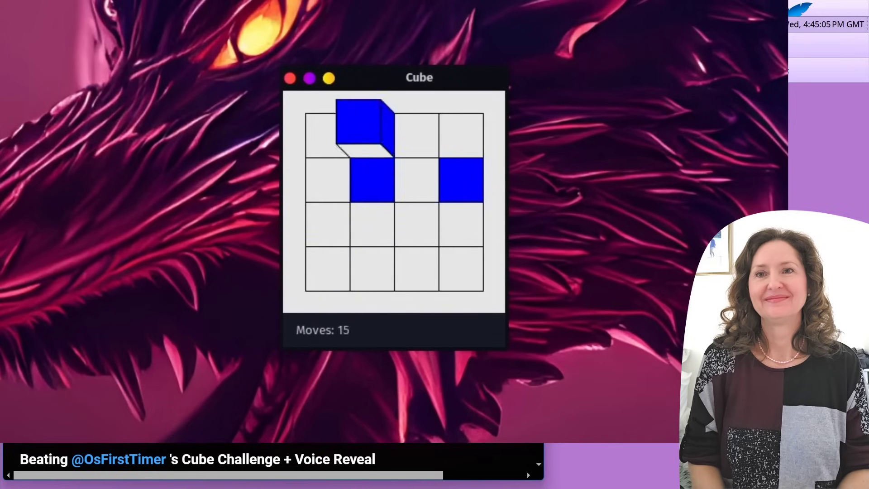
{"action": "key", "text": "Right"}
{"action": "key", "text": "Down"}
{"action": "key", "text": "Right"}
{"action": "key", "text": "Up"}
{"action": "key", "text": "Left"}
{"action": "key", "text": "Up"}
{"action": "key", "text": "Right"}
{"action": "key", "text": "Right"}
{"action": "key", "text": "Down"}
{"action": "key", "text": "Left"}
{"action": "key", "text": "Down"}
{"action": "key", "text": "Right"}
{"action": "key", "text": "Up"}
{"action": "key", "text": "Left"}
{"action": "key", "text": "Up"}
{"action": "key", "text": "Left"}
{"action": "key", "text": "Down"}
{"action": "key", "text": "Right"}
{"action": "key", "text": "Up"}
{"action": "key", "text": "Right"}
{"action": "key", "text": "Down"}
{"action": "key", "text": "Left"}
{"action": "key", "text": "Left"}
{"action": "key", "text": "Up"}
{"action": "key", "text": "Right"}
{"action": "key", "text": "Down"}
{"action": "key", "text": "Right"}
{"action": "key", "text": "Up"}
{"action": "key", "text": "Left"}
{"action": "key", "text": "Up"}
{"action": "key", "text": "Right"}
{"action": "key", "text": "Left"}
{"action": "key", "text": "Down"}
{"action": "key", "text": "Right"}
{"action": "key", "text": "Up"}
{"action": "key", "text": "Left"}
{"action": "key", "text": "Down"}
{"action": "key", "text": "Left"}
{"action": "key", "text": "Up"}
{"action": "key", "text": "Right"}
{"action": "key", "text": "Down"}
{"action": "key", "text": "Right"}
{"action": "key", "text": "Up"}
{"action": "key", "text": "Left"}
{"action": "key", "text": "Left"}
{"action": "key", "text": "Down"}
{"action": "key", "text": "Right"}
{"action": "key", "text": "Up"}
{"action": "key", "text": "Right"}
{"action": "key", "text": "Down"}
{"action": "key", "text": "Left"}
{"action": "key", "text": "Up"}
{"action": "key", "text": "Left"}
{"action": "key", "text": "Down"}
{"action": "key", "text": "Right"}
{"action": "key", "text": "Up"}
{"action": "key", "text": "Right"}
{"action": "key", "text": "Down"}
{"action": "key", "text": "Left"}
{"action": "key", "text": "Up"}
{"action": "key", "text": "Right"}
{"action": "key", "text": "Up"}
{"action": "key", "text": "Left"}
{"action": "key", "text": "Down"}
{"action": "key", "text": "Right"}
{"action": "key", "text": "Down"}
{"action": "key", "text": "Left"}
{"action": "key", "text": "Up"}
{"action": "key", "text": "Right"}
{"action": "key", "text": "Up"}
{"action": "key", "text": "Left"}
{"action": "key", "text": "Down"}
{"action": "key", "text": "Left"}
{"action": "key", "text": "Up"}
{"action": "key", "text": "Right"}
{"action": "key", "text": "Down"}
{"action": "key", "text": "Right"}
{"action": "key", "text": "Up"}
{"action": "key", "text": "Left"}
{"action": "key", "text": "Down"}
{"action": "key", "text": "Up"}
{"action": "key", "text": "Right"}
{"action": "key", "text": "Down"}
{"action": "key", "text": "Left"}
{"action": "key", "text": "Up"}
{"action": "key", "text": "Left"}
{"action": "key", "text": "Down"}
{"action": "key", "text": "Right"}
{"action": "key", "text": "Up"}
{"action": "key", "text": "Right"}
{"action": "key", "text": "Down"}
{"action": "key", "text": "Left"}
{"action": "key", "text": "Down"}
{"action": "key", "text": "Right"}
{"action": "key", "text": "Up"}
{"action": "key", "text": "Left"}
{"action": "key", "text": "Up"}
{"action": "key", "text": "Right"}
{"action": "key", "text": "Down"}
{"action": "key", "text": "Left"}
{"action": "key", "text": "Up"}
{"action": "key", "text": "Left"}
{"action": "key", "text": "Down"}
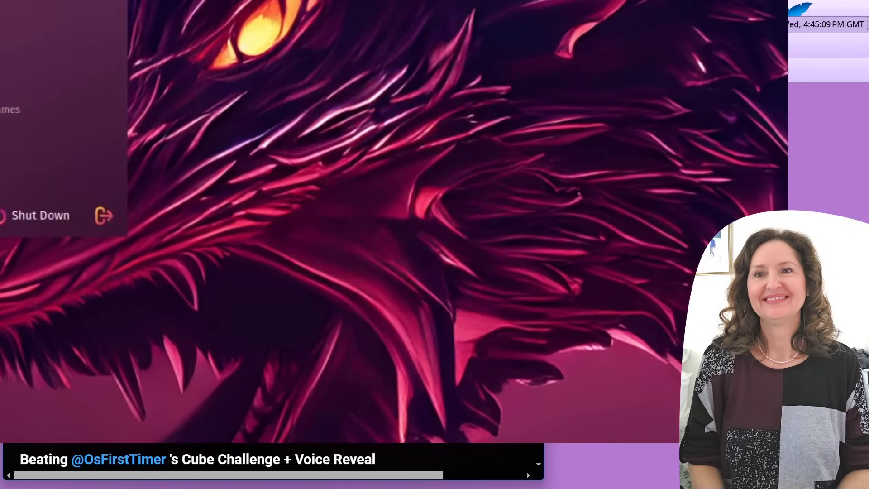
{"action": "key", "text": "Down"}
{"action": "key", "text": "Down"}
{"action": "key", "text": "Right"}
{"action": "key", "text": "Up"}
{"action": "key", "text": "Up"}
{"action": "key", "text": "Right"}
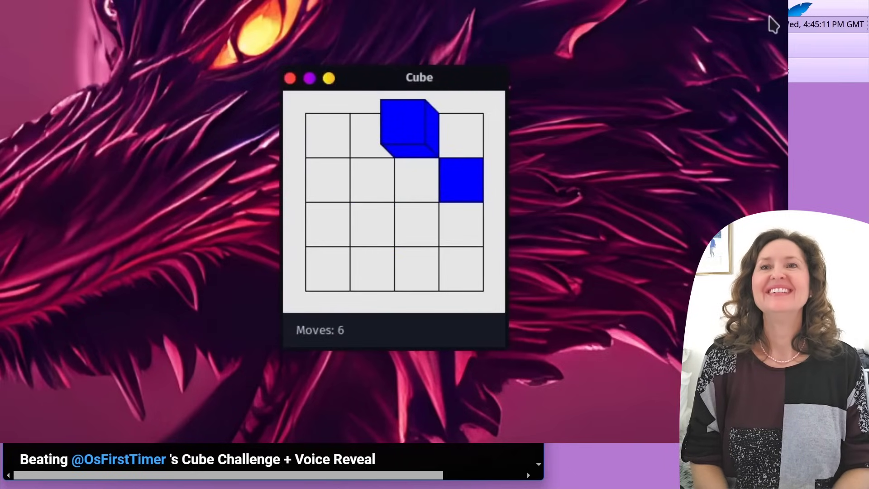
{"action": "key", "text": "Right"}
{"action": "key", "text": "Down"}
{"action": "key", "text": "Left"}
{"action": "key", "text": "Up"}
{"action": "key", "text": "Right"}
{"action": "key", "text": "Down"}
{"action": "key", "text": "Up"}
{"action": "key", "text": "Left"}
{"action": "key", "text": "Down"}
{"action": "key", "text": "Right"}
{"action": "key", "text": "Up"}
{"action": "key", "text": "Left"}
{"action": "key", "text": "Right"}
{"action": "key", "text": "Left"}
{"action": "key", "text": "Down"}
{"action": "key", "text": "Right"}
{"action": "key", "text": "Up"}
{"action": "key", "text": "Left"}
{"action": "key", "text": "Right"}
{"action": "key", "text": "Left"}
{"action": "key", "text": "Down"}
{"action": "key", "text": "Right"}
{"action": "key", "text": "Up"}
{"action": "key", "text": "Left"}
{"action": "key", "text": "Down"}
{"action": "key", "text": "Right"}
{"action": "key", "text": "Up"}
{"action": "key", "text": "Left"}
{"action": "key", "text": "Down"}
{"action": "key", "text": "Right"}
{"action": "key", "text": "Up"}
{"action": "key", "text": "Right"}
{"action": "key", "text": "Up"}
{"action": "key", "text": "Left"}
{"action": "key", "text": "Down"}
{"action": "key", "text": "Right"}
{"action": "key", "text": "Up"}
{"action": "key", "text": "Left"}
{"action": "key", "text": "Down"}
{"action": "key", "text": "Left"}
{"action": "key", "text": "Up"}
{"action": "key", "text": "Right"}
{"action": "key", "text": "Down"}
{"action": "key", "text": "Left"}
{"action": "key", "text": "Up"}
{"action": "key", "text": "Left"}
{"action": "key", "text": "Down"}
{"action": "key", "text": "Right"}
{"action": "key", "text": "Up"}
{"action": "key", "text": "Left"}
{"action": "key", "text": "Down"}
{"action": "key", "text": "Left"}
{"action": "key", "text": "Up"}
{"action": "key", "text": "Right"}
{"action": "key", "text": "Down"}
{"action": "key", "text": "Left"}
{"action": "key", "text": "Up"}
{"action": "key", "text": "Right"}
{"action": "key", "text": "Down"}
{"action": "key", "text": "Left"}
{"action": "key", "text": "Up"}
{"action": "key", "text": "Left"}
{"action": "key", "text": "Down"}
{"action": "key", "text": "Right"}
{"action": "key", "text": "Down"}
{"action": "key", "text": "Left"}
{"action": "key", "text": "Up"}
{"action": "key", "text": "Right"}
{"action": "key", "text": "Down"}
{"action": "key", "text": "Left"}
{"action": "key", "text": "Up"}
{"action": "key", "text": "Right"}
{"action": "key", "text": "Down"}
{"action": "key", "text": "Left"}
{"action": "key", "text": "Up"}
{"action": "key", "text": "Right"}
{"action": "key", "text": "Down"}
{"action": "key", "text": "Left"}
{"action": "key", "text": "Up"}
{"action": "key", "text": "Right"}
{"action": "key", "text": "Down"}
{"action": "key", "text": "Left"}
{"action": "key", "text": "Up"}
{"action": "key", "text": "Right"}
{"action": "key", "text": "Down"}
{"action": "key", "text": "Left"}
{"action": "key", "text": "Up"}
{"action": "key", "text": "Right"}
{"action": "key", "text": "Down"}
{"action": "key", "text": "Left"}
{"action": "key", "text": "Up"}
{"action": "key", "text": "Right"}
{"action": "key", "text": "Down"}
{"action": "key", "text": "Left"}
{"action": "key", "text": "Up"}
{"action": "key", "text": "Right"}
{"action": "key", "text": "Down"}
{"action": "key", "text": "Left"}
{"action": "key", "text": "Up"}
{"action": "key", "text": "Right"}
{"action": "key", "text": "Down"}
{"action": "key", "text": "Left"}
{"action": "key", "text": "Up"}
{"action": "key", "text": "Right"}
{"action": "key", "text": "Down"}
{"action": "key", "text": "Left"}
{"action": "key", "text": "Up"}
{"action": "key", "text": "Right"}
{"action": "key", "text": "Down"}
{"action": "key", "text": "Left"}
{"action": "key", "text": "Up"}
{"action": "key", "text": "Right"}
{"action": "key", "text": "Down"}
{"action": "key", "text": "Left"}
{"action": "key", "text": "Up"}
{"action": "key", "text": "Right"}
{"action": "key", "text": "Down"}
{"action": "key", "text": "Left"}
{"action": "key", "text": "Up"}
{"action": "key", "text": "Right"}
{"action": "key", "text": "Down"}
{"action": "key", "text": "Left"}
{"action": "key", "text": "Up"}
{"action": "key", "text": "Right"}
{"action": "key", "text": "Down"}
{"action": "key", "text": "Left"}
{"action": "key", "text": "Up"}
{"action": "key", "text": "Right"}
{"action": "key", "text": "Down"}
{"action": "key", "text": "Left"}
{"action": "key", "text": "Up"}
{"action": "key", "text": "Right"}
{"action": "key", "text": "Down"}
{"action": "key", "text": "Left"}
{"action": "key", "text": "Up"}
{"action": "key", "text": "Right"}
{"action": "key", "text": "Down"}
{"action": "key", "text": "Left"}
{"action": "key", "text": "Up"}
{"action": "key", "text": "Right"}
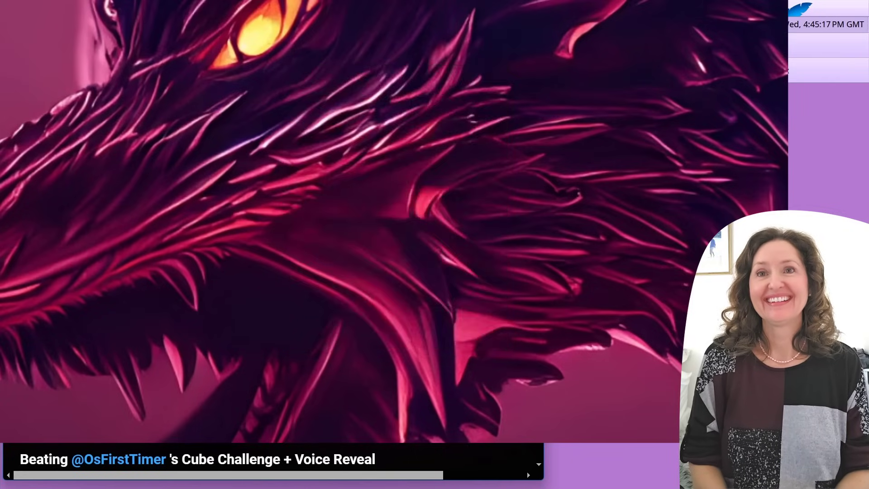
{"action": "key", "text": "Right"}
{"action": "key", "text": "Down"}
{"action": "key", "text": "Left"}
{"action": "key", "text": "Up"}
{"action": "key", "text": "Right"}
{"action": "key", "text": "Down"}
{"action": "key", "text": "Left"}
{"action": "key", "text": "Up"}
{"action": "key", "text": "Right"}
{"action": "key", "text": "Down"}
{"action": "key", "text": "Left"}
{"action": "key", "text": "Up"}
{"action": "key", "text": "Left"}
{"action": "key", "text": "Down"}
{"action": "key", "text": "Up"}
{"action": "key", "text": "Right"}
{"action": "key", "text": "Down"}
{"action": "key", "text": "Left"}
{"action": "key", "text": "Up"}
{"action": "key", "text": "Right"}
{"action": "key", "text": "Up"}
{"action": "key", "text": "Left"}
{"action": "key", "text": "Down"}
{"action": "key", "text": "Right"}
{"action": "key", "text": "Right"}
{"action": "key", "text": "Left"}
{"action": "key", "text": "Right"}
{"action": "key", "text": "Up"}
{"action": "key", "text": "Left"}
{"action": "key", "text": "Down"}
{"action": "key", "text": "Down"}
{"action": "key", "text": "Left"}
{"action": "key", "text": "Up"}
{"action": "key", "text": "Right"}
{"action": "key", "text": "Down"}
{"action": "key", "text": "Left"}
{"action": "key", "text": "Up"}
{"action": "key", "text": "Right"}
{"action": "key", "text": "Right"}
{"action": "key", "text": "Down"}
{"action": "key", "text": "Up"}
{"action": "key", "text": "Up"}
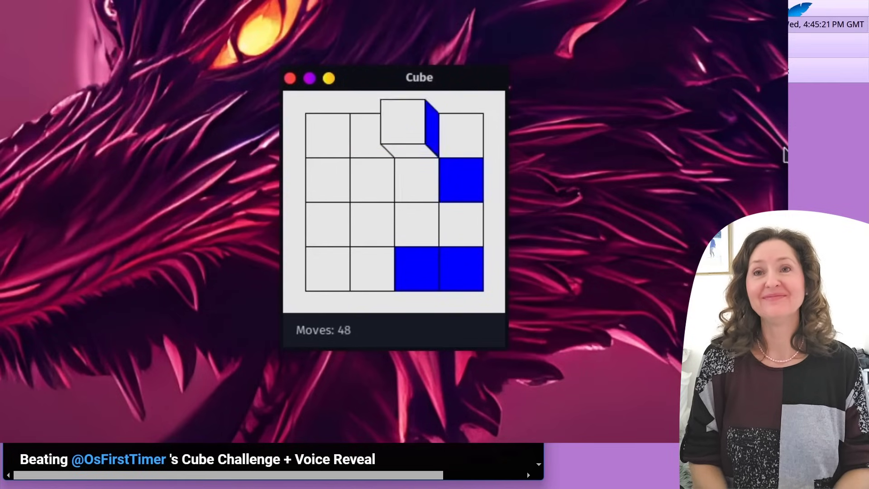
{"action": "key", "text": "Down"}
{"action": "key", "text": "Left"}
{"action": "key", "text": "Left"}
{"action": "key", "text": "Right"}
{"action": "key", "text": "Right"}
{"action": "key", "text": "Left"}
{"action": "key", "text": "Right"}
{"action": "key", "text": "Left"}
{"action": "key", "text": "Right"}
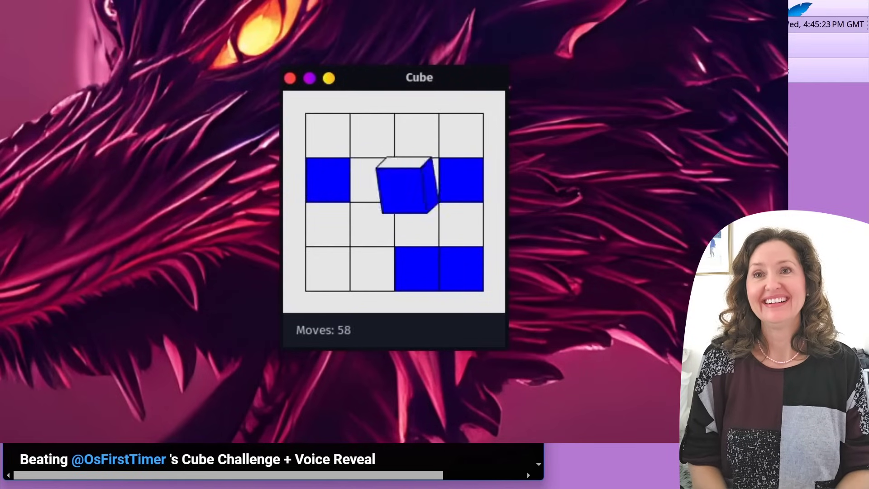
{"action": "key", "text": "Up"}
{"action": "key", "text": "Down"}
{"action": "key", "text": "Up"}
{"action": "key", "text": "Down"}
{"action": "key", "text": "Up"}
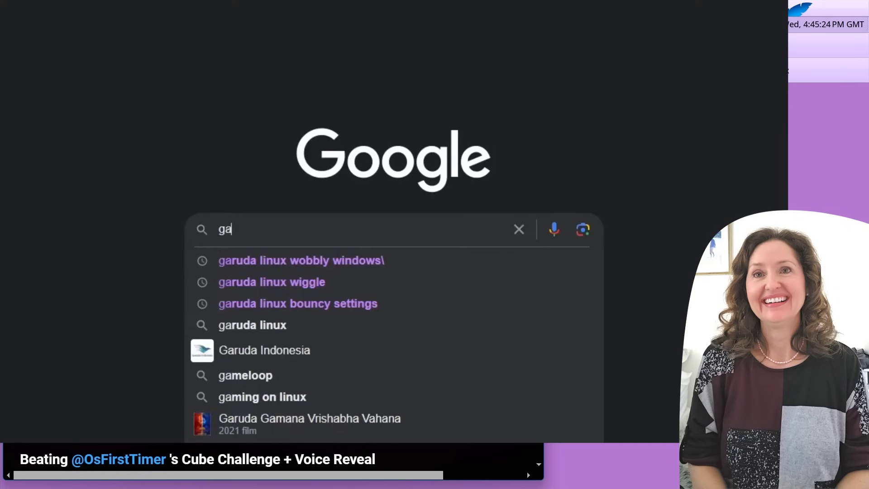
Type 'ruda linux' and 'rolling cube pzz', then scroll down the page.
{"action": "type", "text": "ruda linux"}
{"action": "type", "text": "rolling cube"}
{"action": "type", "text": " pzz"}
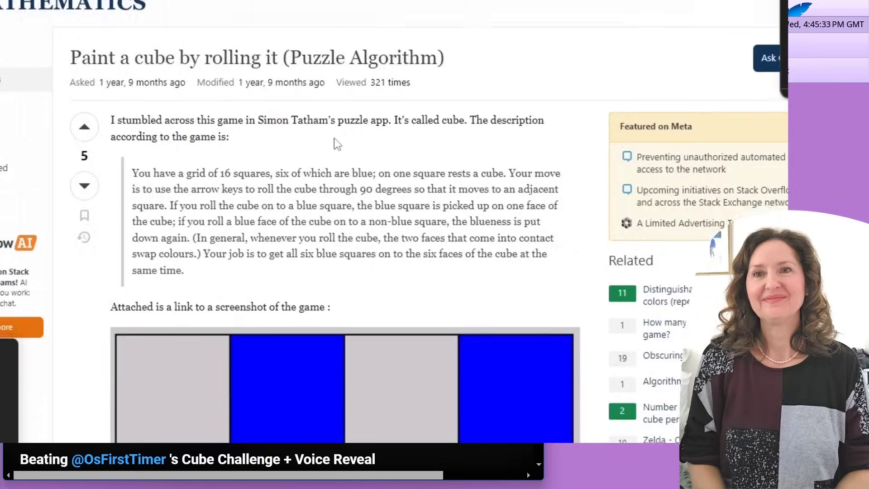
{"action": "scroll", "coordinate": [338, 144], "scroll_direction": "down", "scroll_amount": 10}
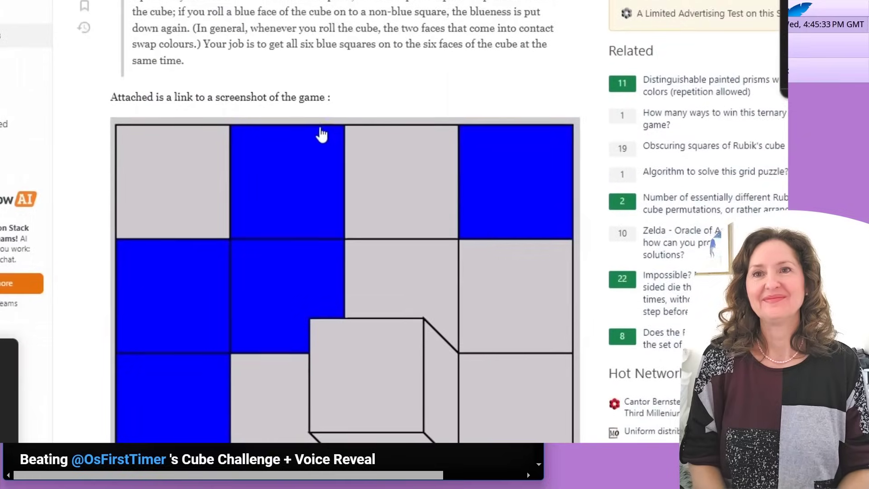
{"action": "scroll", "coordinate": [248, 281], "scroll_direction": "down", "scroll_amount": 10}
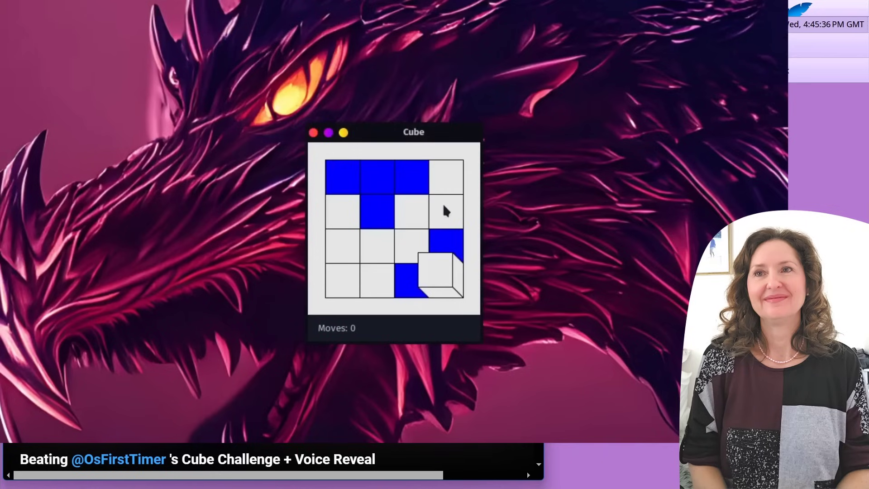
Follow the Cube puzzle with arrow-key moves until it reads 'COMPLETED! Moves: 89'.
{"action": "key", "text": "Up"}
{"action": "key", "text": "Left"}
{"action": "key", "text": "Left"}
{"action": "key", "text": "Left"}
{"action": "key", "text": "Down"}
{"action": "key", "text": "Up"}
{"action": "key", "text": "Right"}
{"action": "key", "text": "Right"}
{"action": "key", "text": "Right"}
{"action": "key", "text": "Up"}
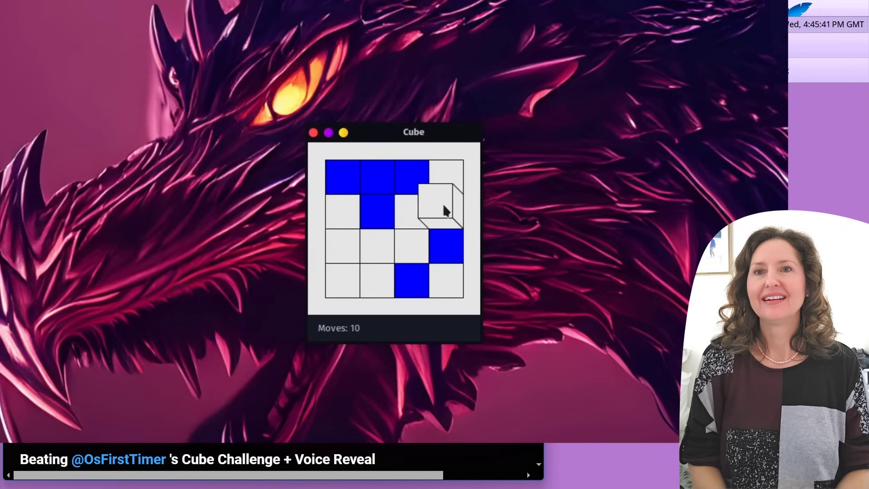
{"action": "key", "text": "Left"}
{"action": "key", "text": "Down"}
{"action": "key", "text": "Right"}
{"action": "key", "text": "Left"}
{"action": "key", "text": "Left"}
{"action": "key", "text": "Left"}
{"action": "key", "text": "Down"}
{"action": "key", "text": "Right"}
{"action": "key", "text": "Left"}
{"action": "key", "text": "Up"}
{"action": "key", "text": "Right"}
{"action": "key", "text": "Right"}
{"action": "key", "text": "Right"}
{"action": "key", "text": "Up"}
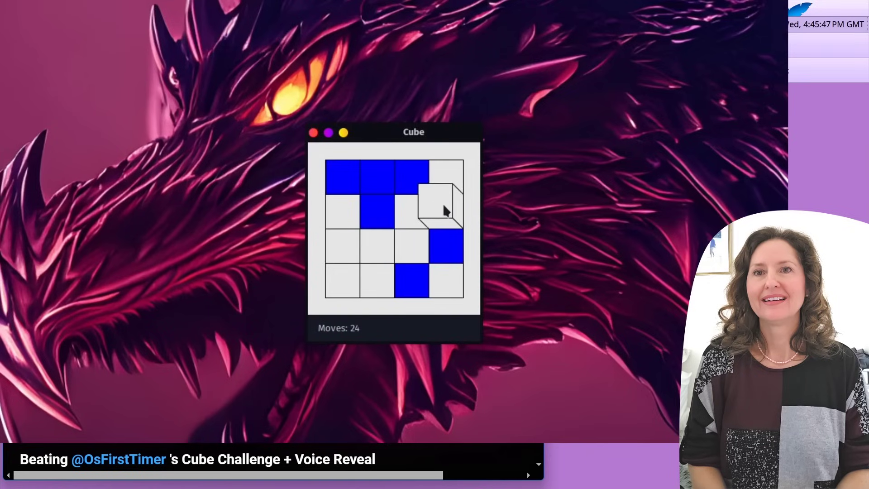
{"action": "key", "text": "Left"}
{"action": "key", "text": "Down"}
{"action": "key", "text": "Down"}
{"action": "key", "text": "Left"}
{"action": "key", "text": "Right"}
{"action": "key", "text": "Left"}
{"action": "key", "text": "Left"}
{"action": "key", "text": "Right"}
{"action": "key", "text": "Right"}
{"action": "key", "text": "Right"}
{"action": "key", "text": "Up"}
{"action": "key", "text": "Down"}
{"action": "key", "text": "Up"}
{"action": "key", "text": "Left"}
{"action": "key", "text": "Up"}
{"action": "key", "text": "Down"}
{"action": "key", "text": "Left"}
{"action": "key", "text": "Left"}
{"action": "key", "text": "Down"}
{"action": "key", "text": "Up"}
{"action": "key", "text": "Down"}
{"action": "key", "text": "Right"}
{"action": "key", "text": "Left"}
{"action": "key", "text": "Right"}
{"action": "key", "text": "Up"}
{"action": "key", "text": "Right"}
{"action": "key", "text": "Right"}
{"action": "key", "text": "Up"}
{"action": "key", "text": "Left"}
{"action": "key", "text": "Down"}
{"action": "key", "text": "Left"}
{"action": "key", "text": "Right"}
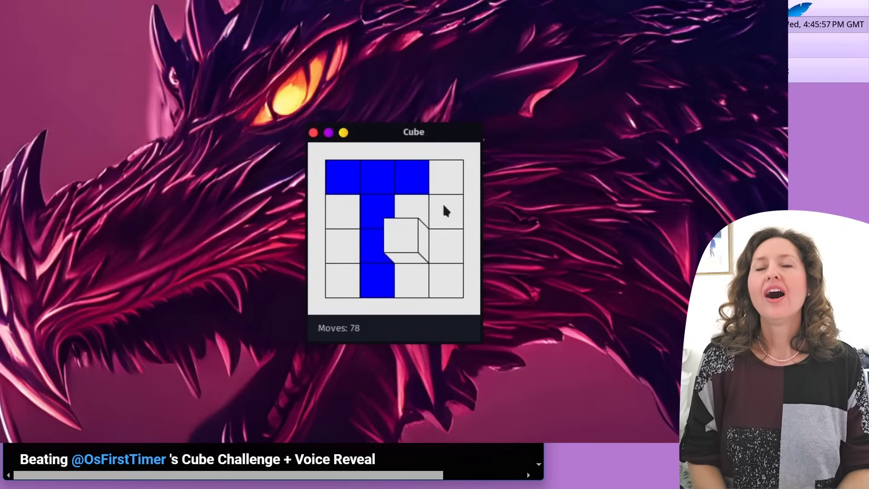
{"action": "key", "text": "Right"}
{"action": "key", "text": "Left"}
{"action": "key", "text": "Down"}
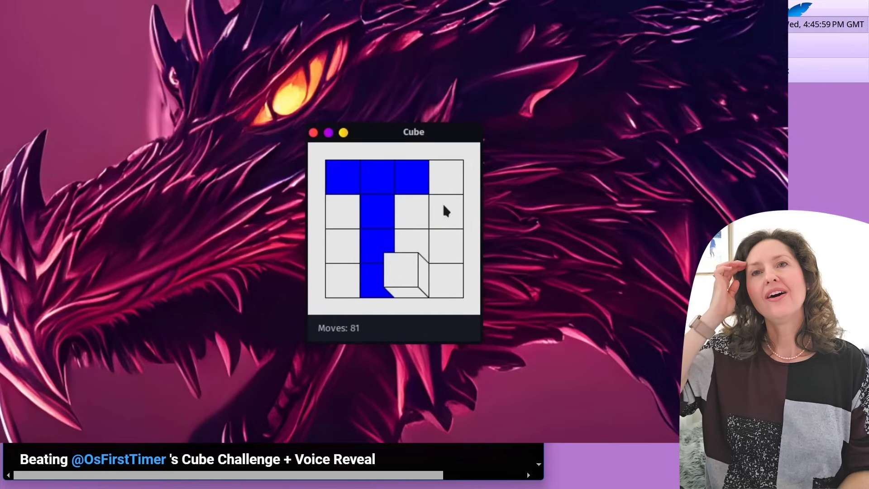
{"action": "key", "text": "Left"}
{"action": "key", "text": "Up"}
{"action": "key", "text": "Up"}
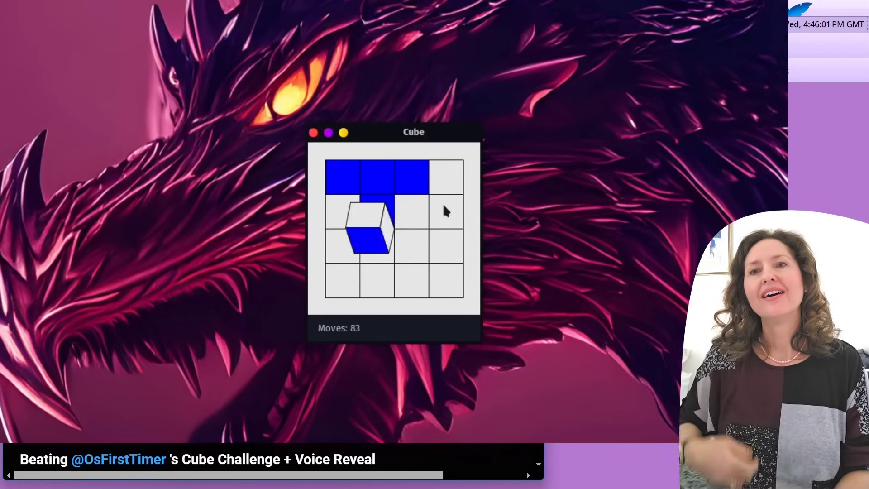
{"action": "key", "text": "Up"}
{"action": "key", "text": "Left"}
{"action": "key", "text": "Right"}
{"action": "key", "text": "Right"}
{"action": "key", "text": "Left"}
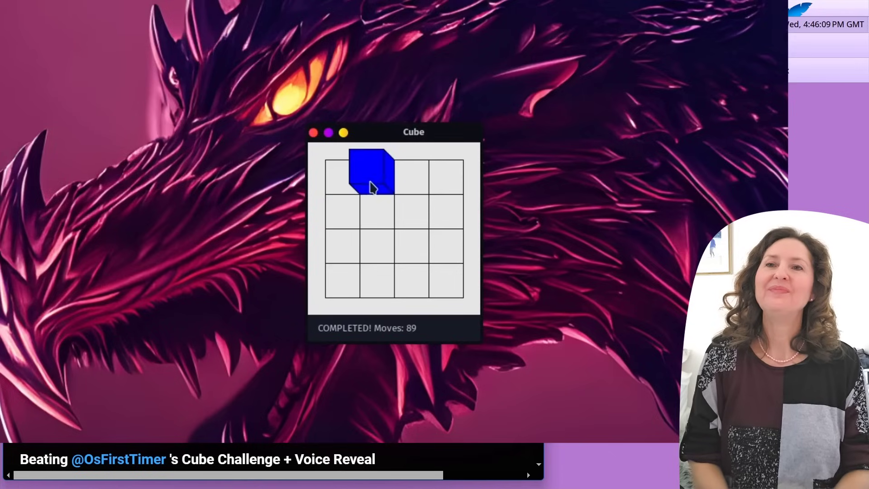
Follow the second Cube puzzle with arrow-key moves until it is solved in 26 moves.
{"action": "left_click", "coordinate": [313, 132]}
{"action": "key", "text": "Right"}
{"action": "key", "text": "Left"}
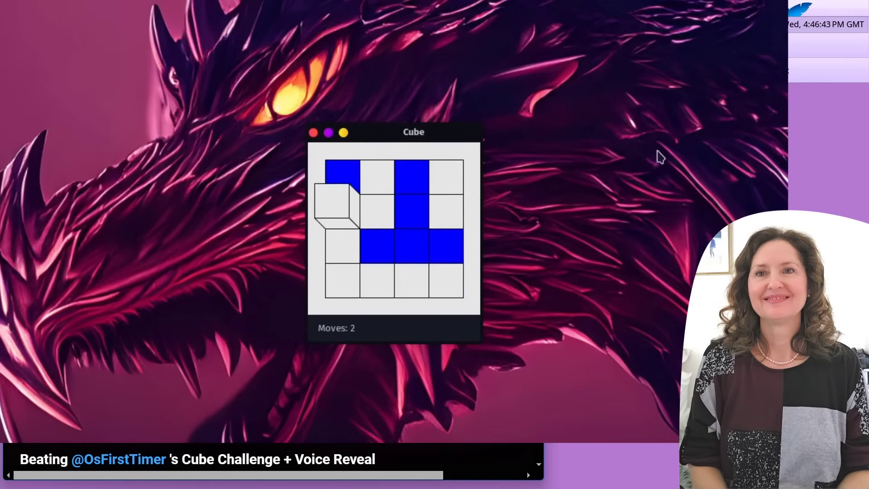
{"action": "key", "text": "Right"}
{"action": "key", "text": "Up"}
{"action": "key", "text": "Left"}
{"action": "key", "text": "Down"}
{"action": "key", "text": "Down"}
{"action": "key", "text": "Down"}
{"action": "key", "text": "Right"}
{"action": "key", "text": "Left"}
{"action": "key", "text": "Up"}
{"action": "key", "text": "Right"}
{"action": "key", "text": "Down"}
{"action": "key", "text": "Right"}
{"action": "key", "text": "Left"}
{"action": "key", "text": "Up"}
{"action": "key", "text": "Up"}
{"action": "key", "text": "Up"}
{"action": "key", "text": "Right"}
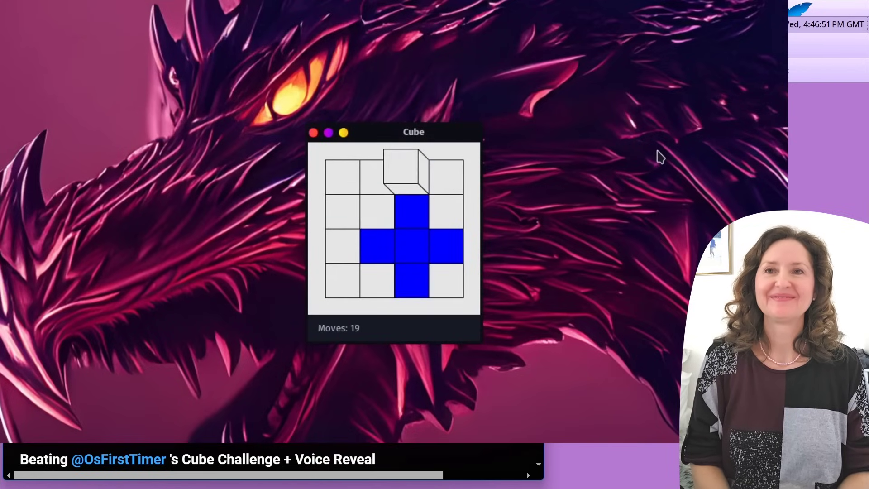
{"action": "key", "text": "Down"}
{"action": "key", "text": "Down"}
{"action": "key", "text": "Left"}
{"action": "key", "text": "Right"}
{"action": "key", "text": "Right"}
{"action": "key", "text": "Left"}
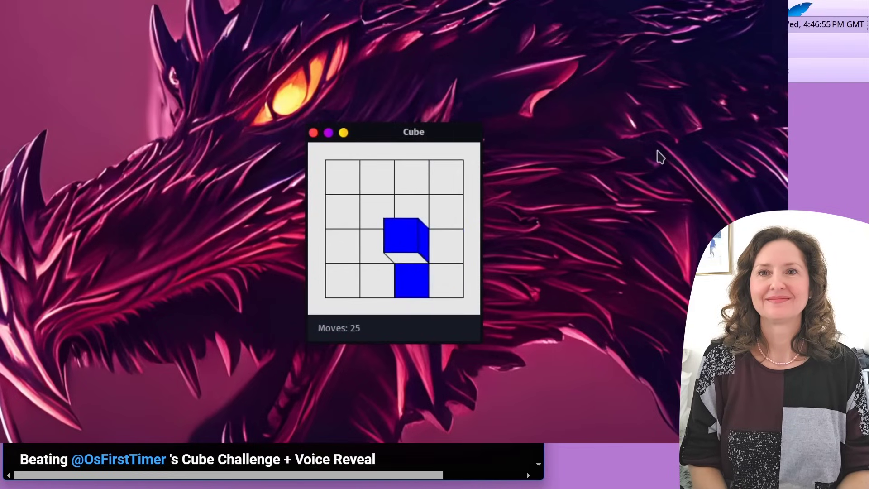
{"action": "key", "text": "Down"}
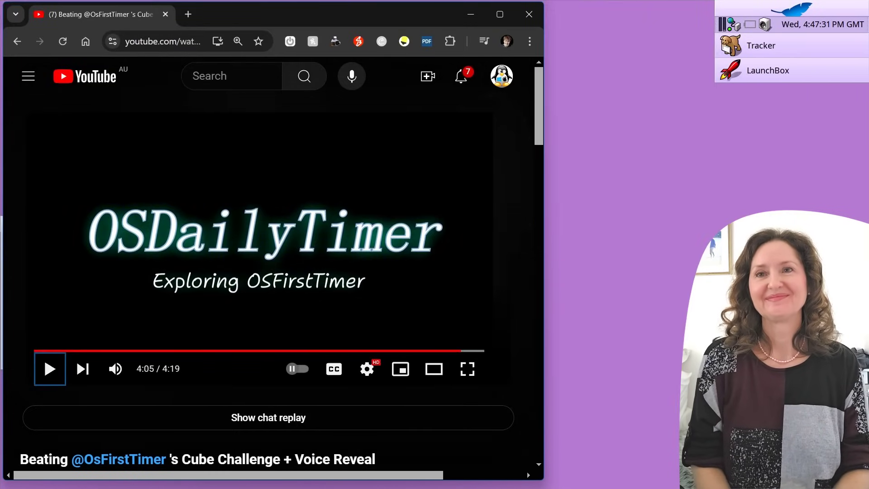
Resume the paused video and pause it again at 4:12.
{"action": "left_click", "coordinate": [271, 232]}
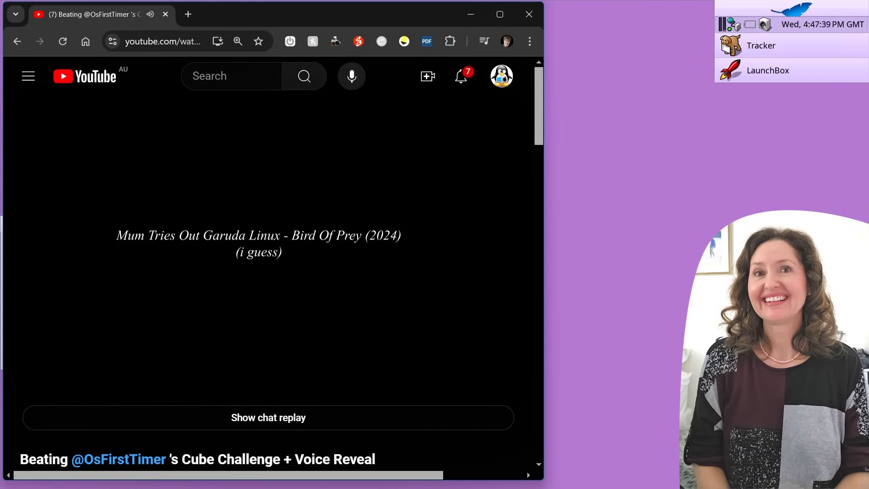
{"action": "key", "text": "space"}
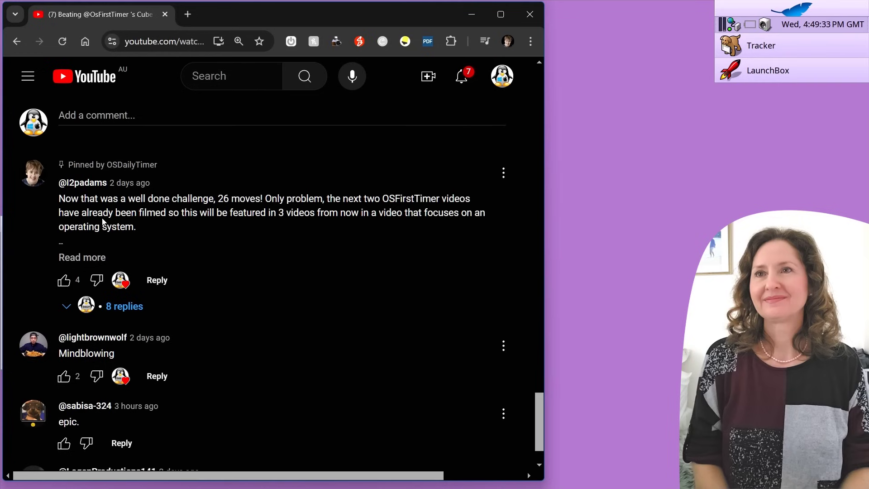
Expand the pinned comment, highlight its phrase about the challenge reward, then clear the selection.
{"action": "left_click", "coordinate": [82, 257]}
{"action": "left_click_drag", "start_coordinate": [72, 253], "coordinate": [284, 268]}
{"action": "left_click_drag", "start_coordinate": [346, 283], "coordinate": [376, 271]}
{"action": "left_click", "coordinate": [378, 269]}
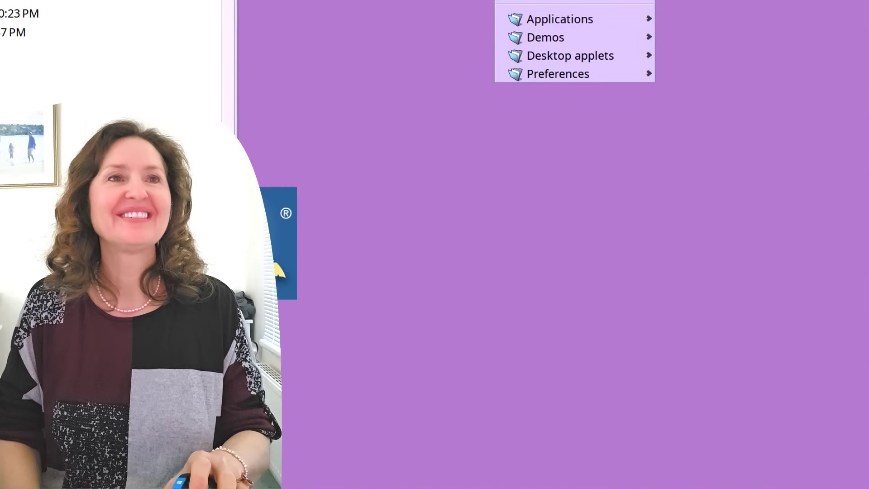
Browse the Applications, Demos, Desktop applets and Preferences submenus, ending on Demos.
{"action": "mouse_move", "coordinate": [633, 20]}
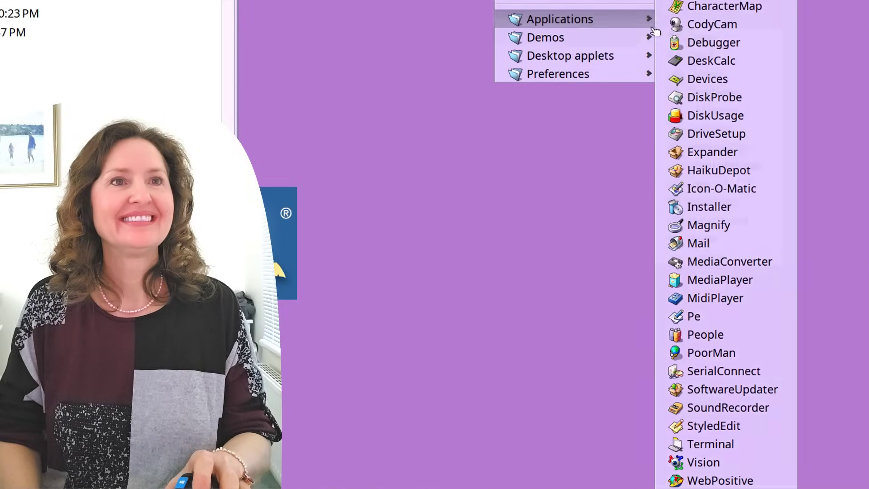
{"action": "mouse_move", "coordinate": [646, 36]}
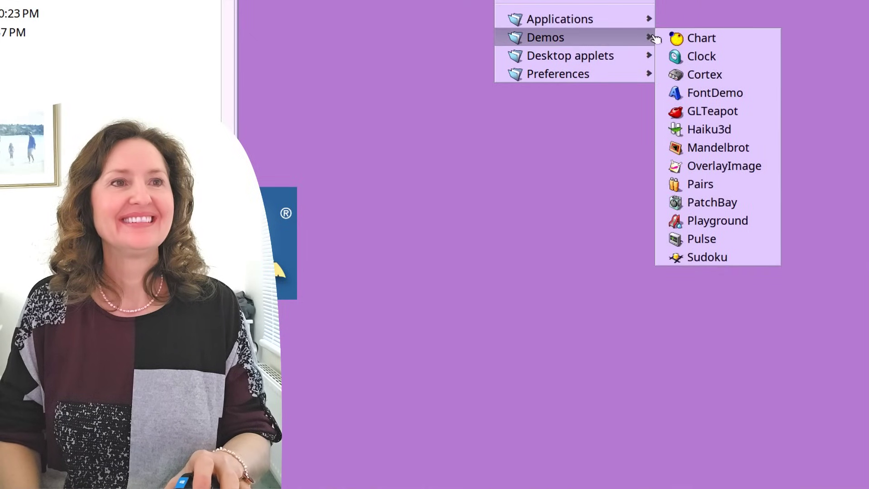
{"action": "mouse_move", "coordinate": [618, 56]}
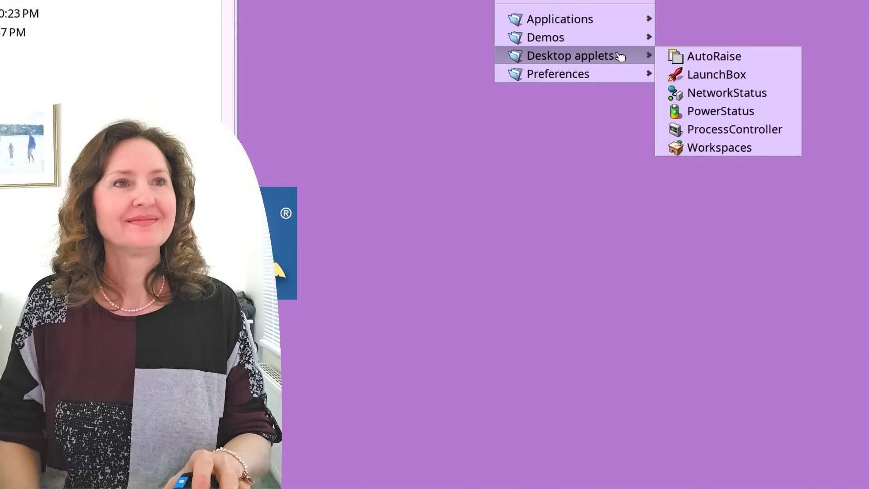
{"action": "mouse_move", "coordinate": [611, 71]}
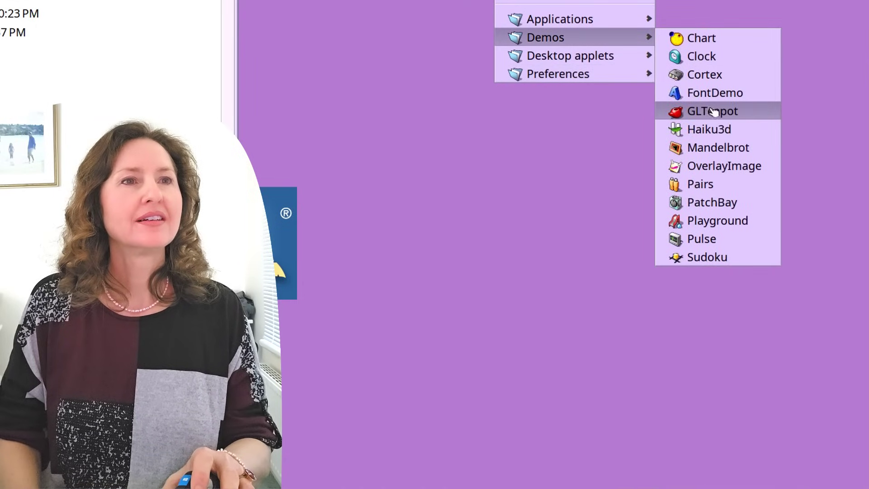
Launch Pairs and match the drawer and keyboard-keys card pairs.
{"action": "left_click", "coordinate": [700, 185]}
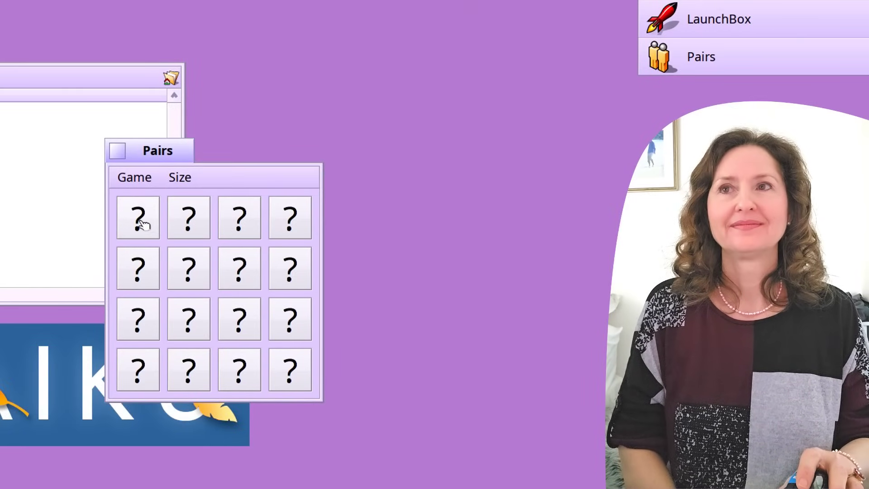
{"action": "left_click", "coordinate": [143, 224]}
{"action": "left_click", "coordinate": [278, 376]}
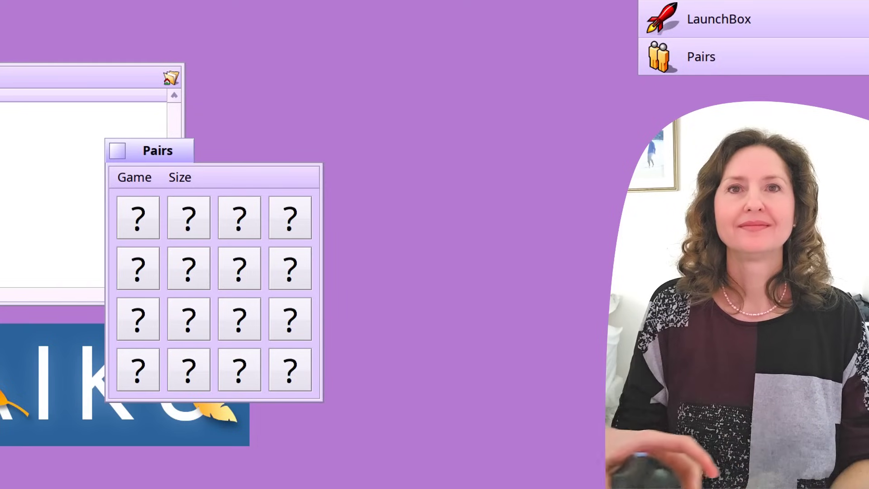
{"action": "left_click", "coordinate": [149, 385]}
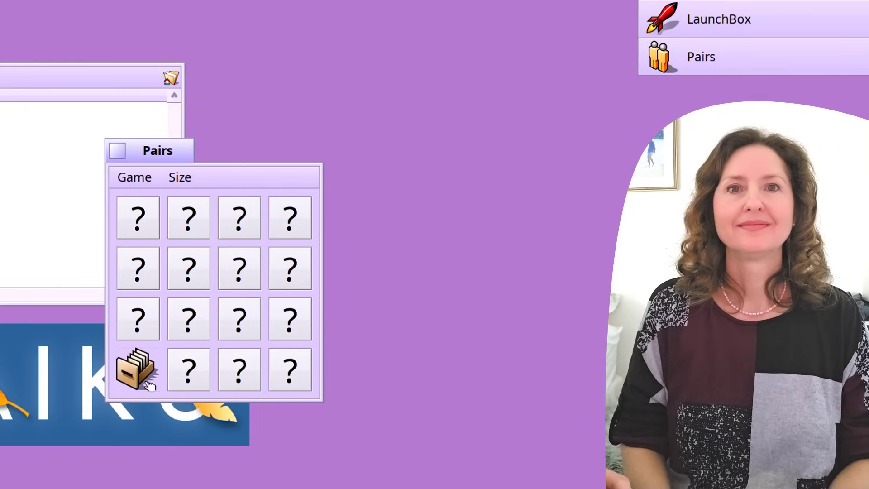
{"action": "left_click", "coordinate": [121, 223]}
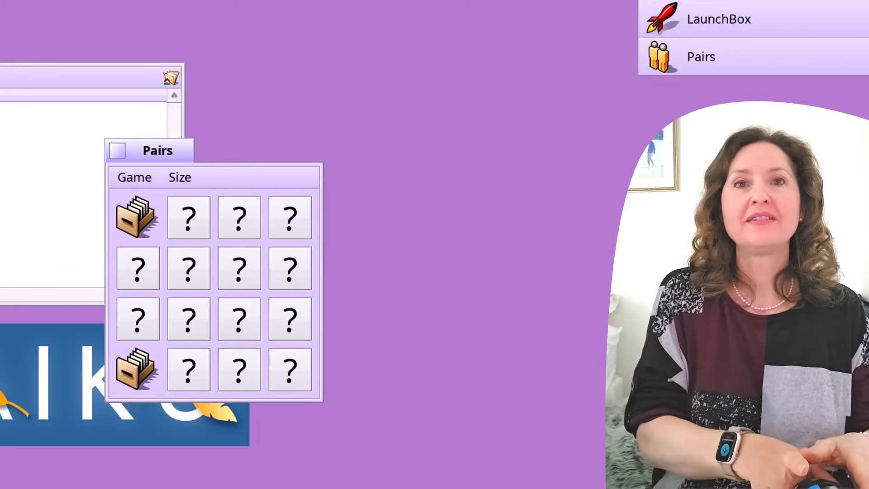
{"action": "left_click", "coordinate": [198, 217]}
{"action": "left_click", "coordinate": [203, 266]}
{"action": "left_click", "coordinate": [136, 317]}
{"action": "left_click", "coordinate": [131, 272]}
{"action": "left_click", "coordinate": [187, 233]}
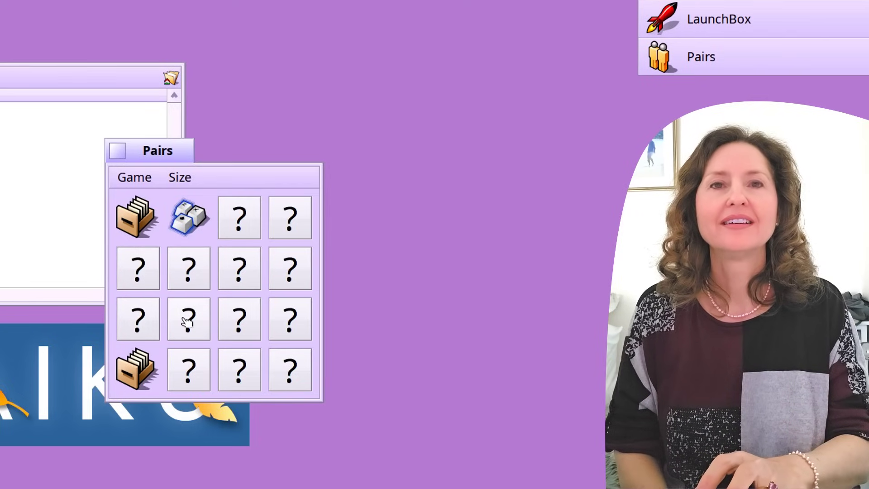
{"action": "left_click", "coordinate": [242, 327]}
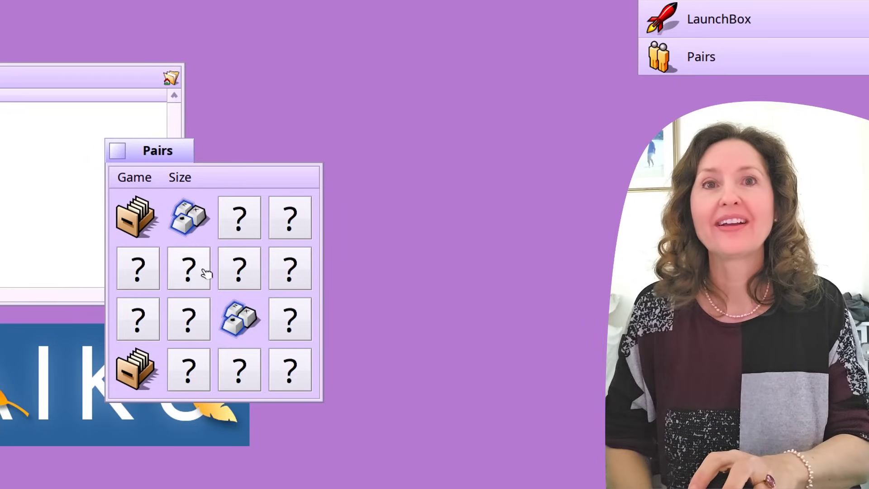
Match the pencil and printer card pairs.
{"action": "left_click", "coordinate": [187, 265]}
{"action": "left_click", "coordinate": [137, 312]}
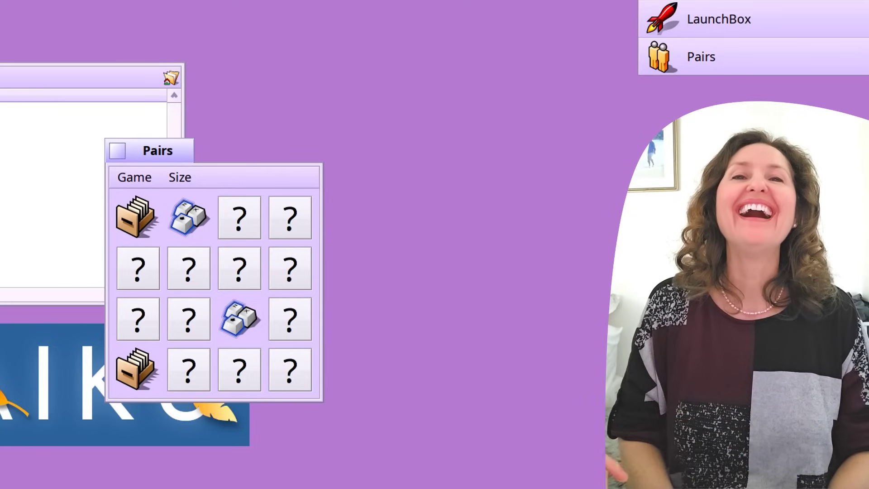
{"action": "left_click", "coordinate": [129, 268]}
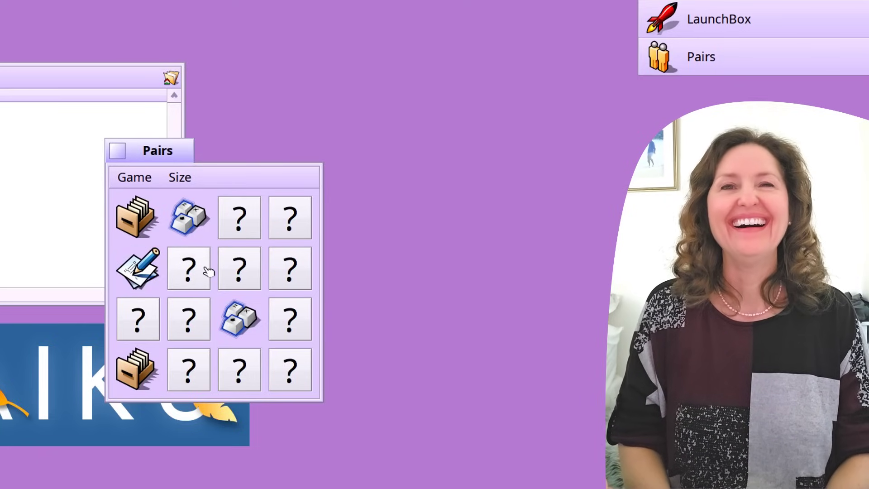
{"action": "left_click", "coordinate": [209, 272]}
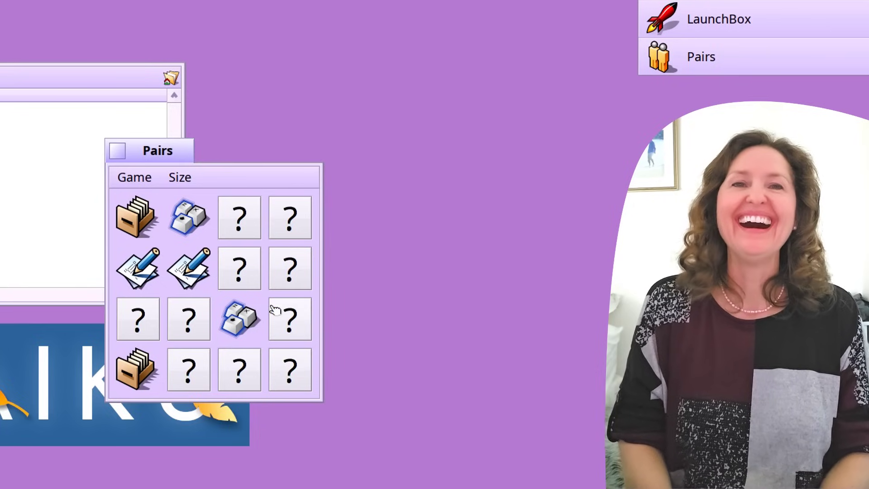
{"action": "left_click", "coordinate": [292, 271]}
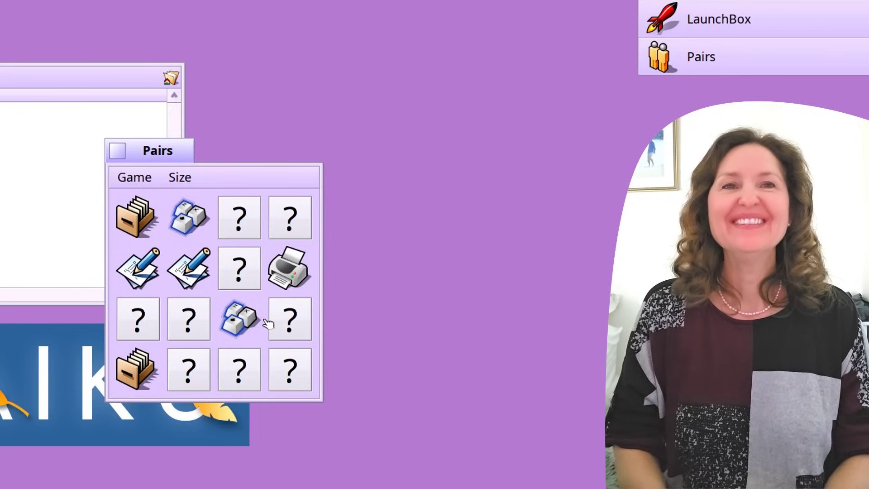
{"action": "left_click", "coordinate": [248, 367]}
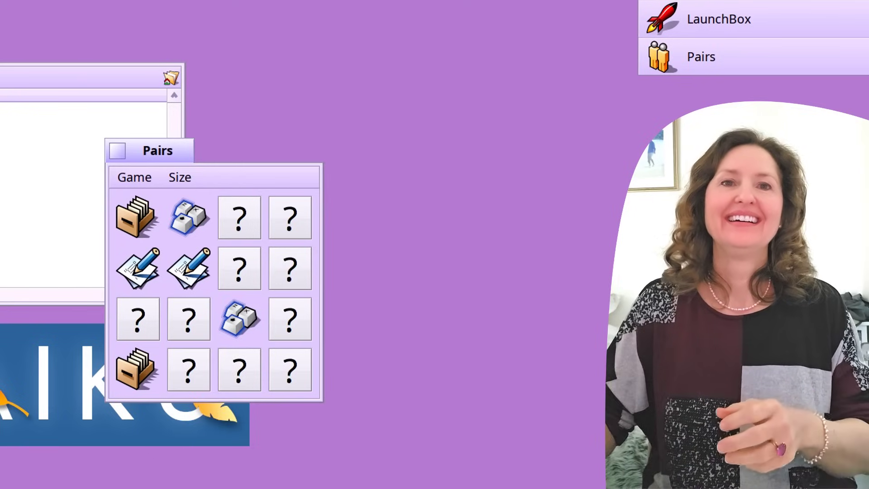
{"action": "left_click", "coordinate": [290, 375]}
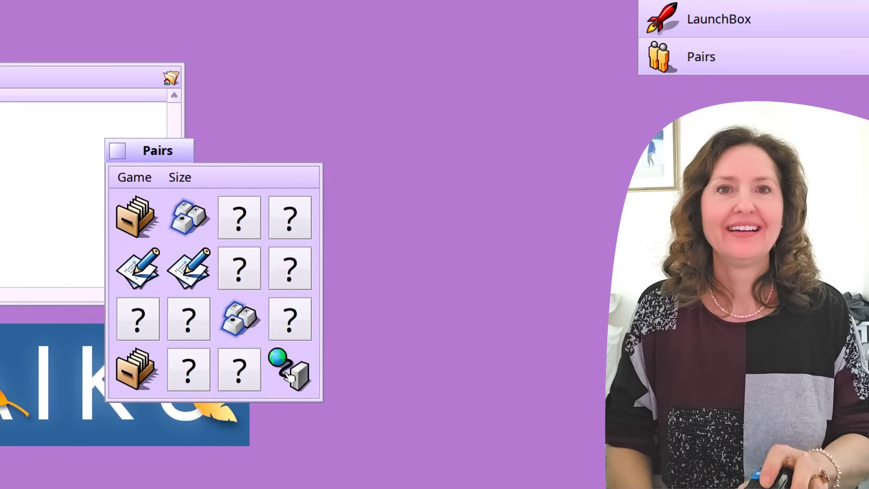
{"action": "left_click", "coordinate": [154, 322]}
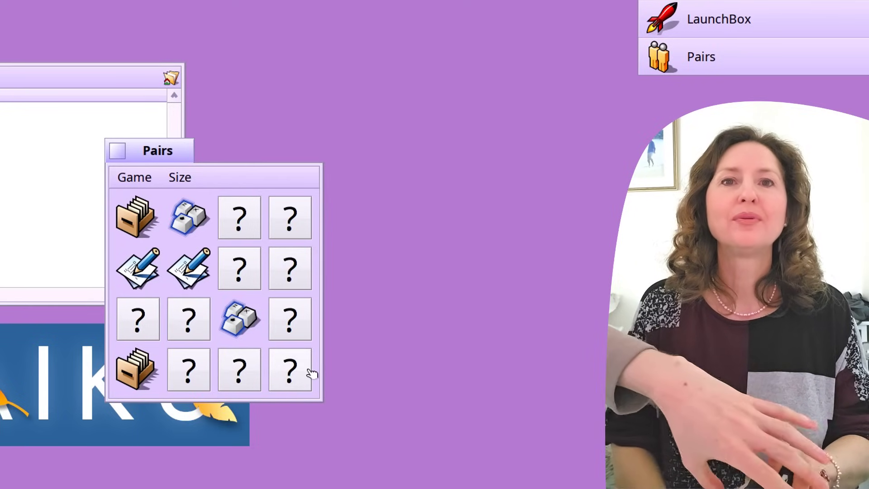
{"action": "left_click", "coordinate": [234, 285]}
{"action": "left_click", "coordinate": [272, 285]}
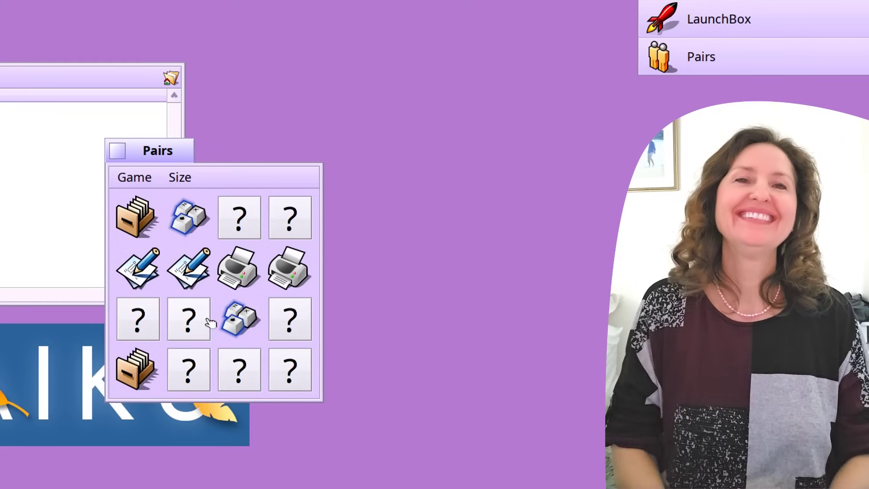
Match the computer, network and CD box pairs to finish in 32 clicks, then quit.
{"action": "left_click", "coordinate": [288, 324]}
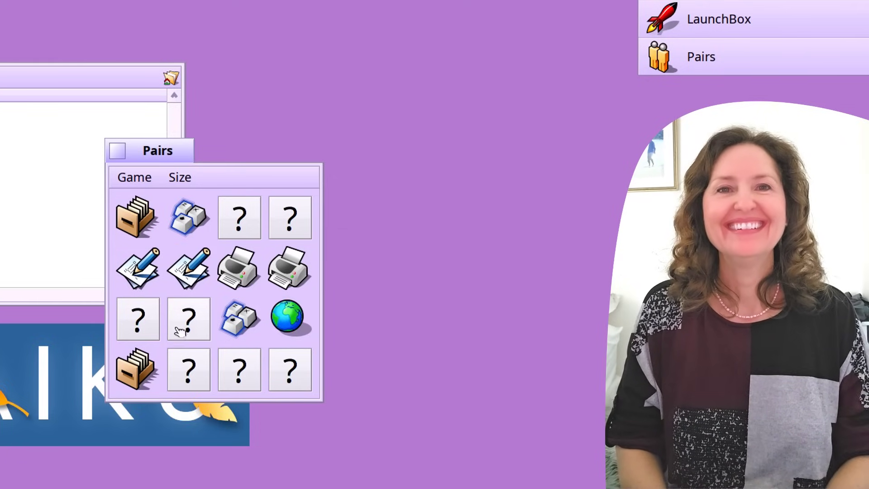
{"action": "left_click", "coordinate": [156, 328]}
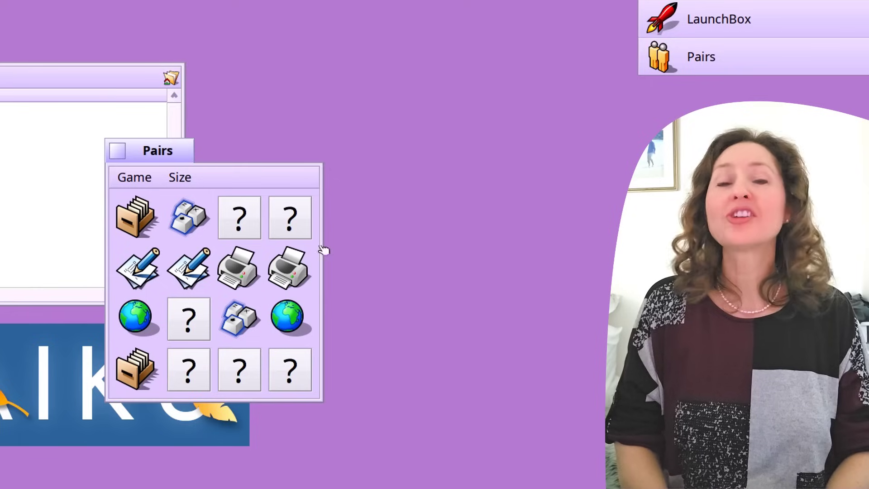
{"action": "left_click", "coordinate": [301, 218]}
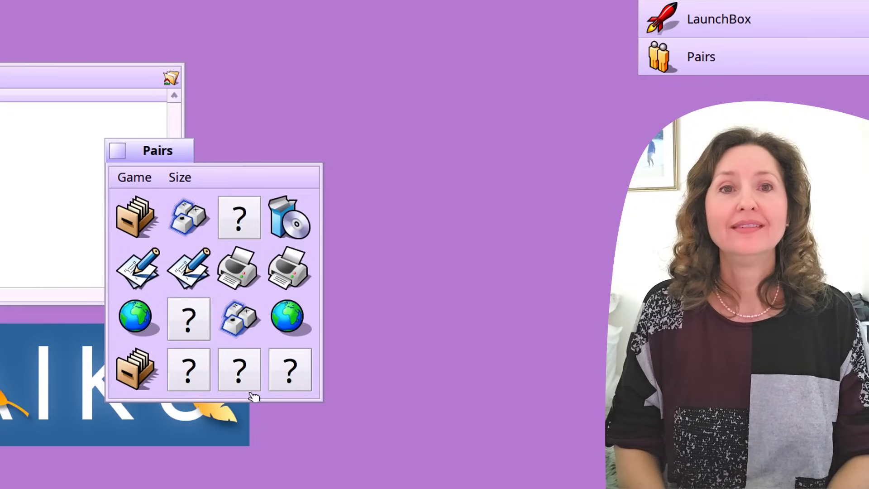
{"action": "left_click", "coordinate": [241, 378]}
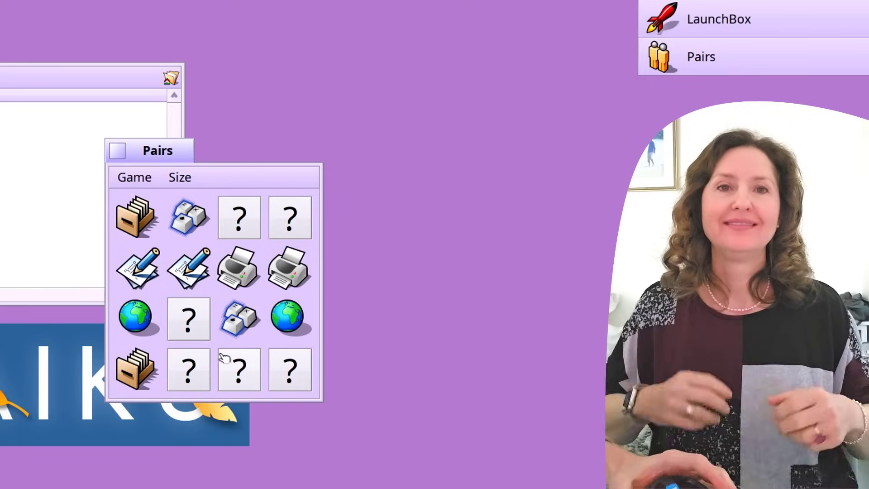
{"action": "left_click", "coordinate": [190, 329]}
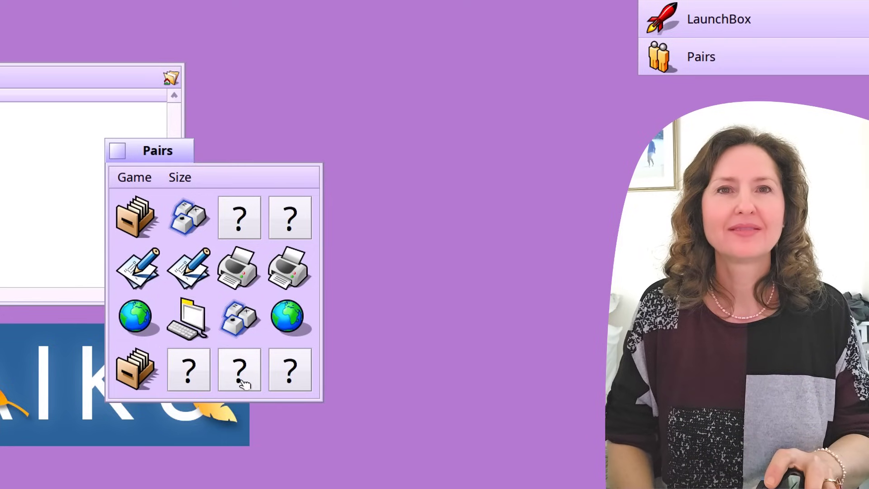
{"action": "left_click", "coordinate": [278, 382]}
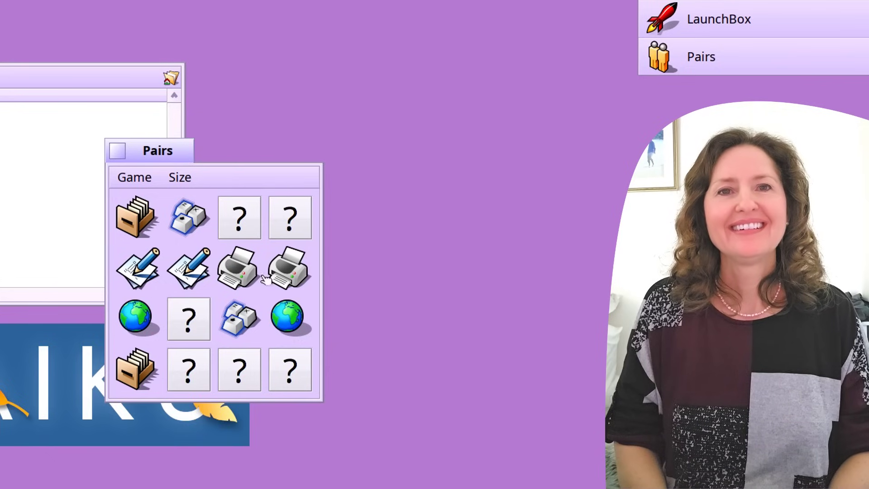
{"action": "left_click", "coordinate": [175, 320]}
{"action": "left_click", "coordinate": [226, 376]}
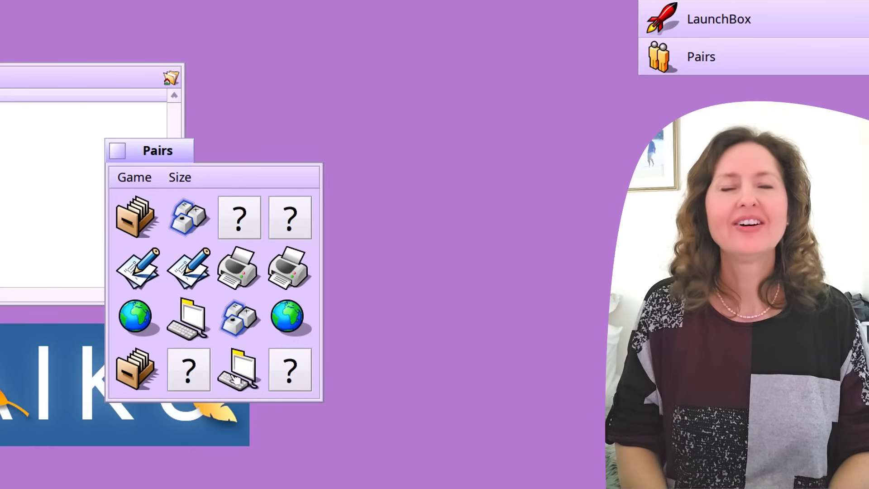
{"action": "left_click", "coordinate": [202, 362]}
{"action": "left_click", "coordinate": [294, 389]}
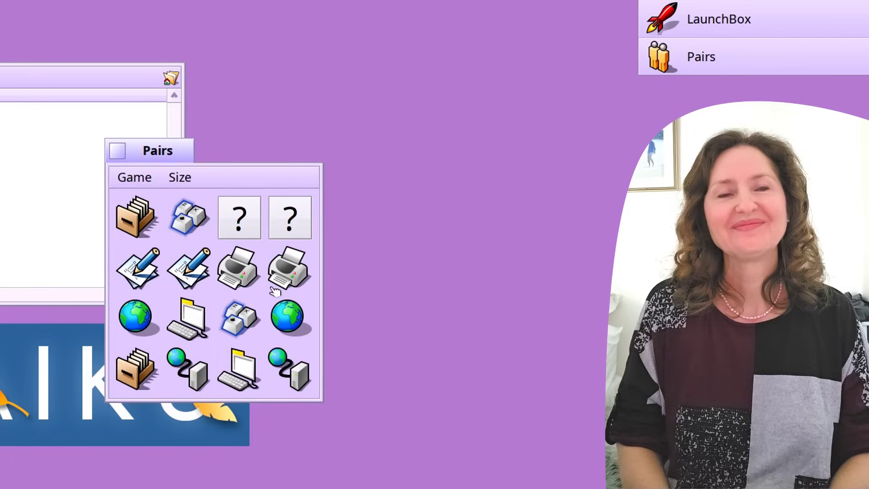
{"action": "left_click", "coordinate": [284, 218]}
{"action": "left_click", "coordinate": [253, 222]}
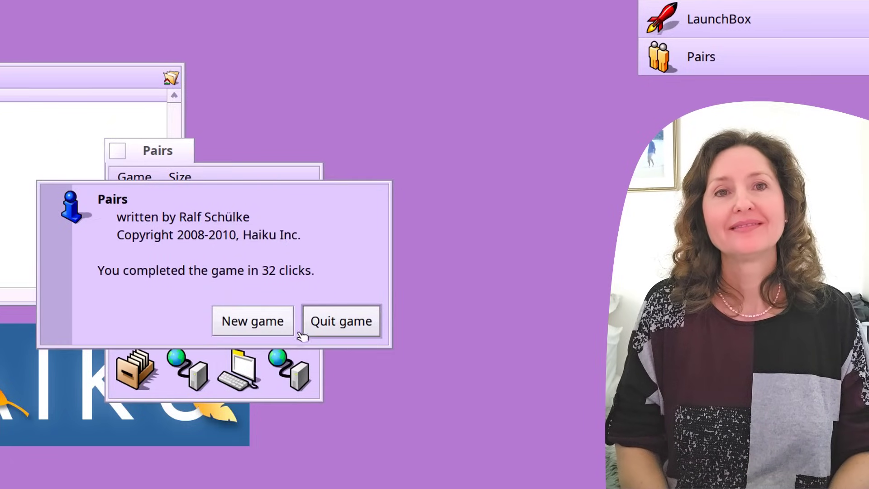
{"action": "left_click", "coordinate": [328, 322]}
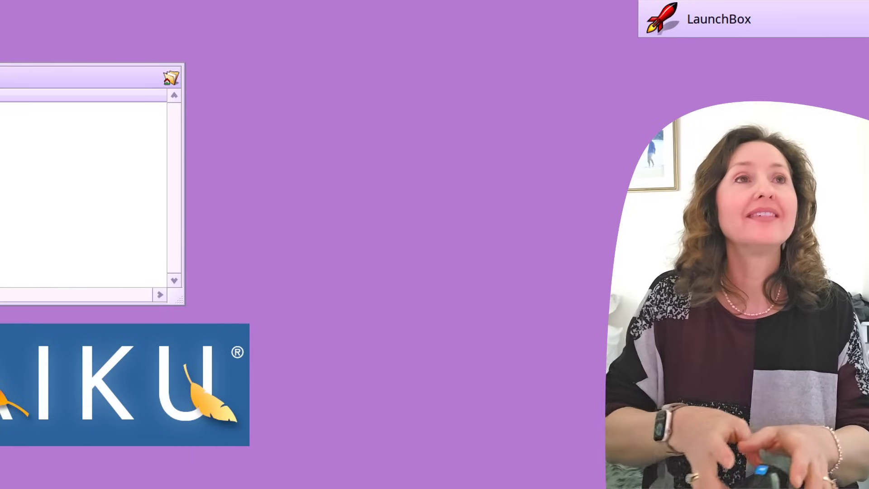
Start a fresh Pairs game and match the mixer and folder pairs.
{"action": "key", "text": "ctrl+Escape"}
{"action": "left_click", "coordinate": [679, 316]}
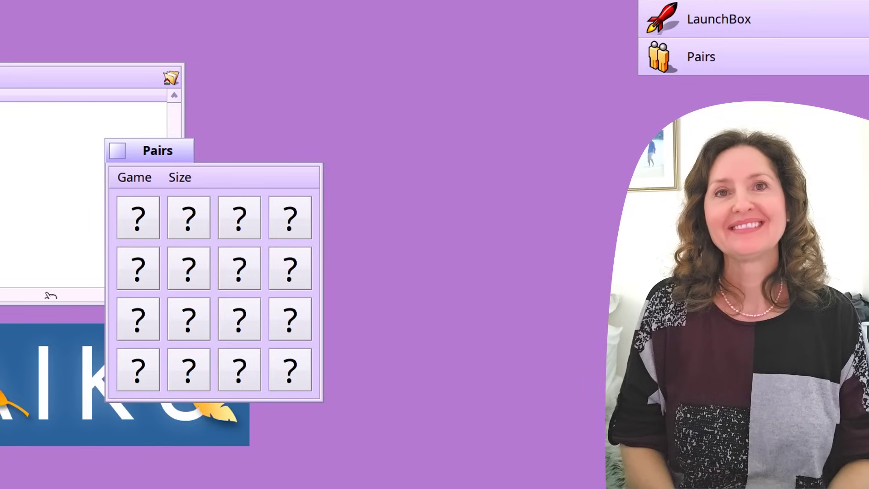
{"action": "left_click", "coordinate": [236, 271]}
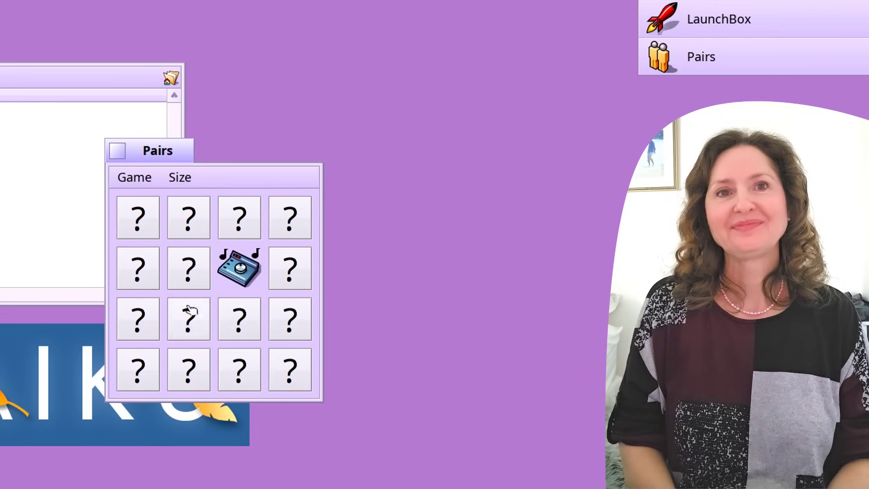
{"action": "left_click", "coordinate": [146, 323]}
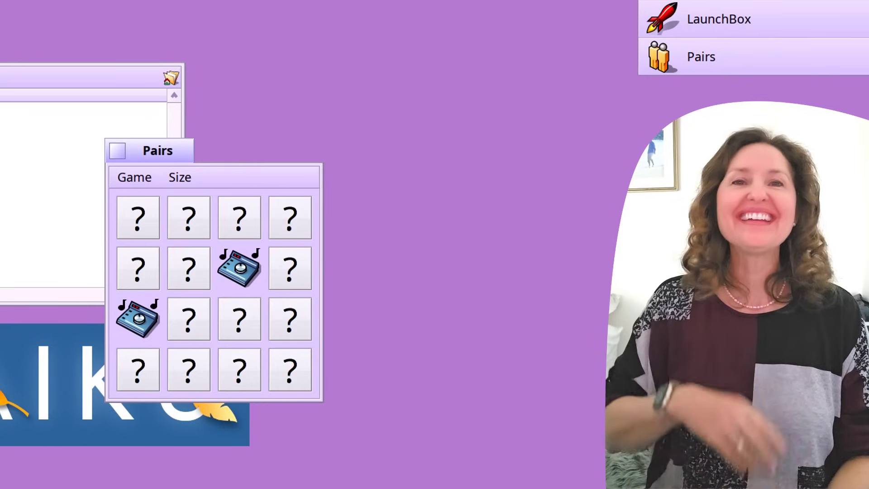
{"action": "left_click", "coordinate": [282, 328]}
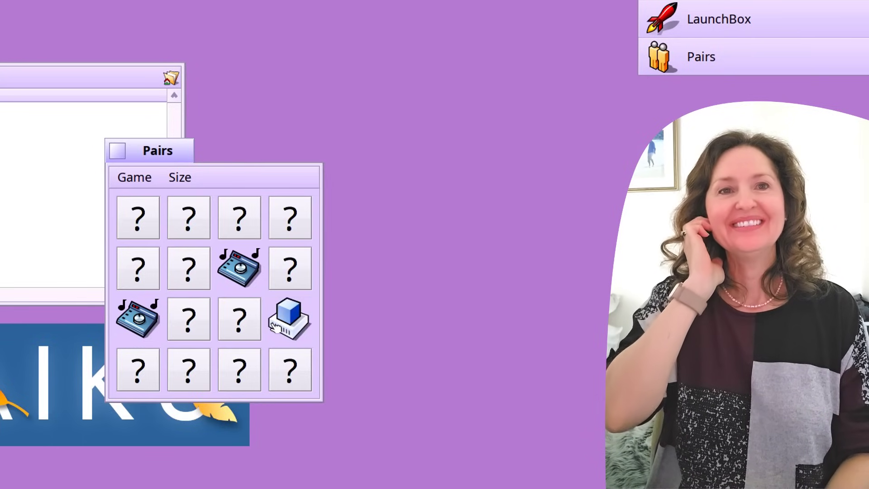
{"action": "left_click", "coordinate": [190, 271]}
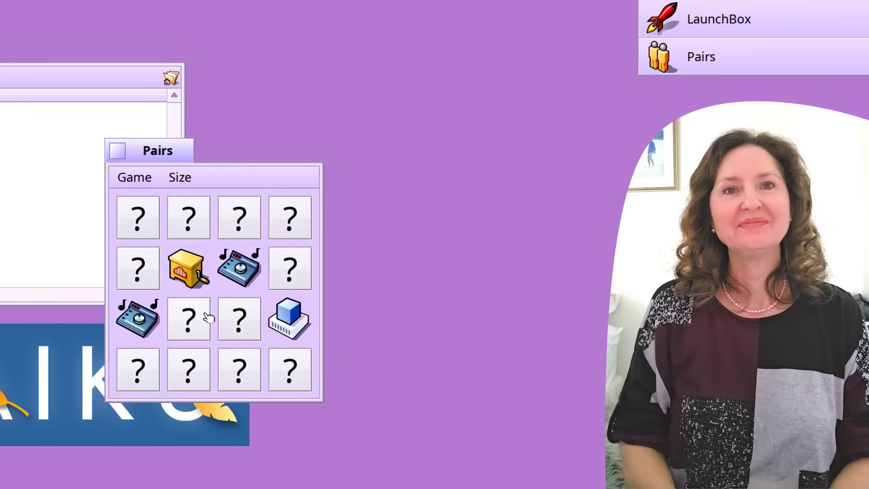
{"action": "left_click", "coordinate": [204, 368]}
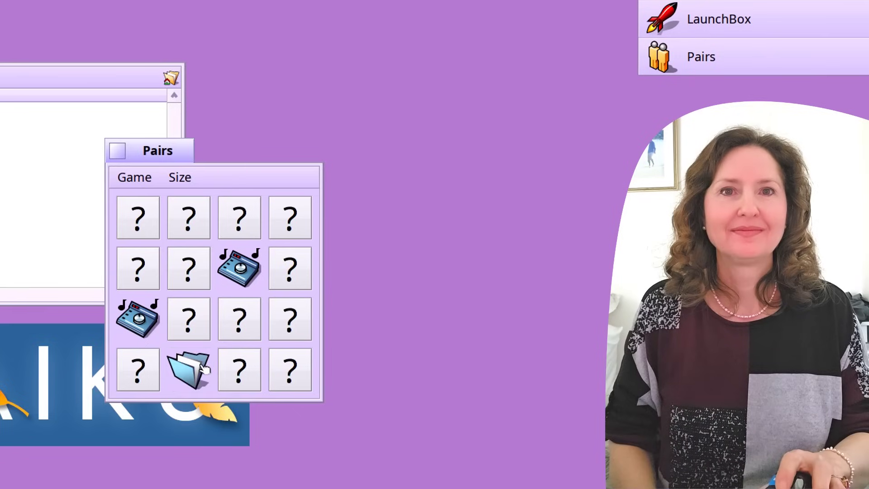
{"action": "left_click", "coordinate": [190, 276]}
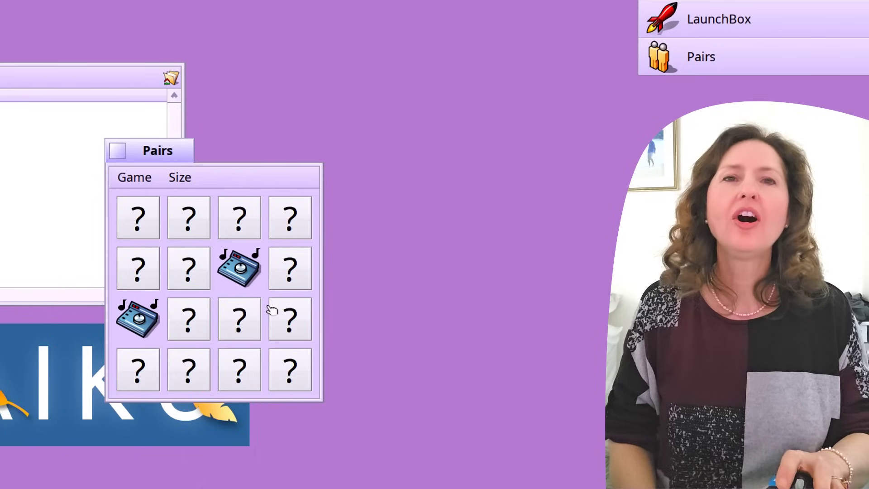
{"action": "left_click", "coordinate": [235, 357]}
{"action": "left_click", "coordinate": [196, 375]}
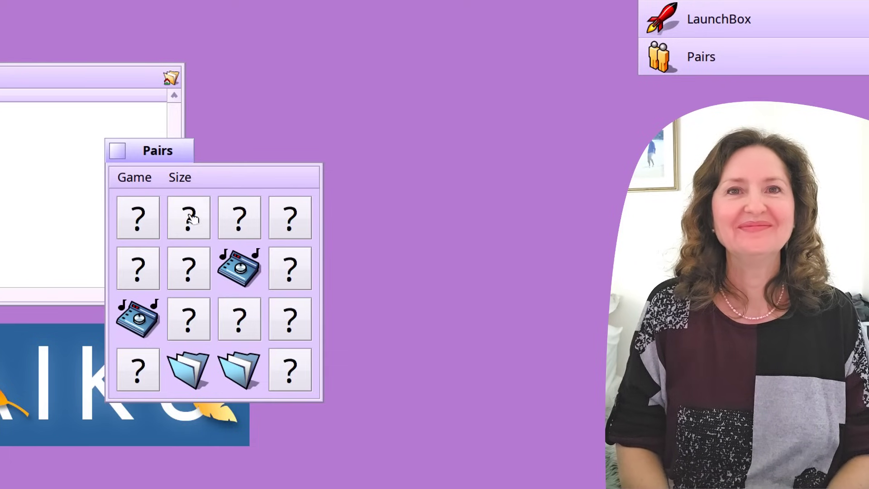
Match the box pair and the magnifier pair, exploring the leaf and top-row cards.
{"action": "left_click", "coordinate": [153, 216]}
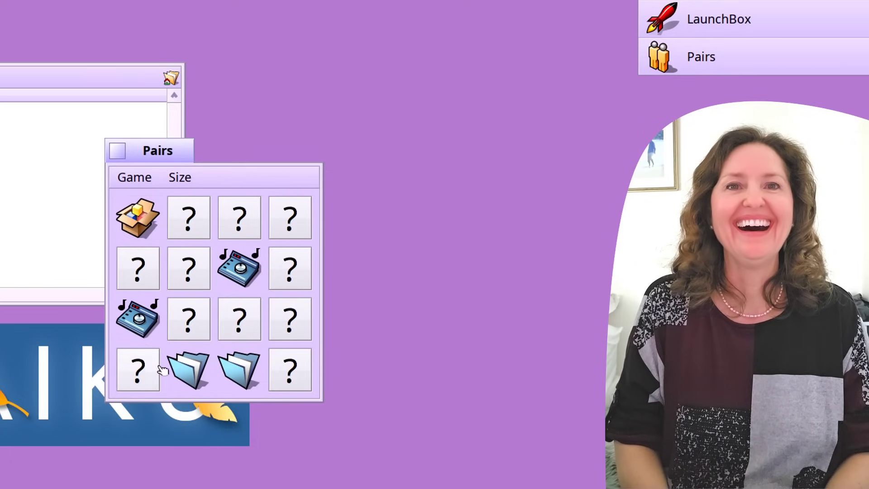
{"action": "left_click", "coordinate": [147, 383]}
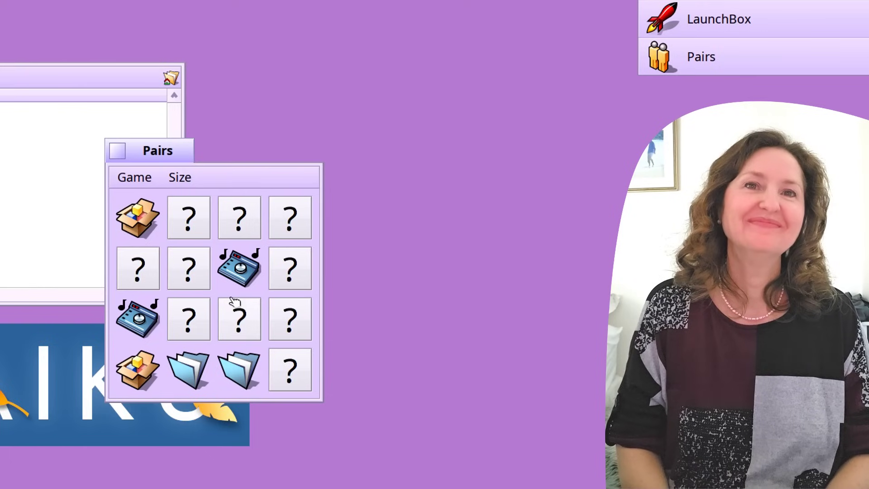
{"action": "left_click", "coordinate": [207, 319]}
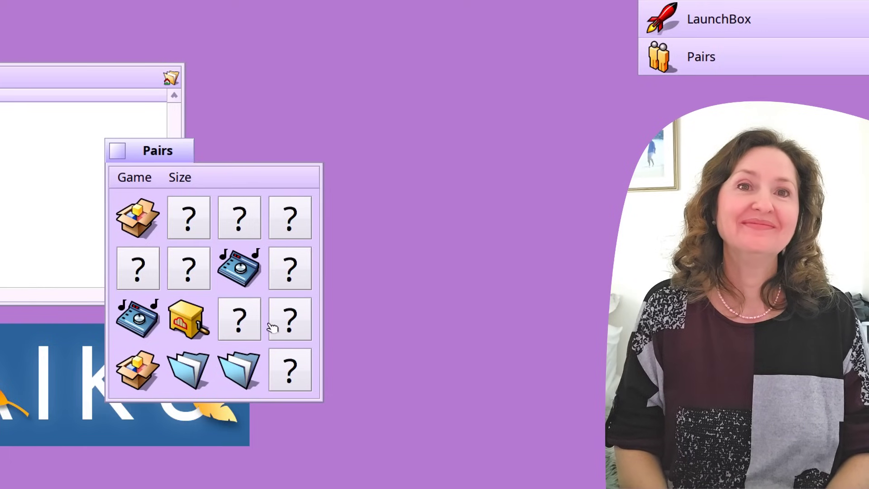
{"action": "left_click", "coordinate": [301, 274]}
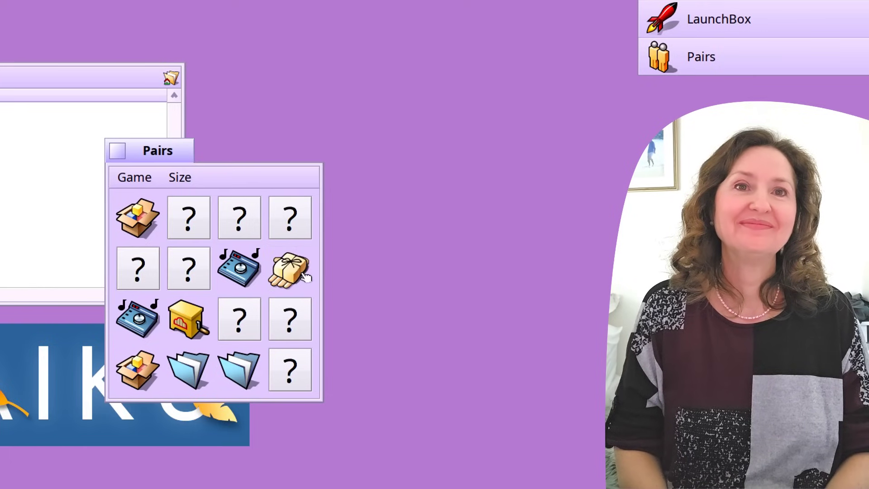
{"action": "left_click", "coordinate": [286, 386]}
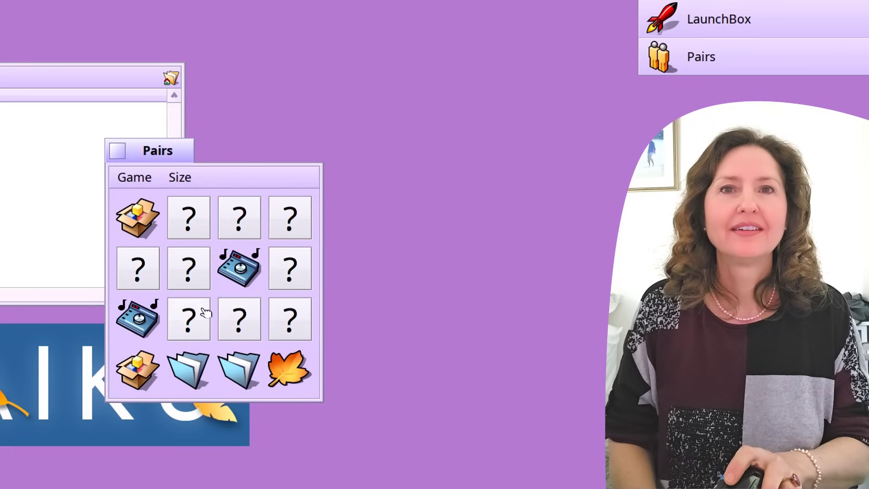
{"action": "left_click", "coordinate": [144, 274]}
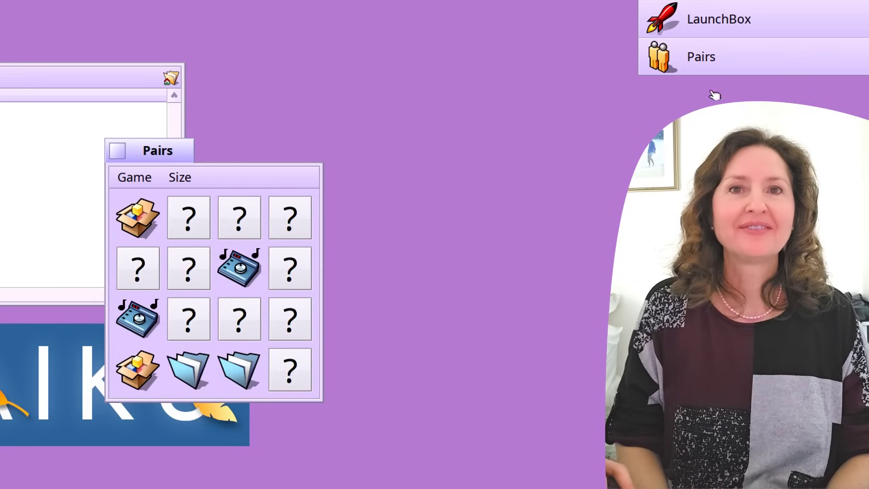
{"action": "left_click", "coordinate": [239, 212]}
{"action": "left_click", "coordinate": [281, 229]}
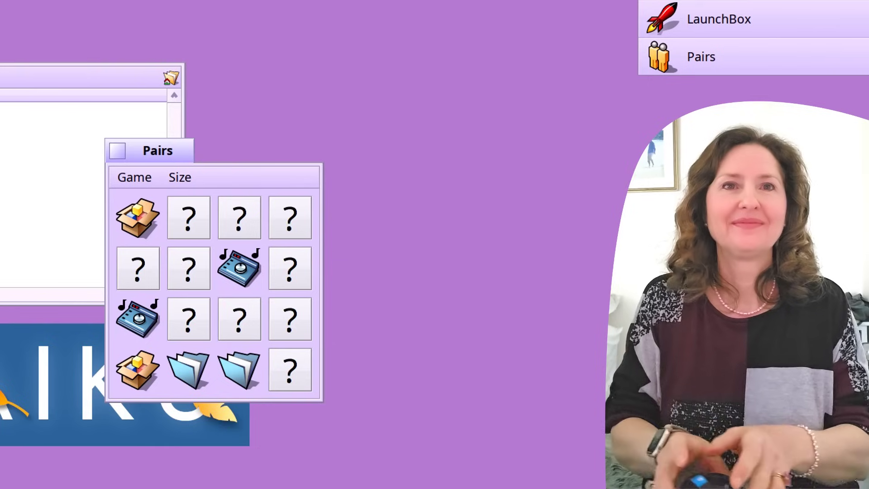
{"action": "key", "text": "ctrl+Escape"}
{"action": "left_click", "coordinate": [280, 219]}
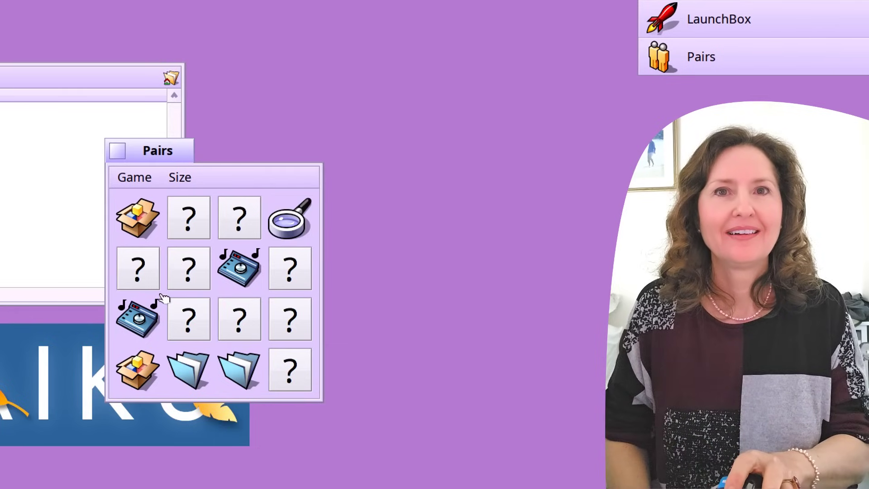
{"action": "left_click", "coordinate": [140, 269]}
Match the leaves, yellow packages, blue cubes and final pair to finish in 40 clicks.
{"action": "left_click", "coordinate": [244, 221]}
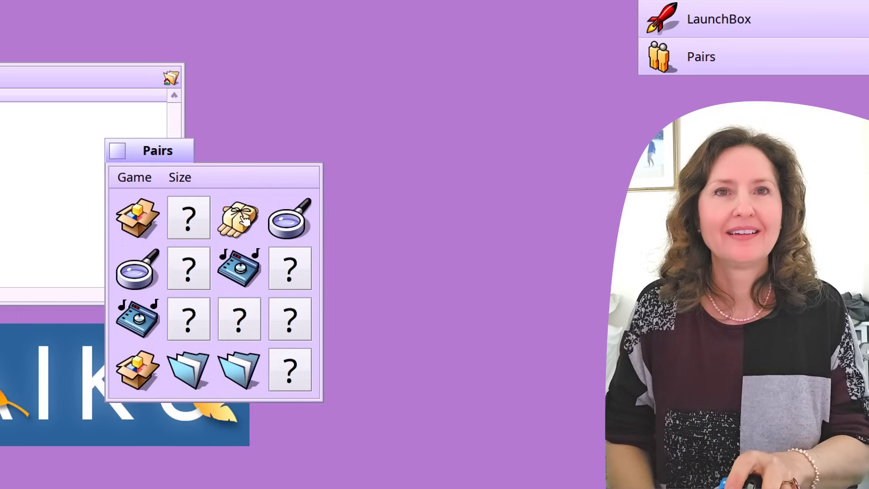
{"action": "left_click", "coordinate": [226, 334]}
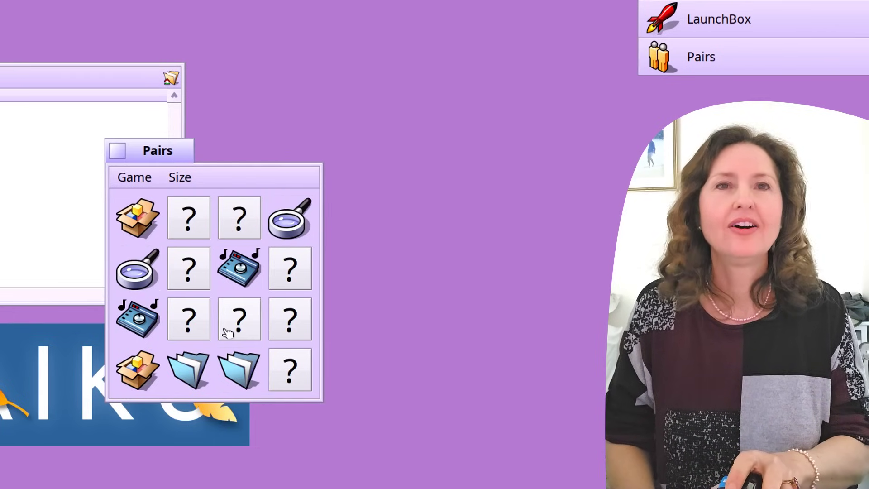
{"action": "left_click", "coordinate": [209, 226]}
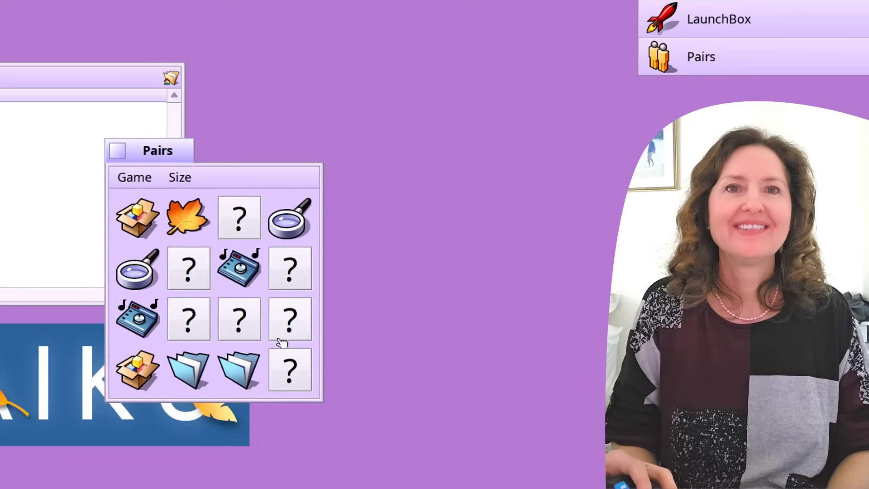
{"action": "left_click", "coordinate": [293, 384]}
{"action": "left_click", "coordinate": [199, 271]}
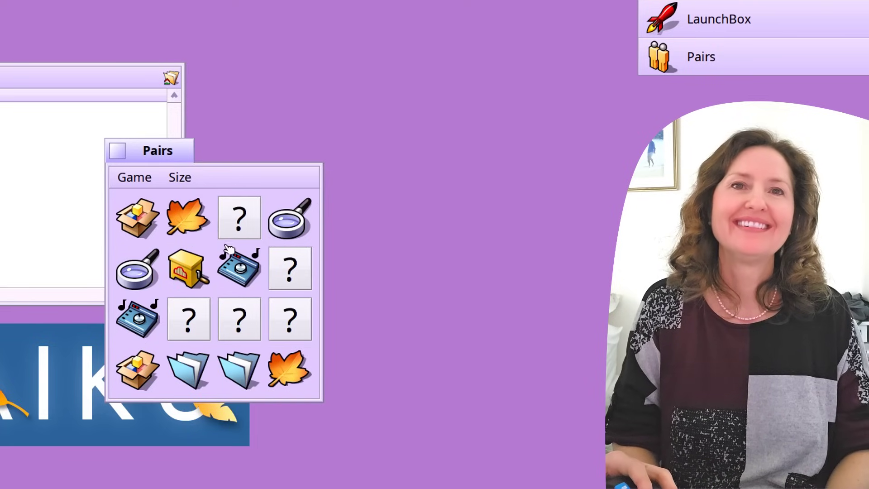
{"action": "left_click", "coordinate": [238, 233]}
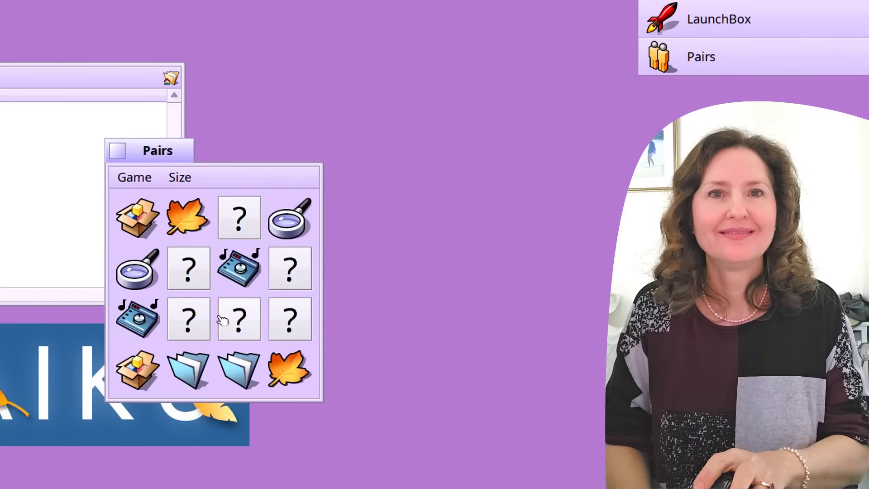
{"action": "left_click", "coordinate": [245, 329]}
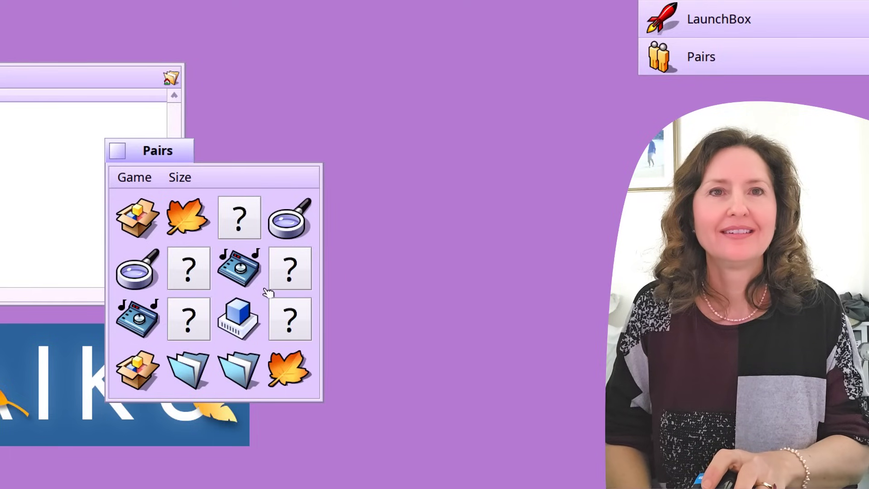
{"action": "left_click", "coordinate": [289, 269]}
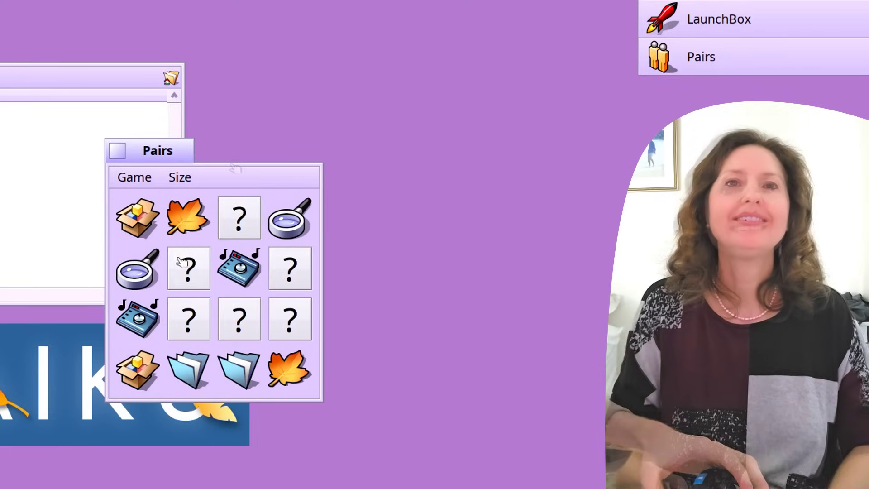
{"action": "left_click", "coordinate": [251, 216]}
{"action": "left_click", "coordinate": [285, 265]}
{"action": "left_click", "coordinate": [284, 325]}
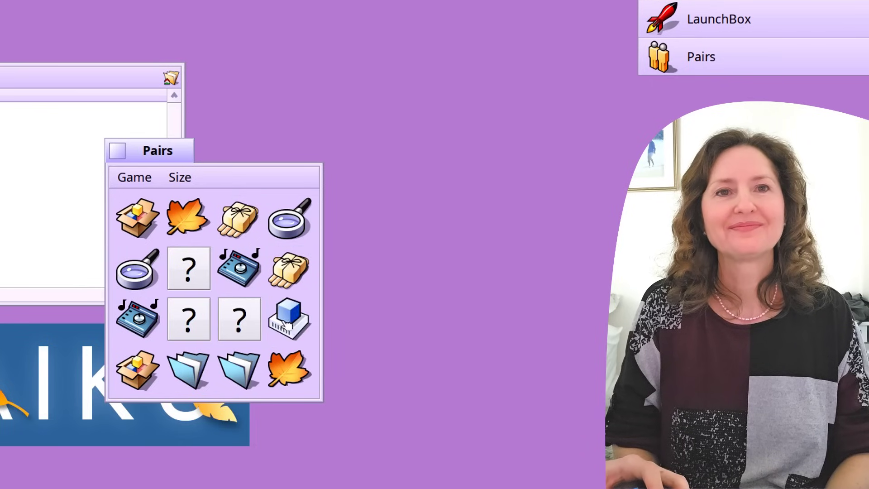
{"action": "left_click", "coordinate": [236, 311]}
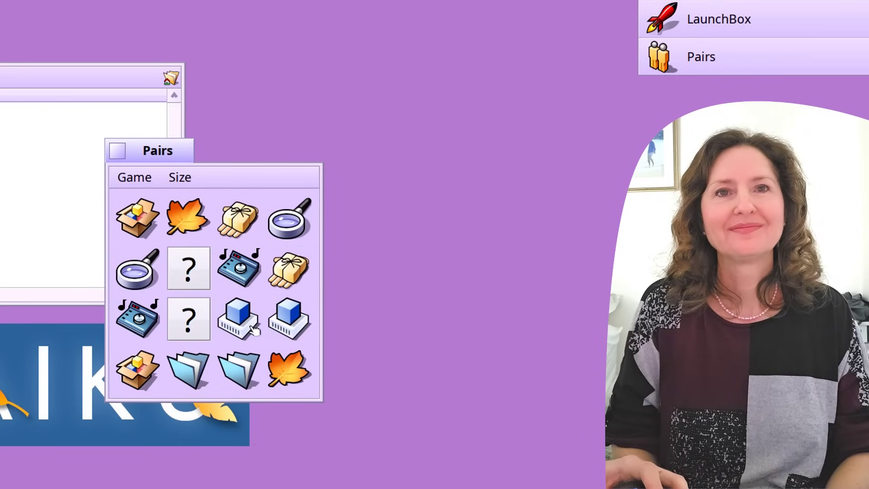
{"action": "left_click", "coordinate": [195, 325]}
{"action": "left_click", "coordinate": [198, 278]}
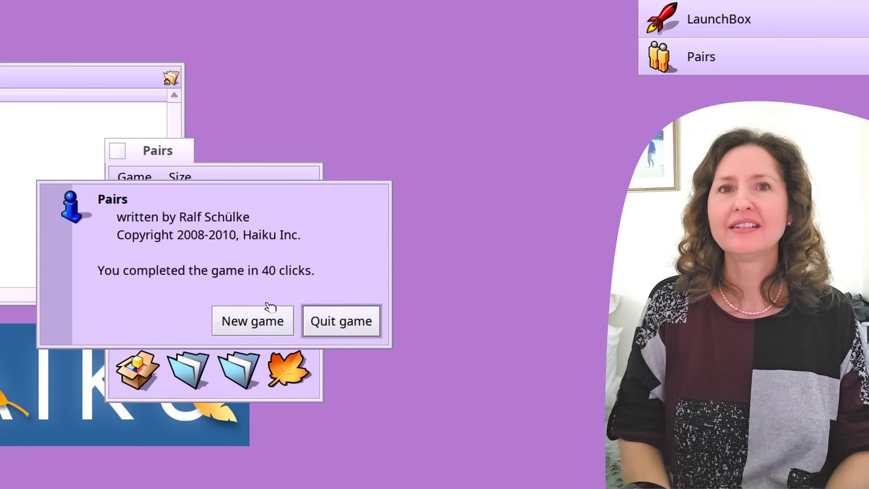
Start a new Pairs game and turn over several cards, matching the two padlocks.
{"action": "left_click", "coordinate": [268, 312]}
{"action": "left_click", "coordinate": [188, 319]}
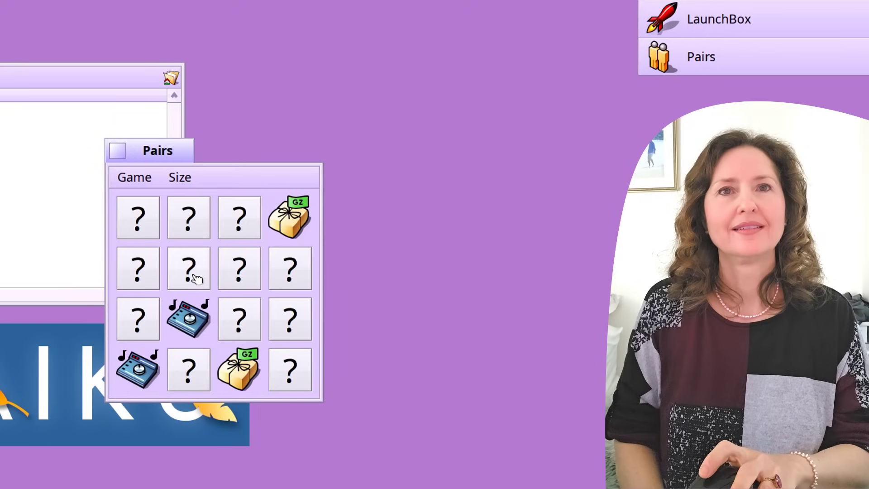
{"action": "left_click", "coordinate": [189, 223]}
{"action": "left_click", "coordinate": [240, 318]}
{"action": "left_click", "coordinate": [286, 319]}
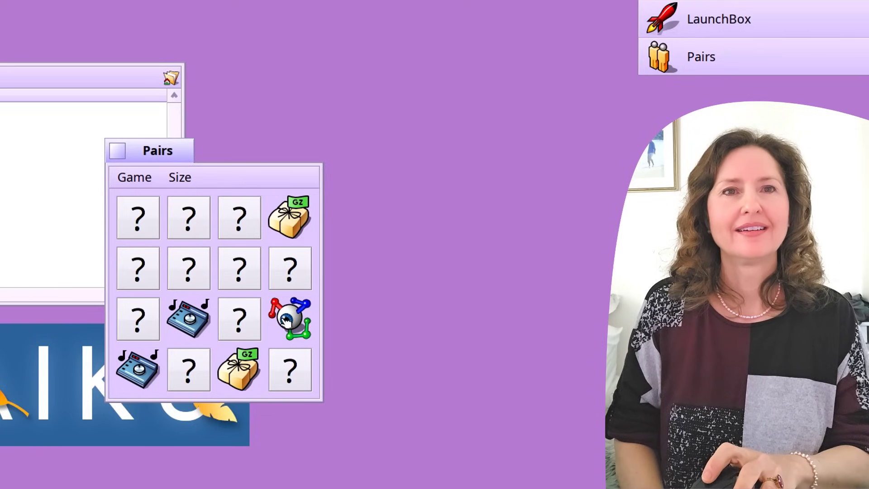
{"action": "left_click", "coordinate": [240, 268]}
{"action": "left_click", "coordinate": [137, 217]}
{"action": "left_click", "coordinate": [150, 270]}
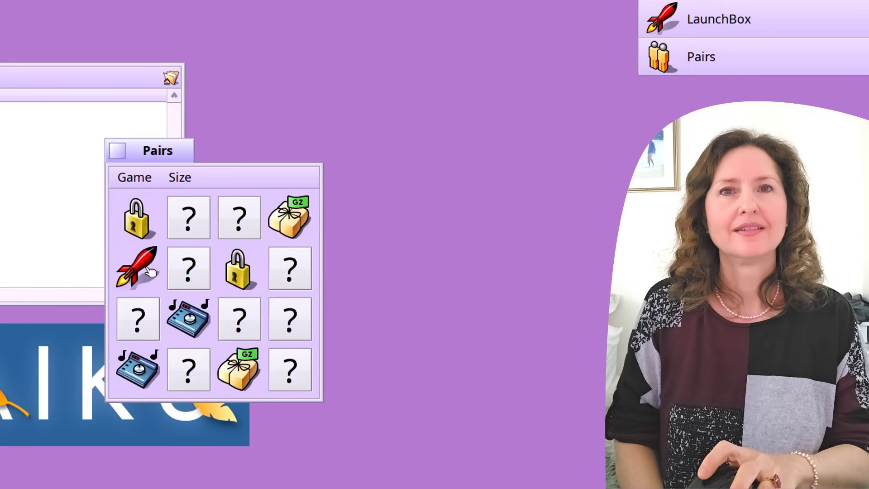
{"action": "left_click", "coordinate": [154, 314]}
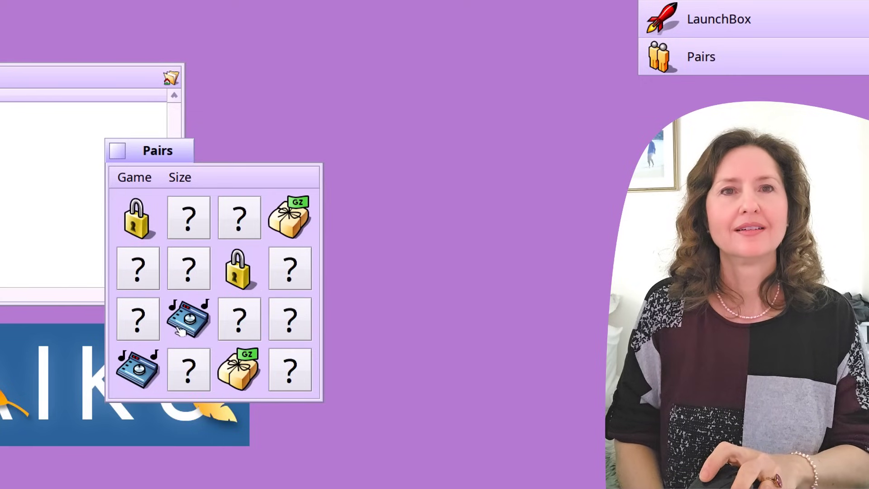
{"action": "left_click", "coordinate": [289, 359]}
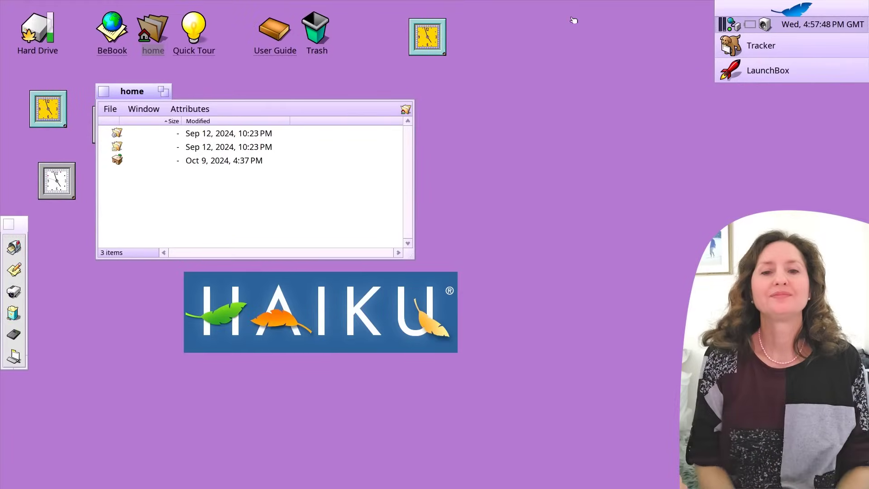
Launch the Mandelbrot demo and move its window up and left.
{"action": "left_click", "coordinate": [845, 14]}
{"action": "mouse_move", "coordinate": [667, 165]}
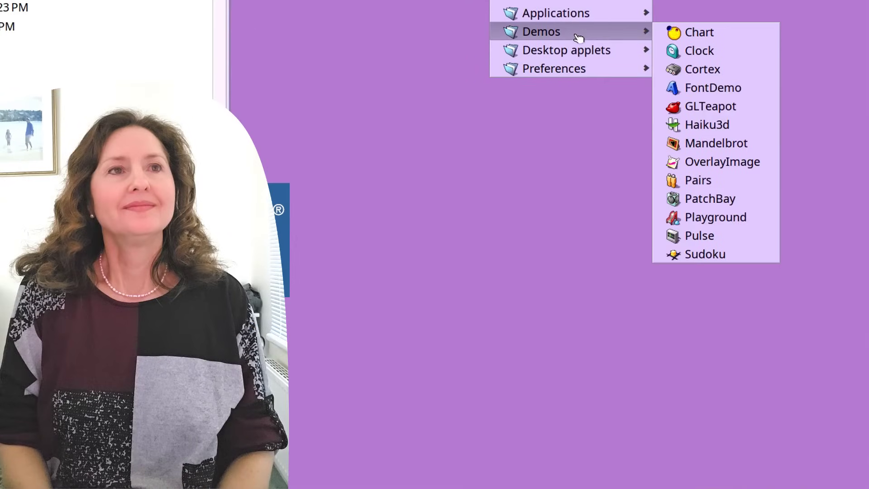
{"action": "left_click", "coordinate": [692, 143]}
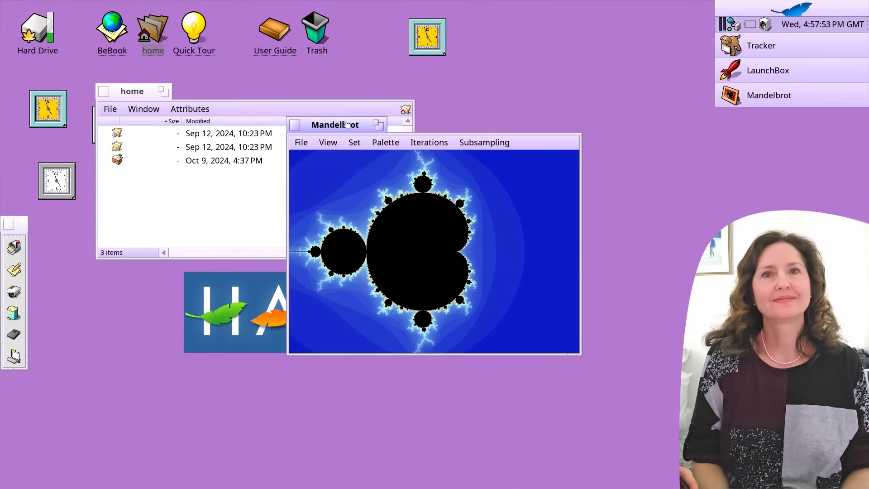
{"action": "left_click_drag", "start_coordinate": [345, 125], "coordinate": [225, 115]}
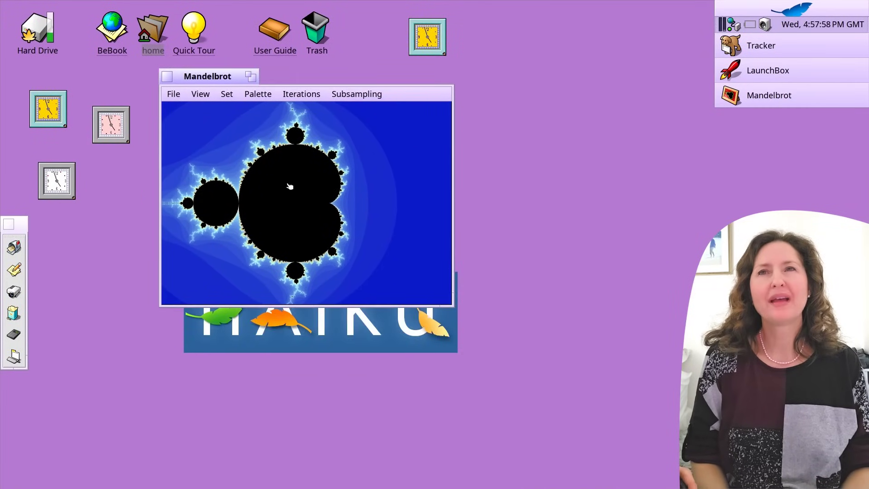
Set Mandelbrot to 512 iterations and enlarge its window by dragging the corner.
{"action": "left_click", "coordinate": [299, 94]}
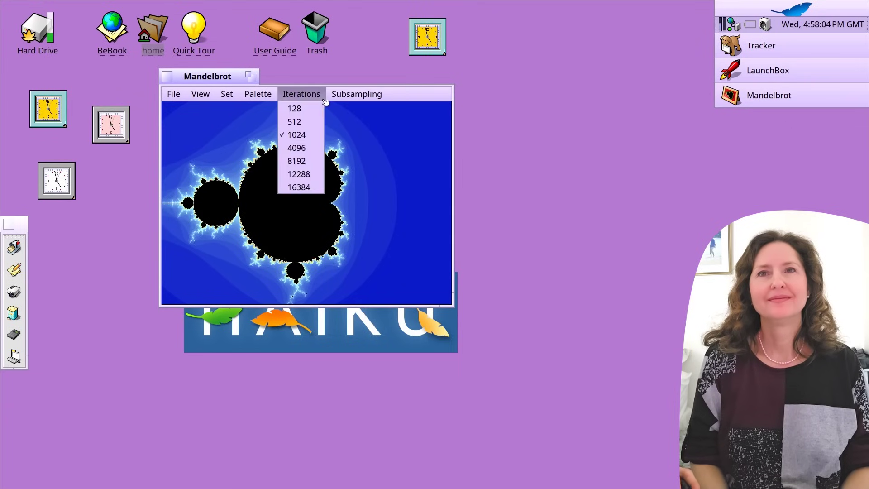
{"action": "left_click", "coordinate": [320, 120]}
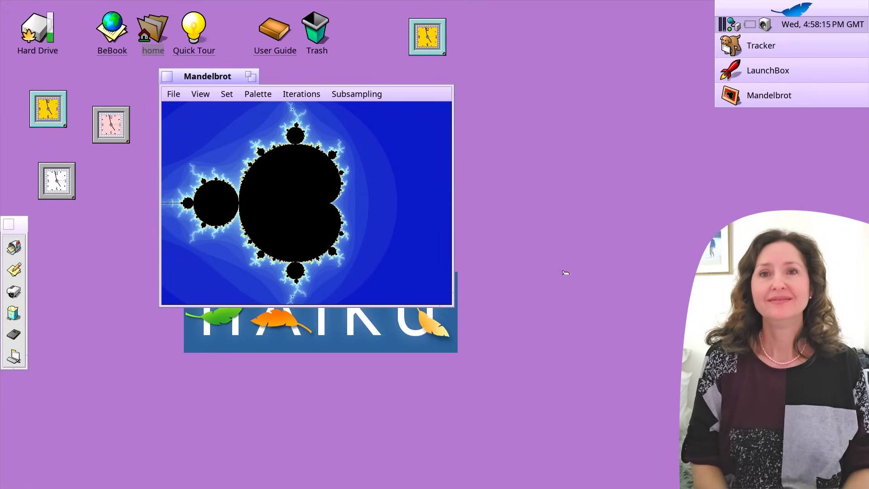
{"action": "left_click_drag", "start_coordinate": [456, 311], "coordinate": [641, 458]}
Move the window up-left and zoom repeatedly into the fractal edge, then box-select a small region.
{"action": "left_click_drag", "start_coordinate": [249, 79], "coordinate": [135, 60]}
{"action": "scroll", "coordinate": [235, 217], "scroll_direction": "up", "scroll_amount": 3}
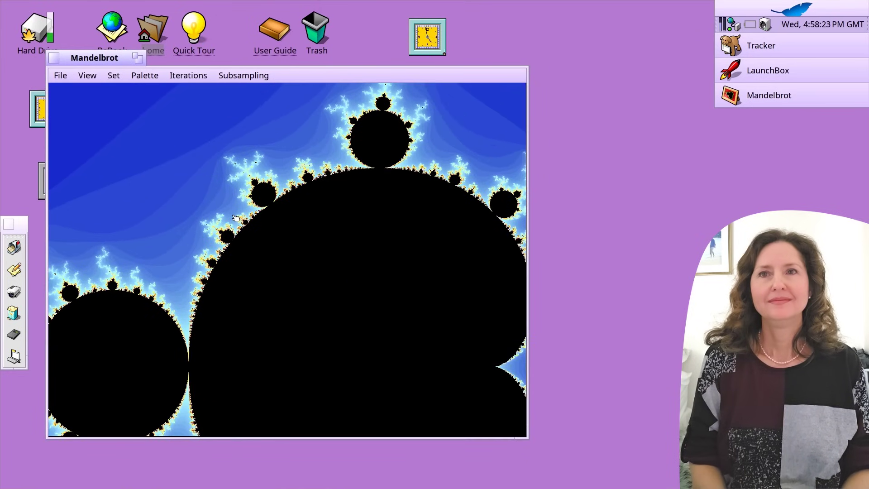
{"action": "scroll", "coordinate": [240, 212], "scroll_direction": "up", "scroll_amount": 3}
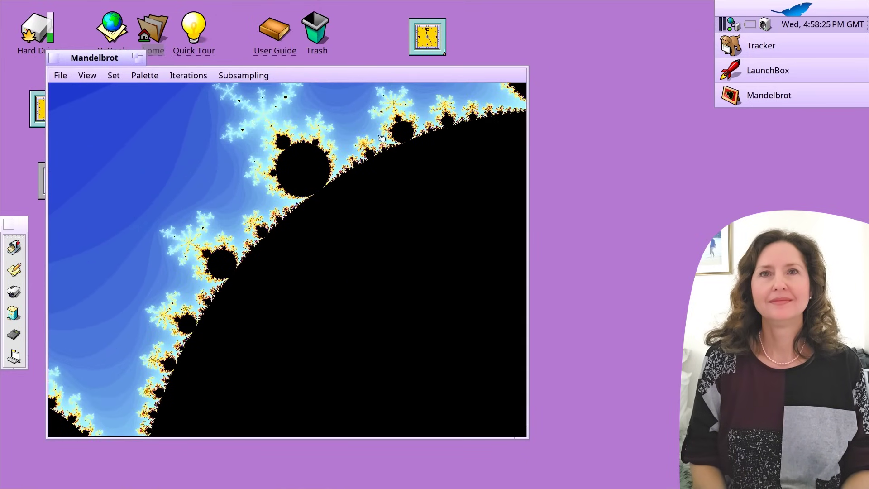
{"action": "scroll", "coordinate": [381, 138], "scroll_direction": "up", "scroll_amount": 2}
{"action": "scroll", "coordinate": [354, 149], "scroll_direction": "up", "scroll_amount": 2}
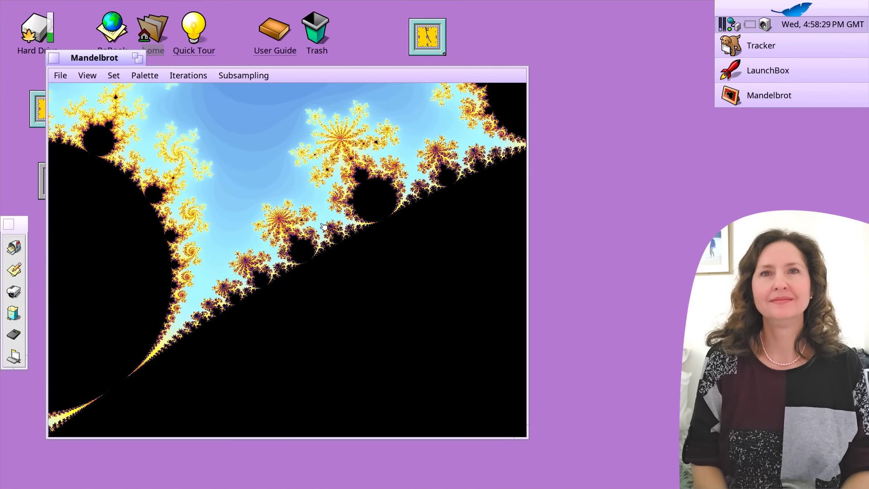
{"action": "scroll", "coordinate": [324, 227], "scroll_direction": "up", "scroll_amount": 3}
{"action": "scroll", "coordinate": [285, 211], "scroll_direction": "up", "scroll_amount": 4}
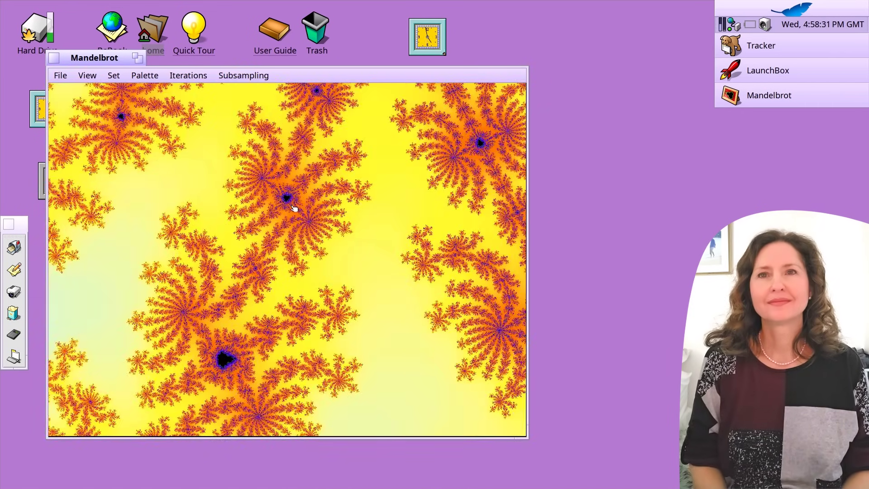
{"action": "scroll", "coordinate": [293, 209], "scroll_direction": "up", "scroll_amount": 4}
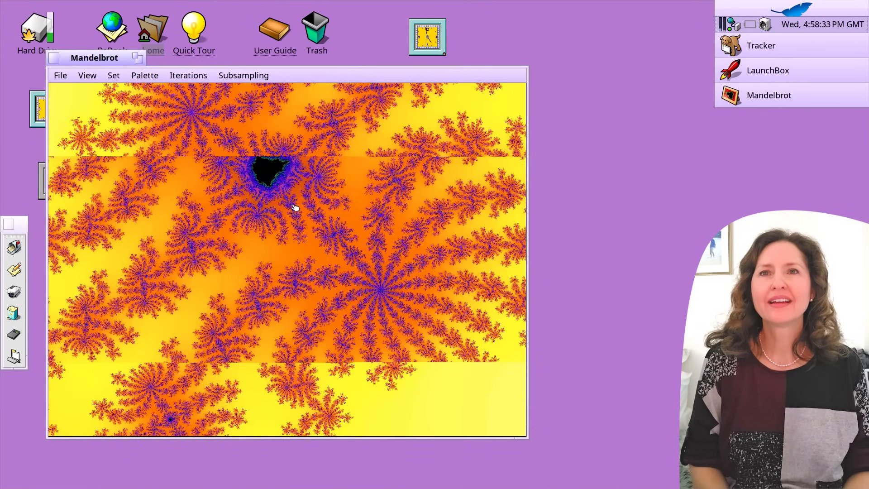
{"action": "scroll", "coordinate": [293, 208], "scroll_direction": "up", "scroll_amount": 4}
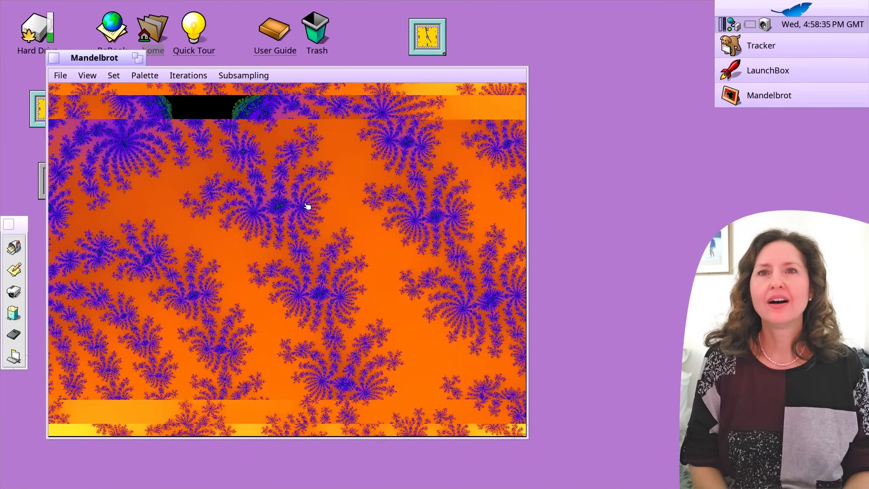
{"action": "scroll", "coordinate": [322, 211], "scroll_direction": "up", "scroll_amount": 4}
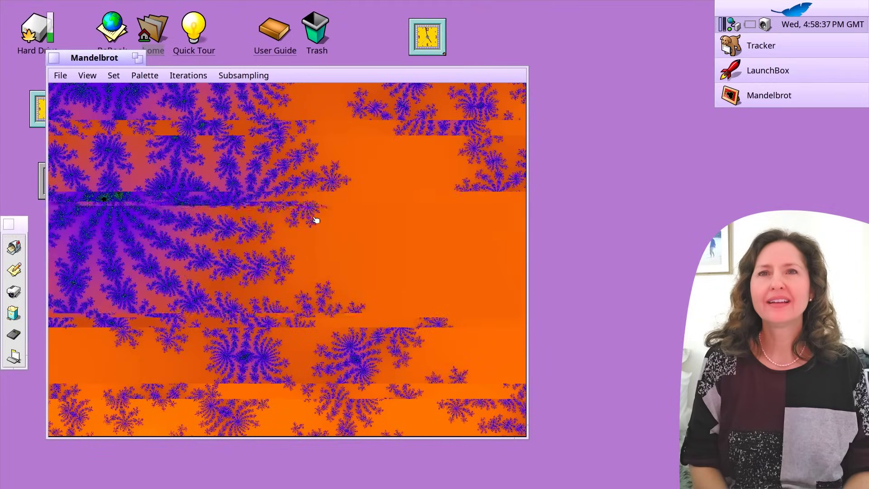
{"action": "scroll", "coordinate": [309, 232], "scroll_direction": "up", "scroll_amount": 4}
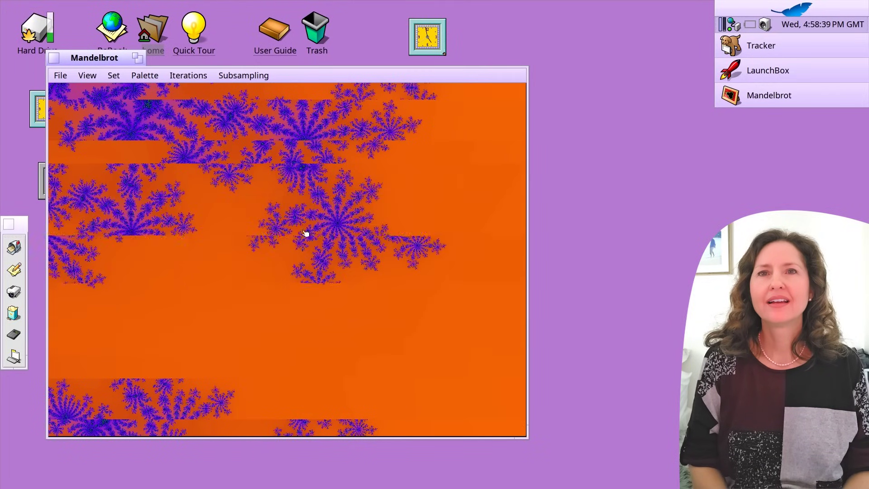
{"action": "scroll", "coordinate": [240, 232], "scroll_direction": "up", "scroll_amount": 4}
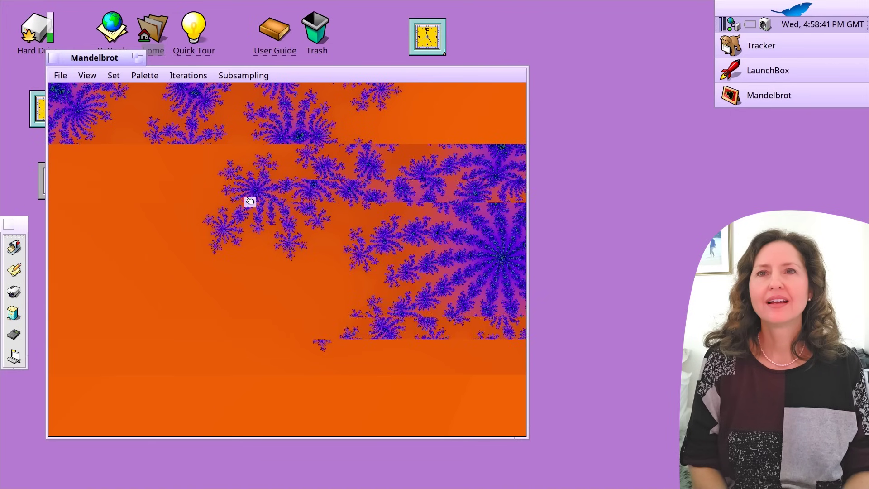
{"action": "scroll", "coordinate": [253, 228], "scroll_direction": "up", "scroll_amount": 4}
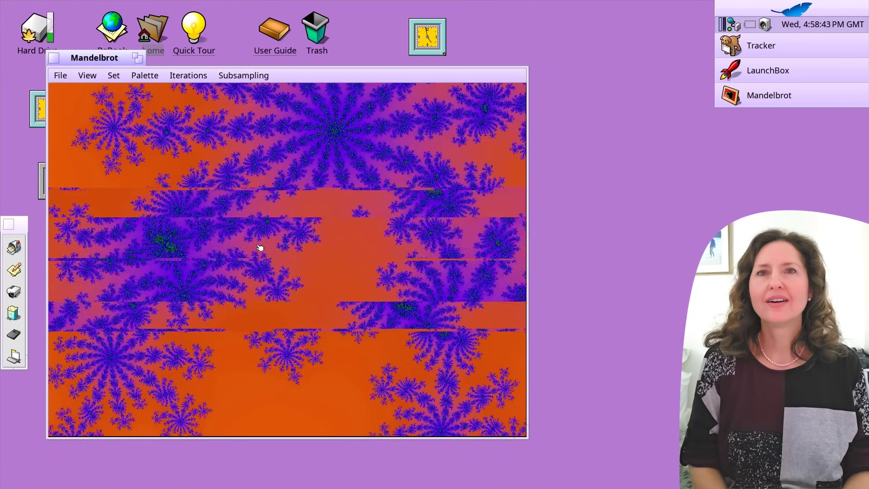
{"action": "scroll", "coordinate": [190, 239], "scroll_direction": "up", "scroll_amount": 4}
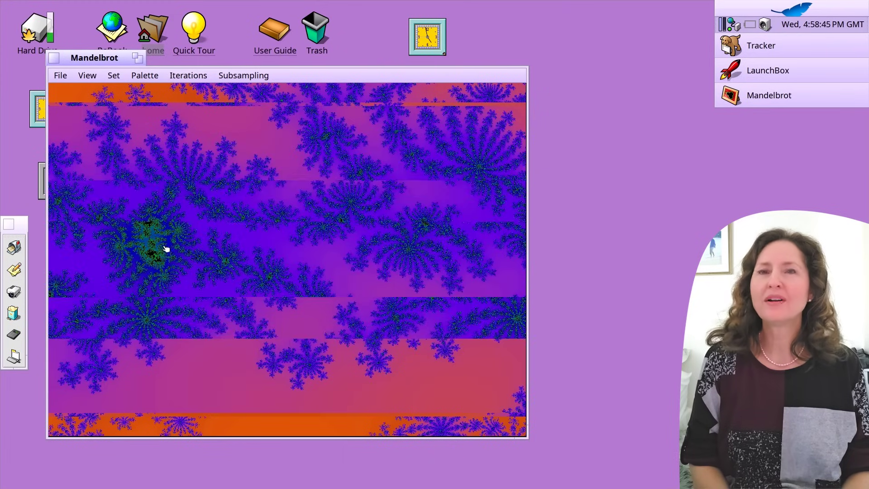
{"action": "scroll", "coordinate": [161, 251], "scroll_direction": "up", "scroll_amount": 2}
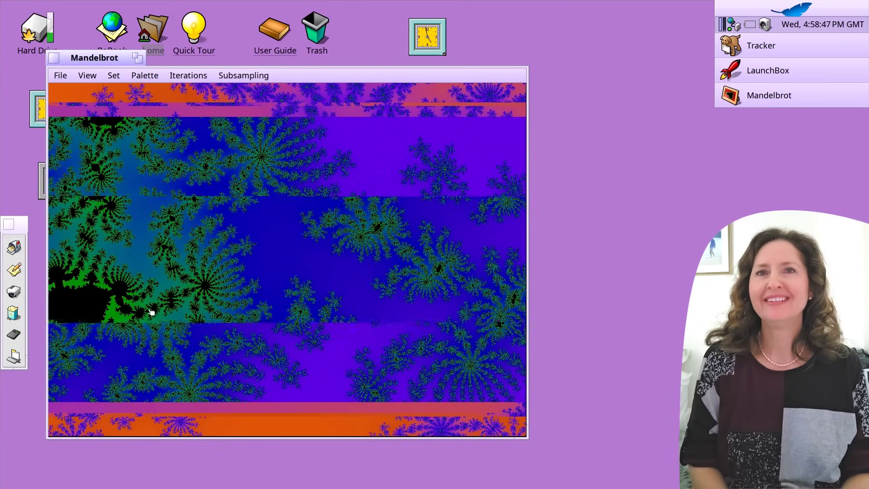
{"action": "left_click_drag", "start_coordinate": [154, 306], "coordinate": [311, 246]}
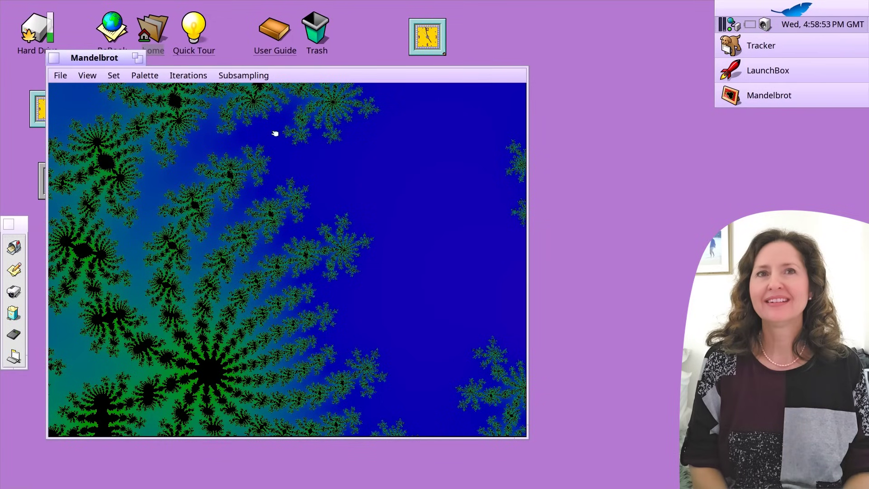
Switch the fractal to Tricorn and back to Mandelbrot, with 128 iterations.
{"action": "left_click", "coordinate": [112, 79]}
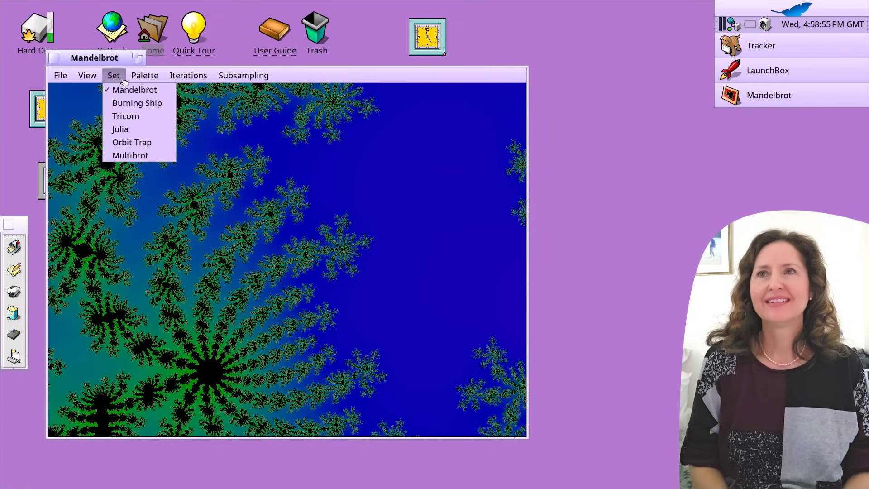
{"action": "left_click", "coordinate": [126, 115]}
{"action": "left_click", "coordinate": [113, 75]}
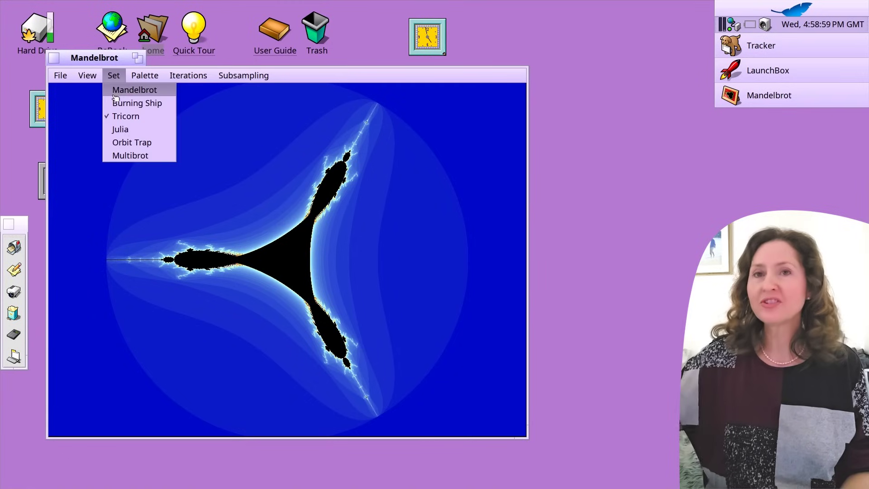
{"action": "left_click", "coordinate": [114, 90]}
{"action": "left_click", "coordinate": [188, 75]}
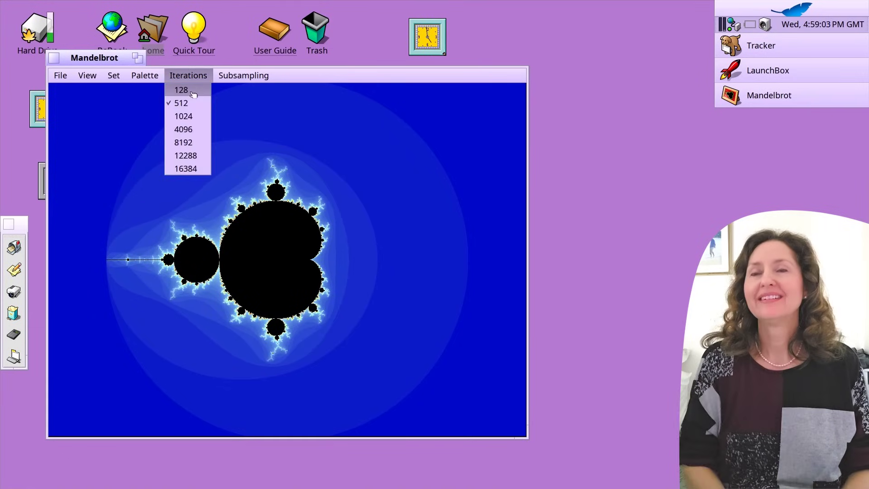
{"action": "mouse_move", "coordinate": [239, 75]}
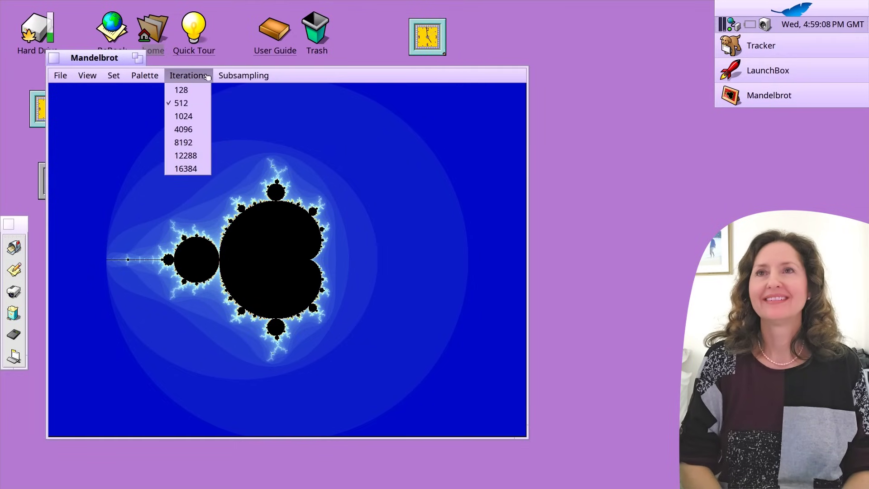
{"action": "left_click", "coordinate": [199, 89]}
{"action": "left_click", "coordinate": [239, 77]}
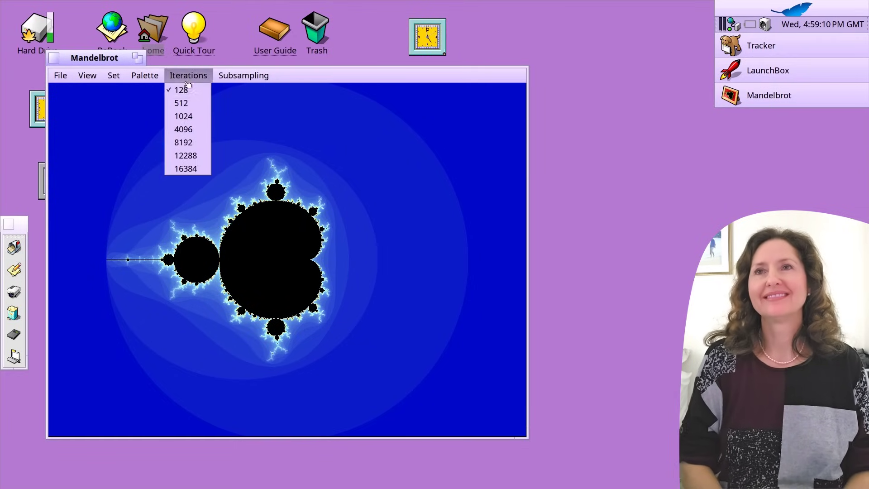
{"action": "mouse_move", "coordinate": [234, 84]}
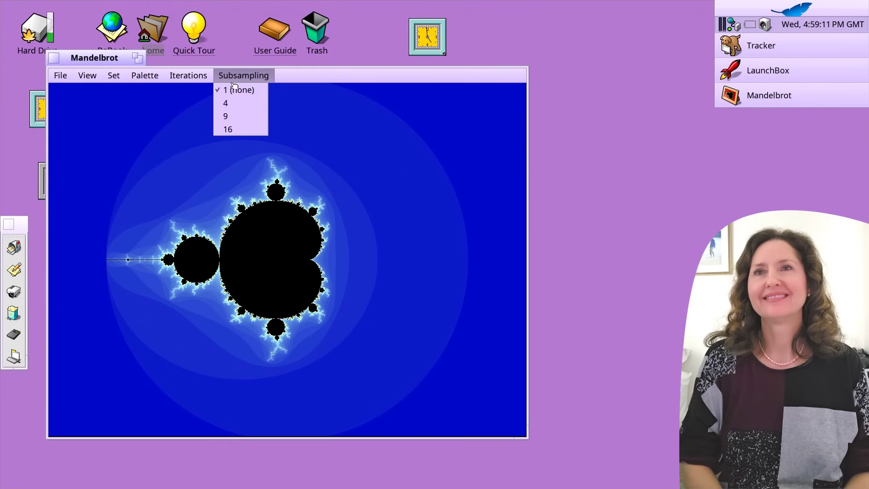
Zoom repeatedly into the Mandelbrot set's upper-left edge.
{"action": "left_click", "coordinate": [294, 256]}
{"action": "left_click", "coordinate": [142, 168]}
{"action": "left_click", "coordinate": [142, 168]}
{"action": "left_click", "coordinate": [141, 169]}
{"action": "left_click", "coordinate": [142, 169]}
Set the iterations to 4096 and the subsampling to 9.
{"action": "left_click", "coordinate": [202, 78]}
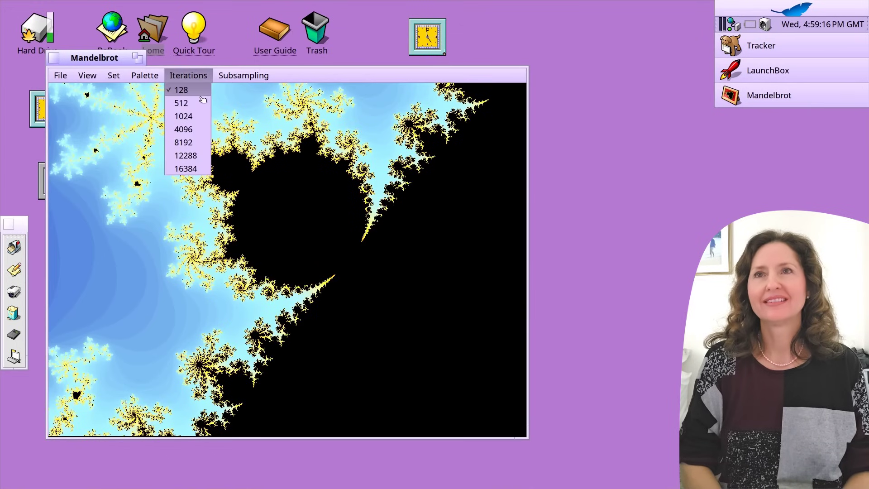
{"action": "left_click", "coordinate": [190, 132]}
{"action": "left_click", "coordinate": [228, 80]}
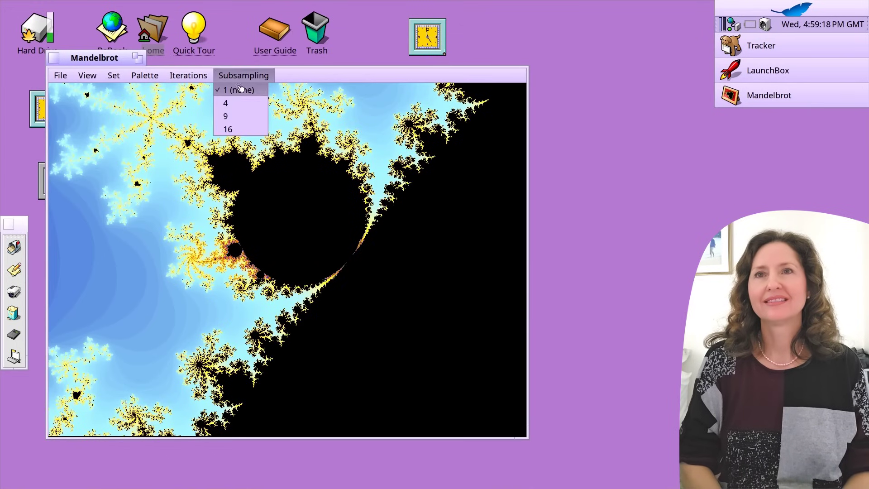
{"action": "left_click", "coordinate": [249, 120]}
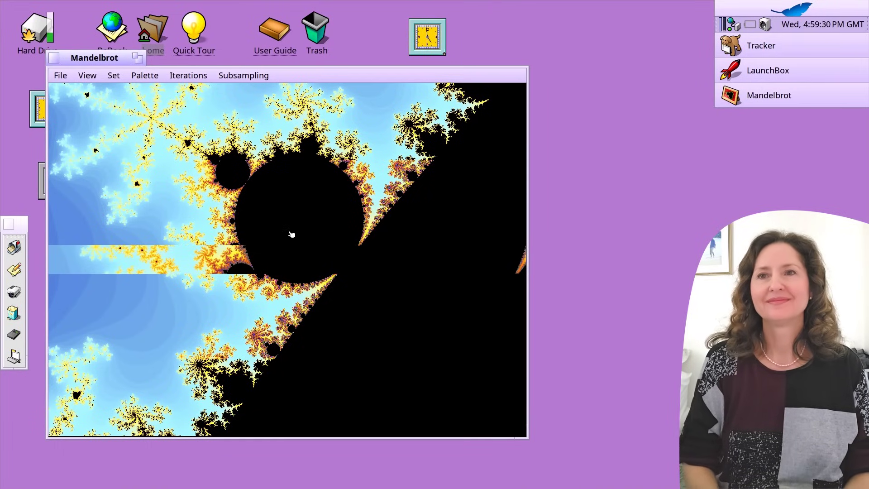
Close the Mandelbrot demo and open ScreenSaver from the Deskbar's Preferences menu.
{"action": "left_click", "coordinate": [55, 58]}
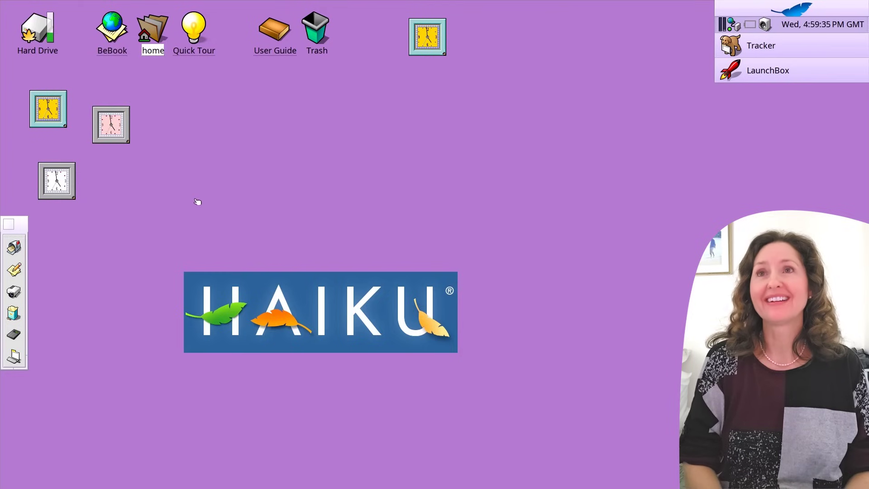
{"action": "left_click", "coordinate": [216, 228]}
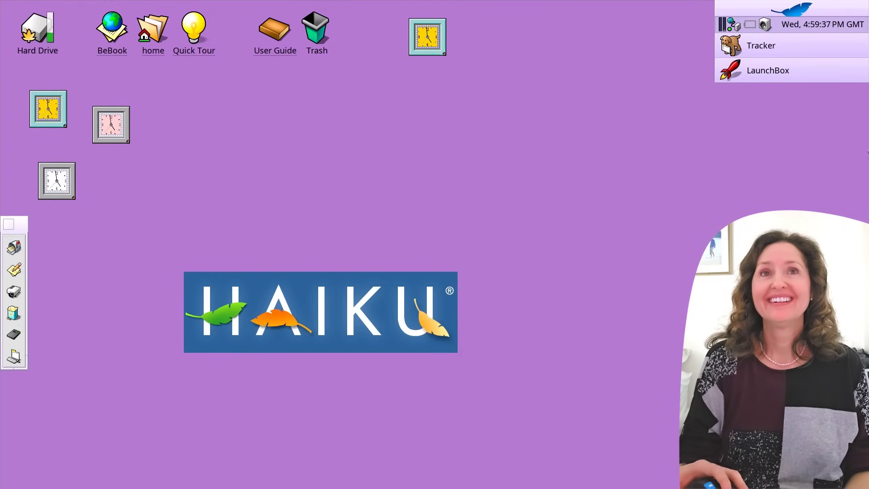
{"action": "left_click", "coordinate": [767, 4]}
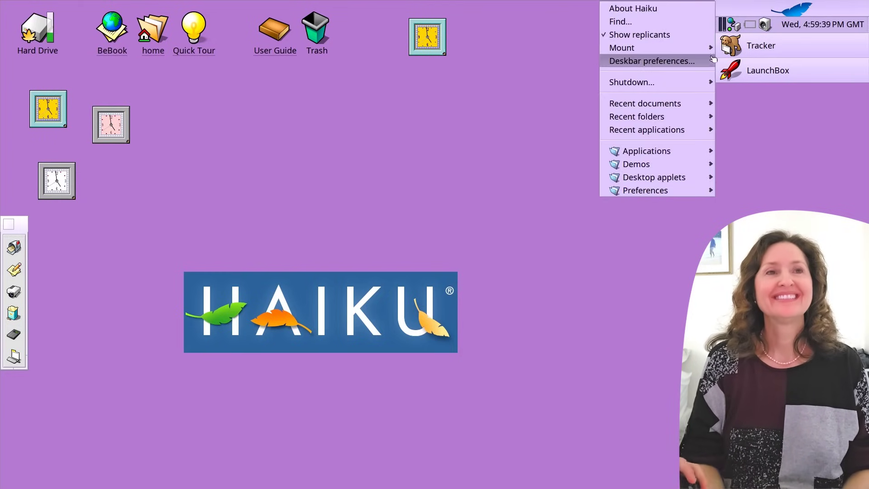
{"action": "mouse_move", "coordinate": [689, 188]}
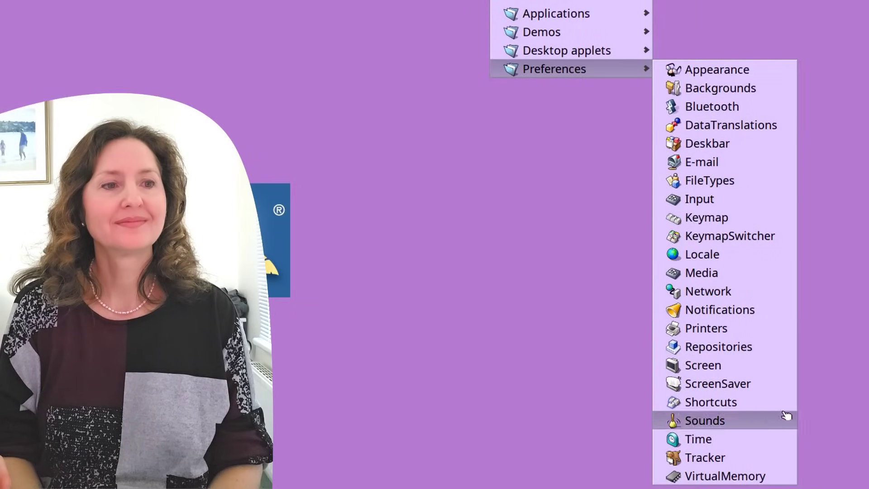
{"action": "left_click", "coordinate": [758, 383]}
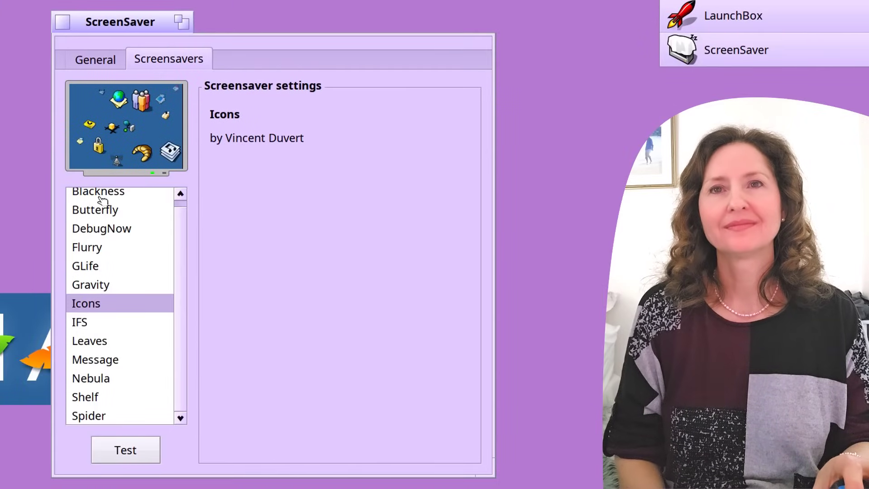
Preview Blackness, Butterfly (tested full screen), DebugNow, Flurry and GLife screensavers.
{"action": "left_click", "coordinate": [103, 194]}
{"action": "left_click", "coordinate": [107, 211]}
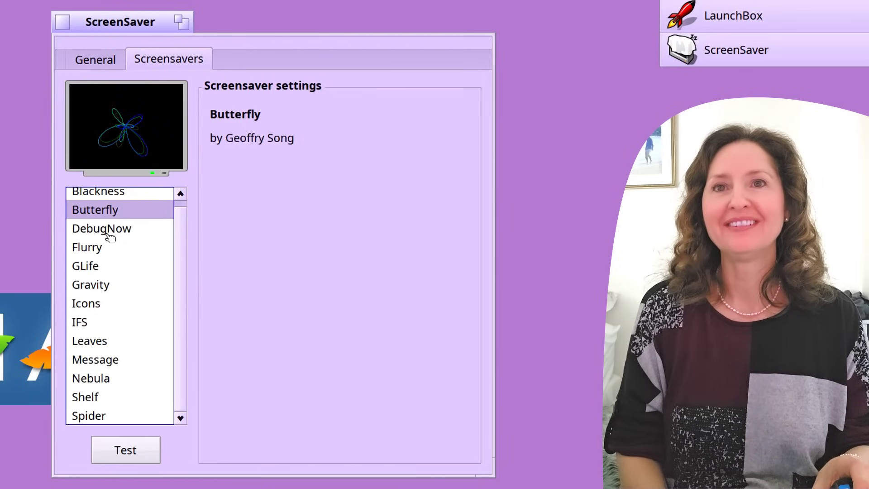
{"action": "left_click", "coordinate": [147, 456]}
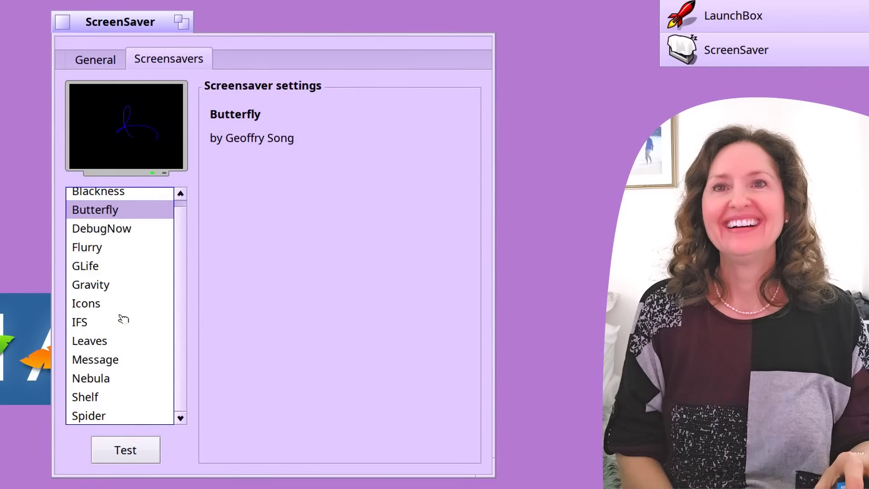
{"action": "left_click", "coordinate": [97, 234]}
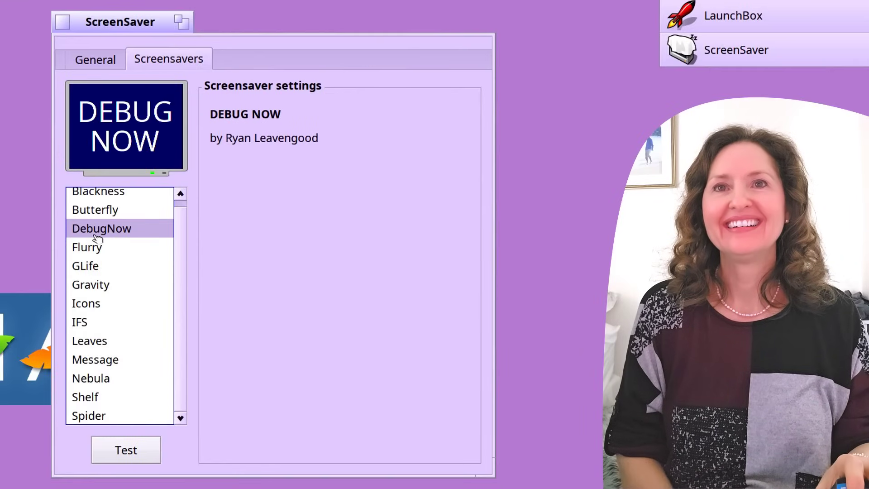
{"action": "left_click", "coordinate": [100, 248]}
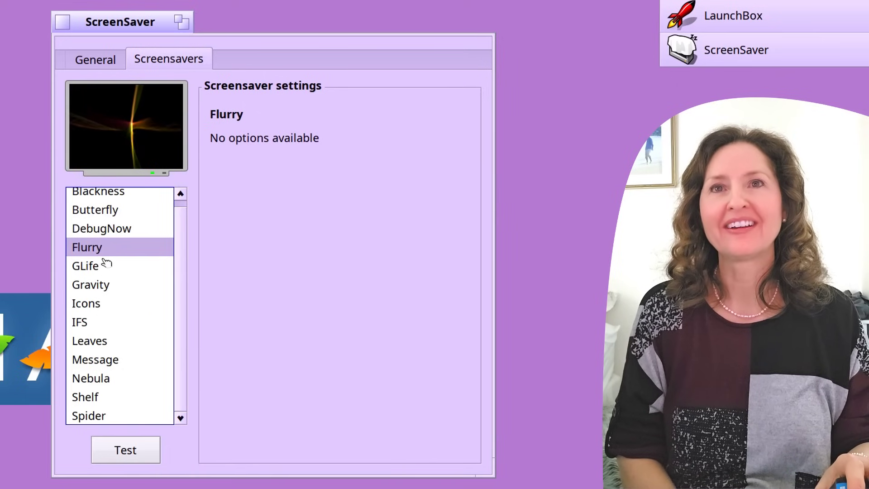
{"action": "left_click", "coordinate": [117, 271]}
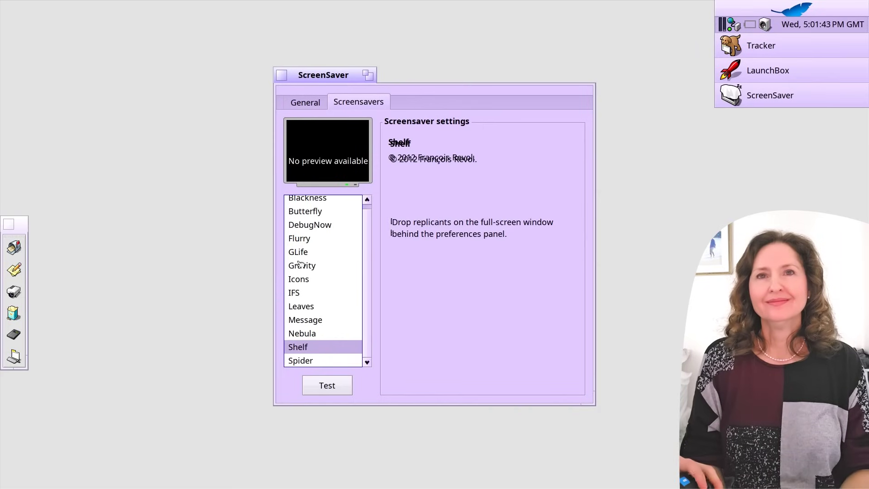
Choose Leaves with Drop rate and Size variation at maximum and Leaf size at minimum, then test it.
{"action": "left_click", "coordinate": [321, 307]}
{"action": "left_click", "coordinate": [323, 387]}
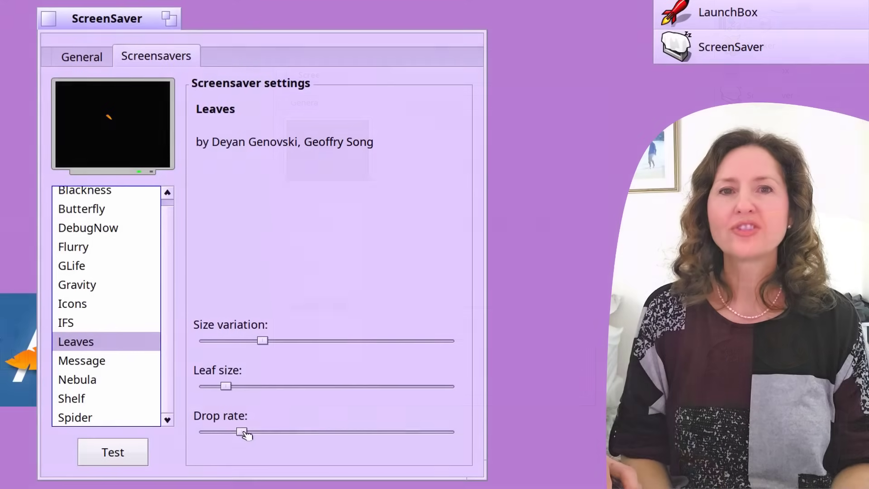
{"action": "left_click_drag", "start_coordinate": [245, 434], "coordinate": [401, 432]}
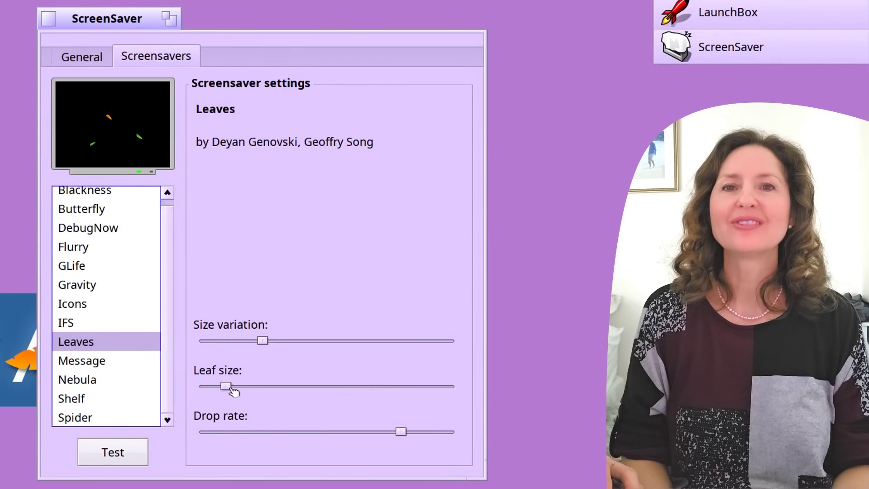
{"action": "left_click_drag", "start_coordinate": [226, 386], "coordinate": [282, 388]}
{"action": "left_click_drag", "start_coordinate": [263, 341], "coordinate": [346, 343]}
{"action": "left_click", "coordinate": [133, 453]}
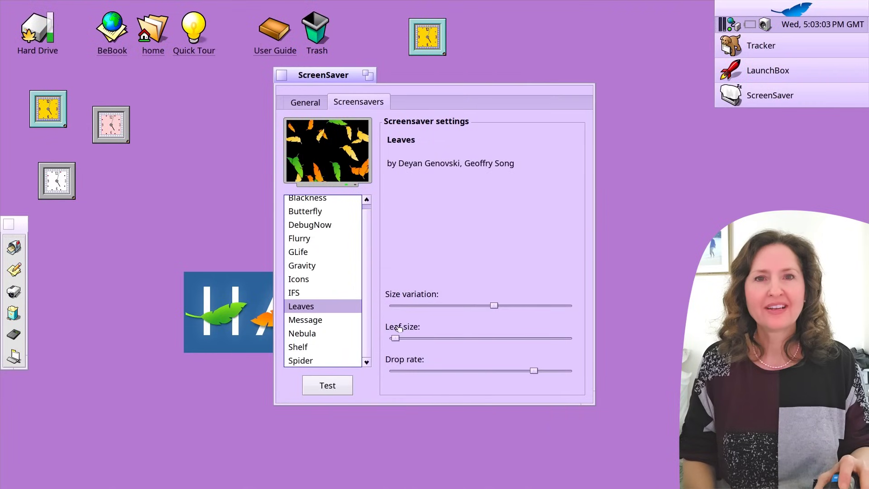
{"action": "left_click_drag", "start_coordinate": [398, 329], "coordinate": [382, 327]}
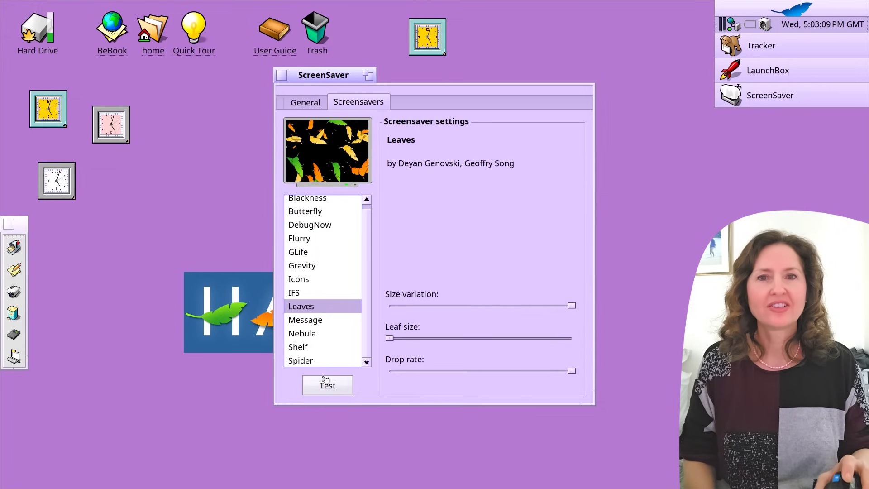
{"action": "left_click", "coordinate": [308, 390]}
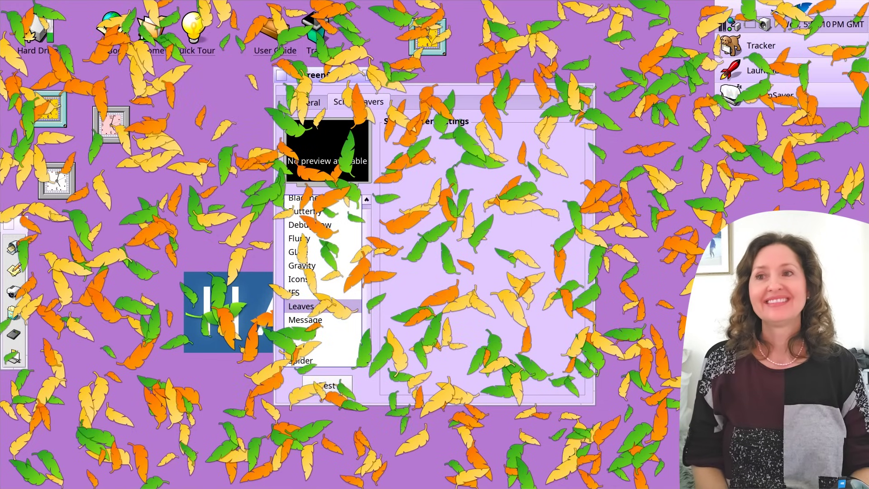
Move the mouse to end the Leaves test and return to the preferences.
{"action": "mouse_move", "coordinate": [428, 93]}
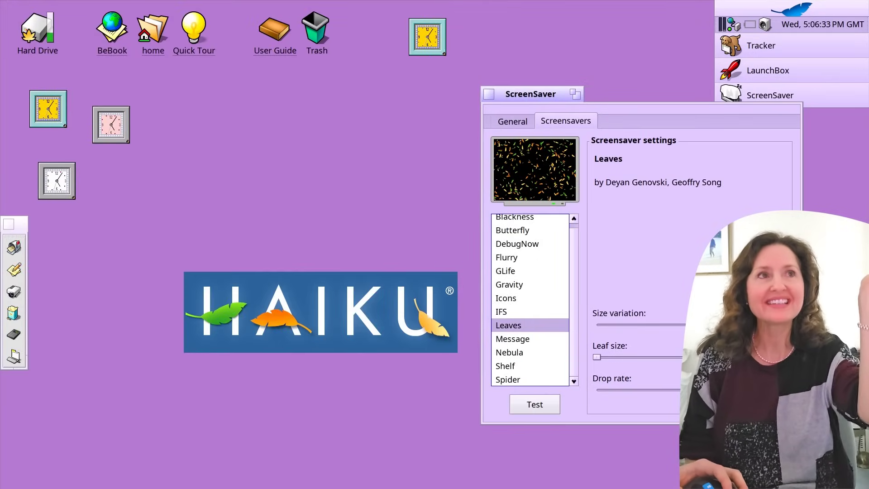
Move the preferences window upper-left, preview Message and Nebula, then test Leaves full screen.
{"action": "left_click", "coordinate": [516, 354]}
{"action": "left_click_drag", "start_coordinate": [516, 354], "coordinate": [179, 326]}
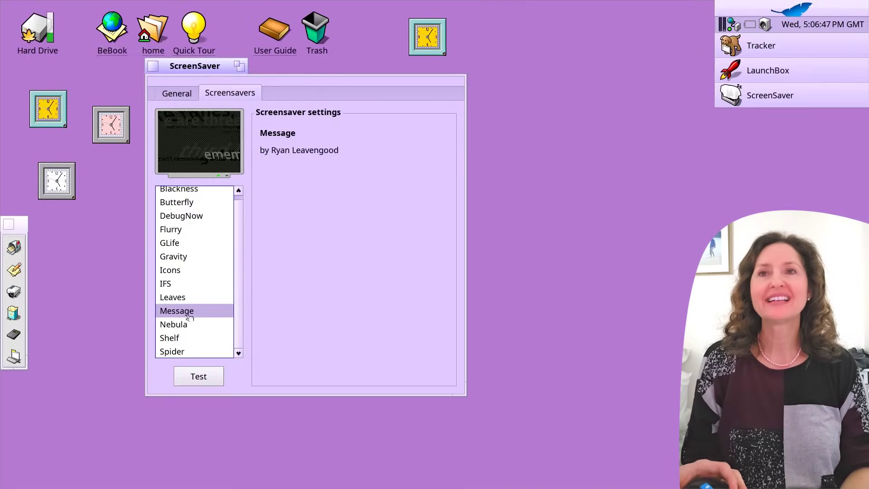
{"action": "left_click", "coordinate": [190, 324]}
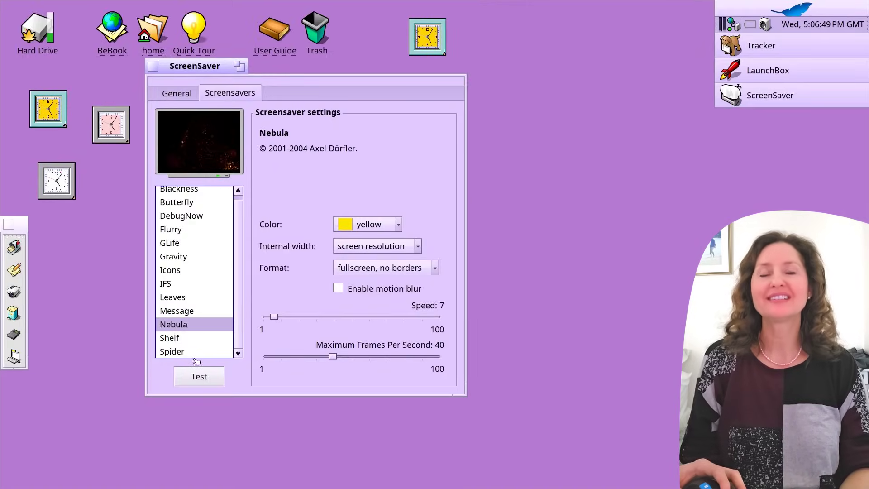
{"action": "left_click", "coordinate": [200, 376]}
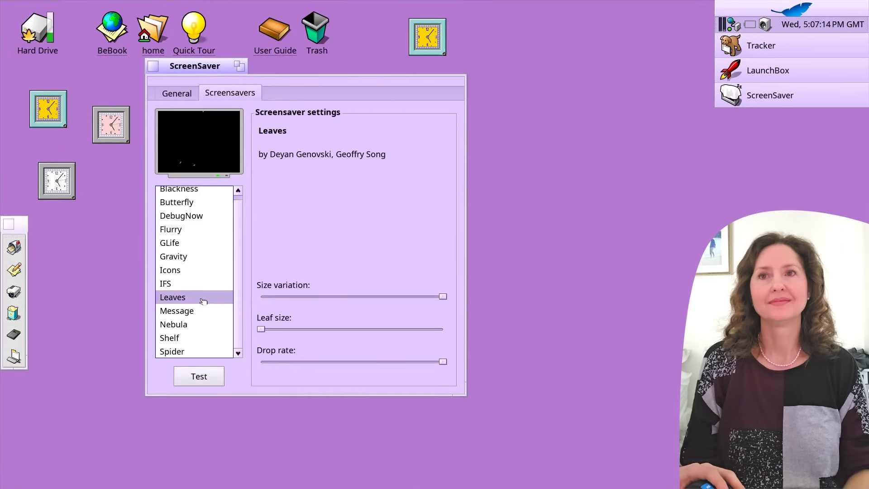
{"action": "left_click", "coordinate": [211, 385]}
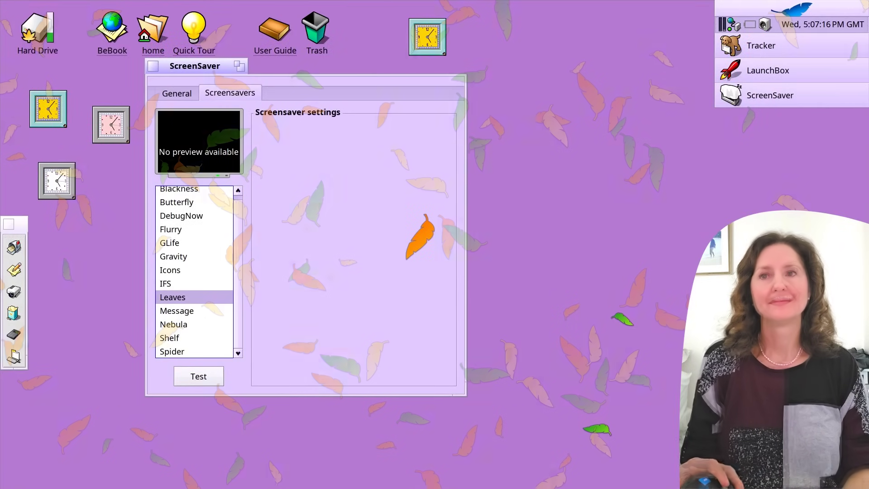